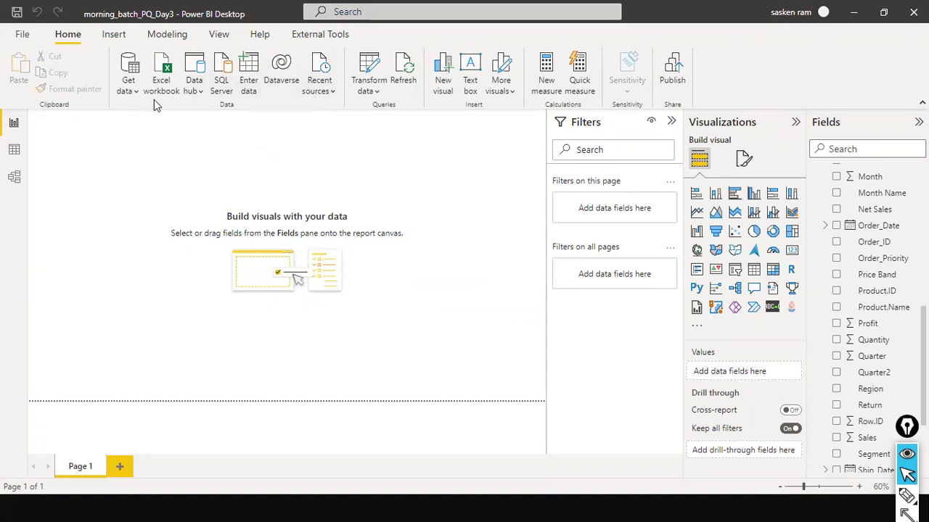
# Step: Launch Power Query Editor from the Transform data dropdown on the Home ribbon
pyautogui.click(376, 91)
pyautogui.click(397, 118)
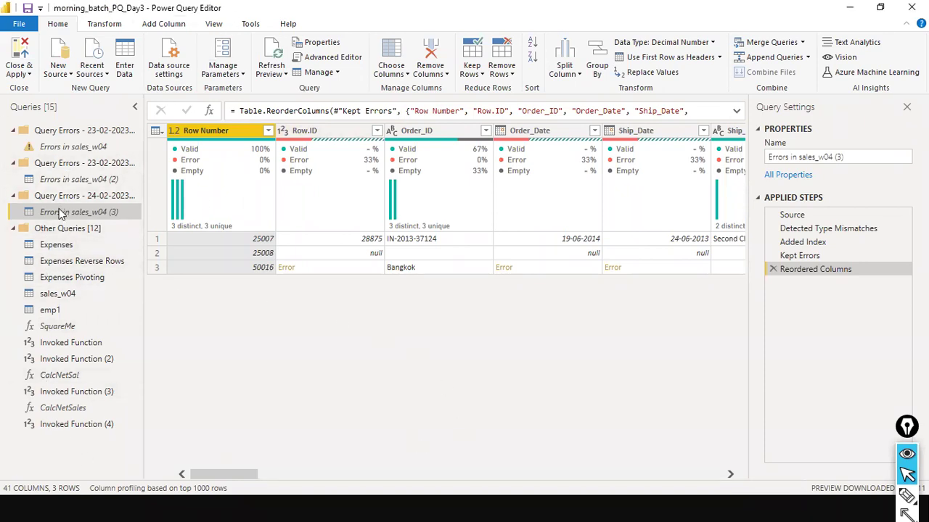
# Step: Select the sales_w04 query and start a Group By from the Transform tab
pyautogui.click(58, 296)
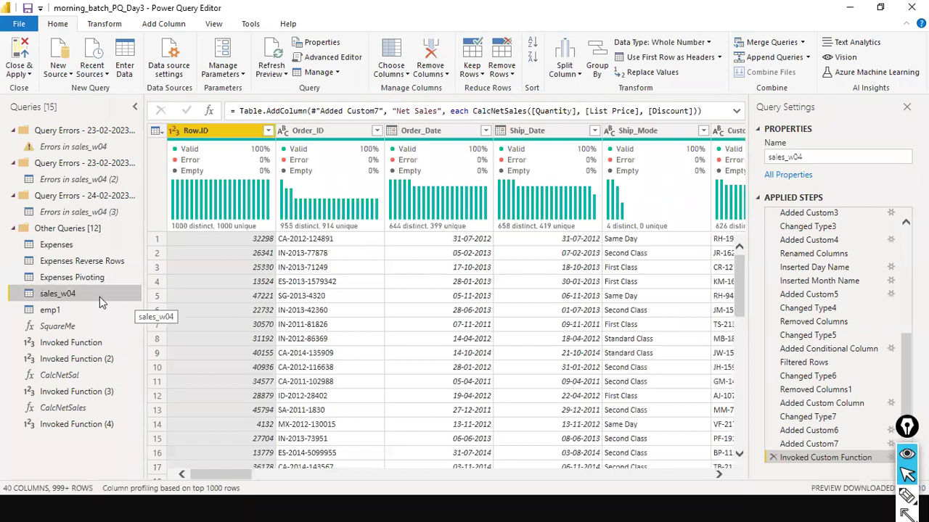
pyautogui.click(56, 312)
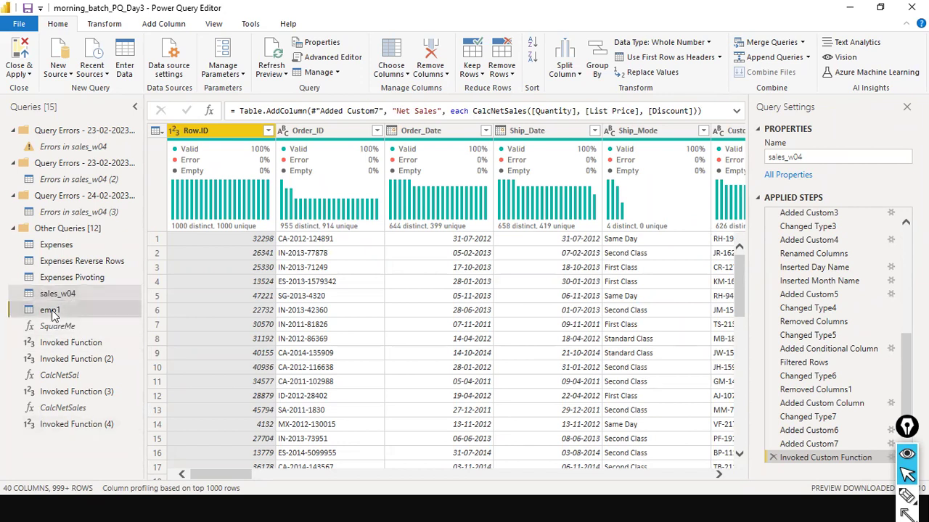
pyautogui.click(59, 293)
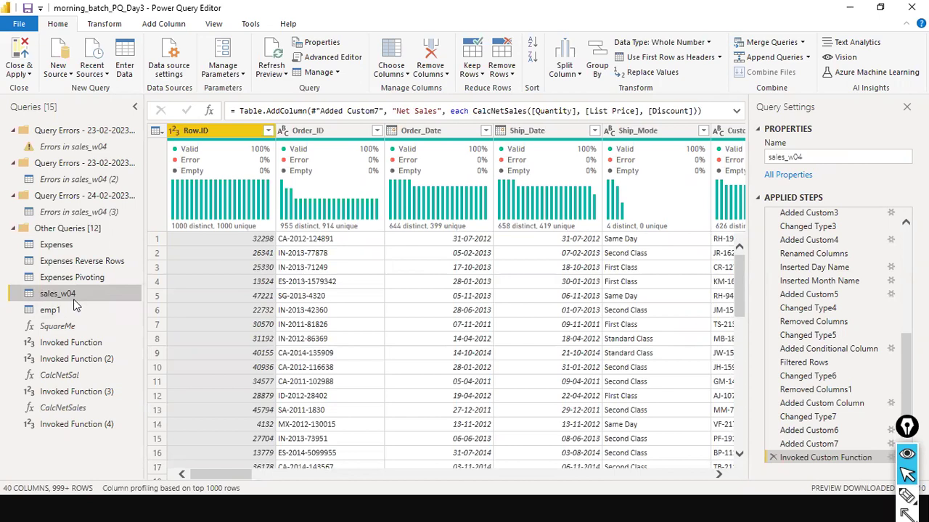
pyautogui.click(105, 24)
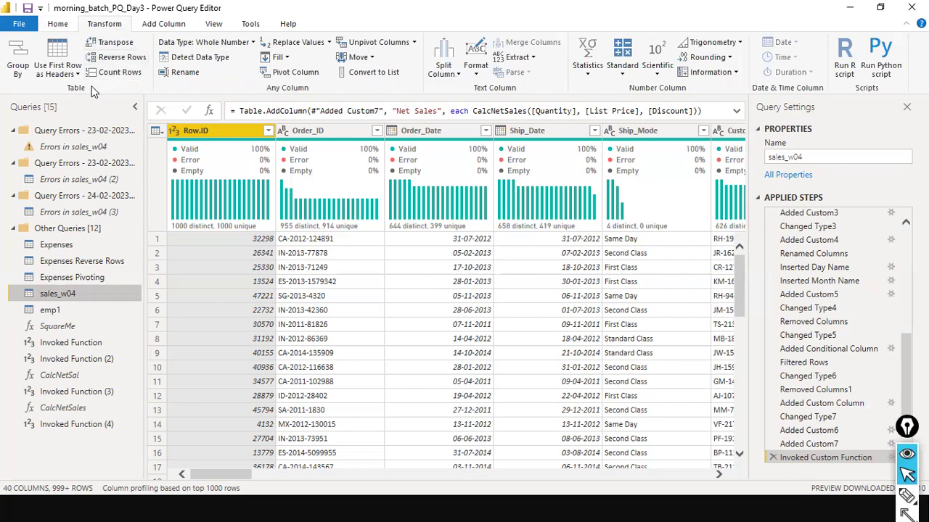
pyautogui.click(22, 64)
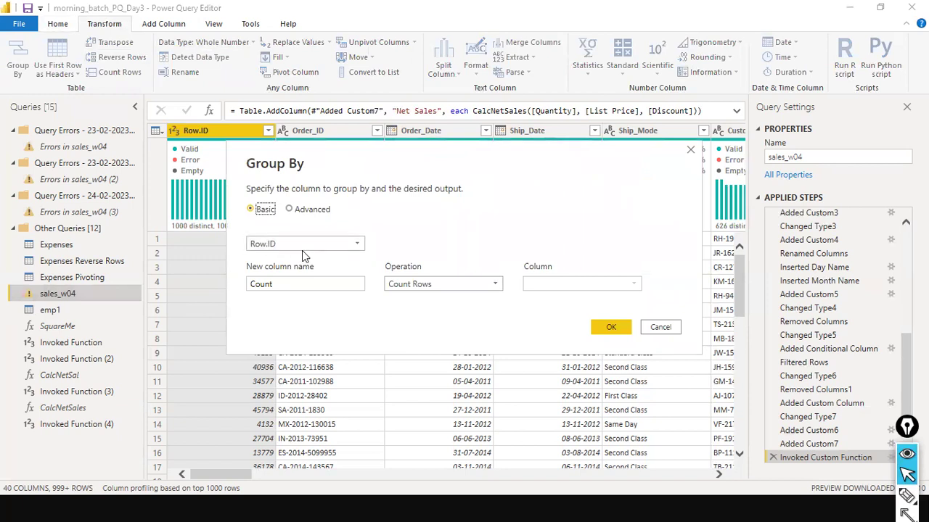
# Step: Group the rows by Country and name the new column 'Total Sales'
pyautogui.hotkey('alt', 'Tab')
pyautogui.hotkey('alt', 'Tab')
pyautogui.hotkey('alt', 'Tab')
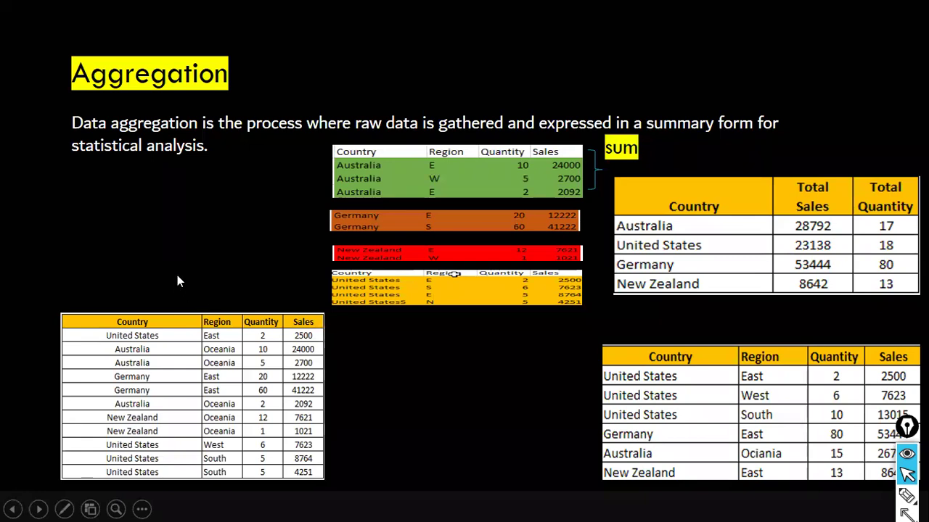
pyautogui.hotkey('alt', 'Tab')
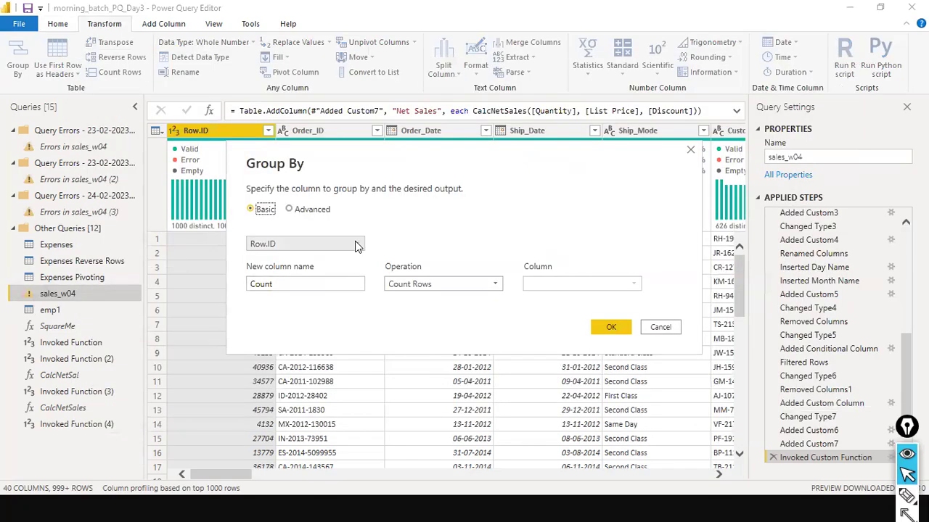
pyautogui.click(355, 244)
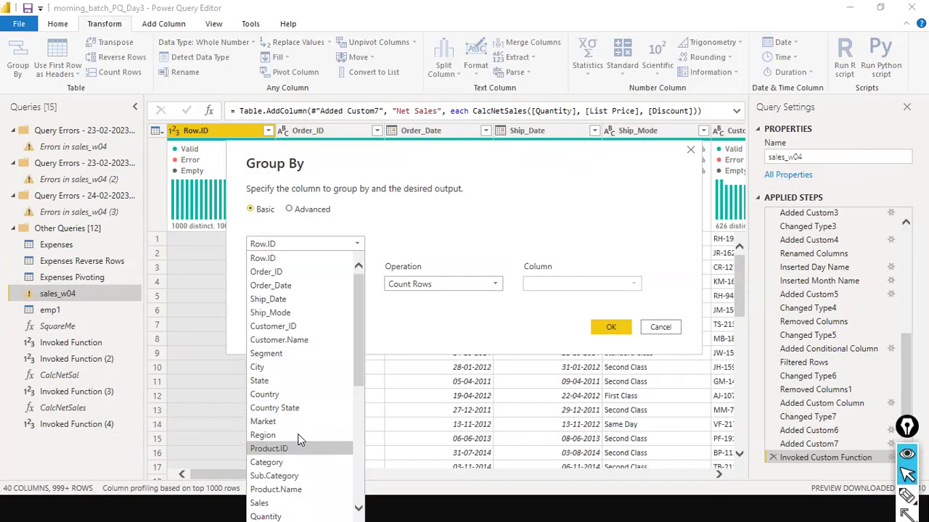
pyautogui.click(303, 396)
pyautogui.click(333, 283)
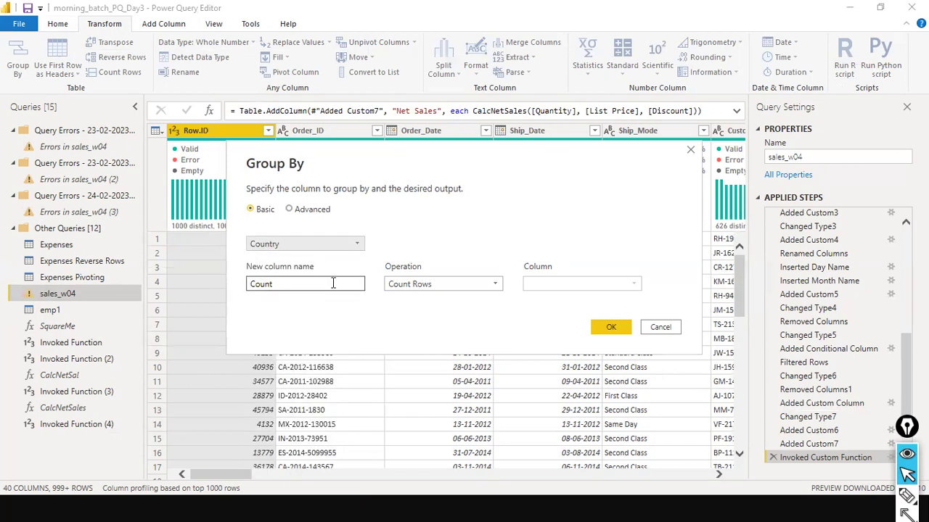
pyautogui.hotkey('ctrl', 'a')
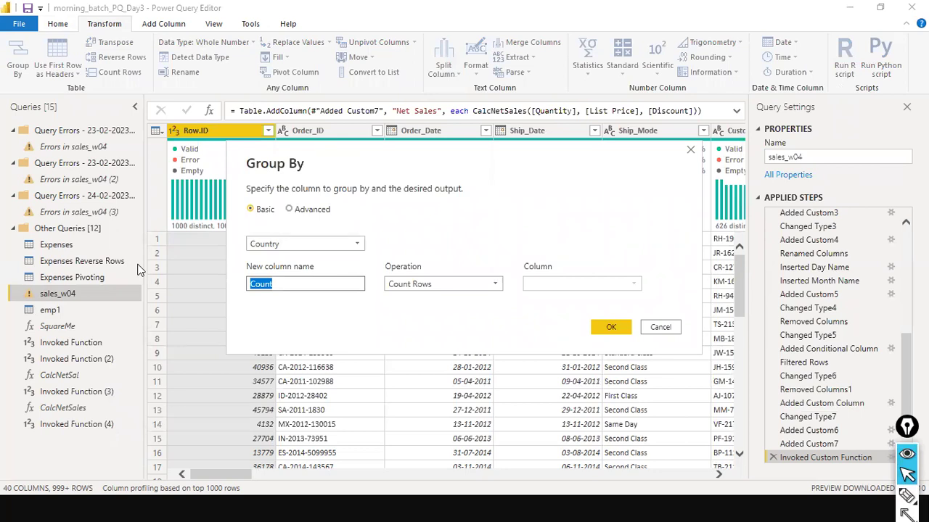
pyautogui.write('Total Sales')
pyautogui.press('Tab')
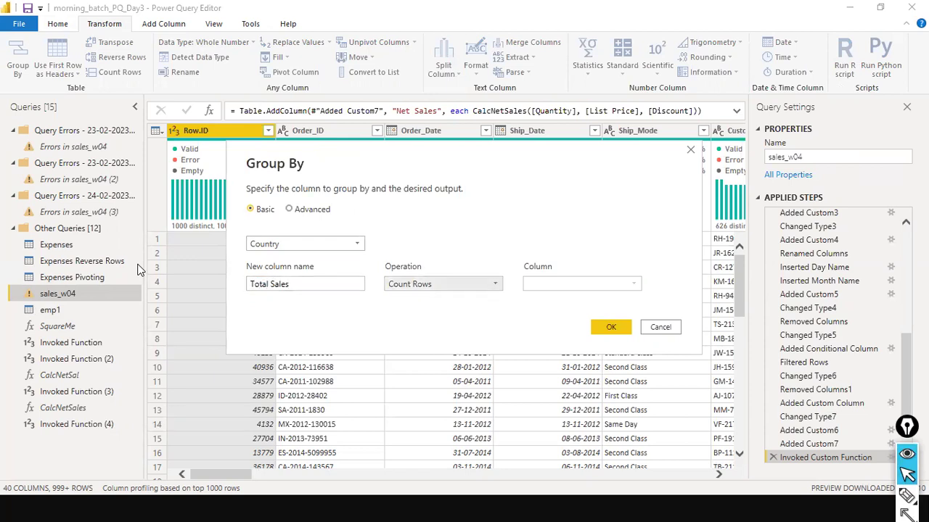
# Step: Make Total Sales a Sum of the Sales column, checked against the slide, and apply the grouping
pyautogui.click(496, 288)
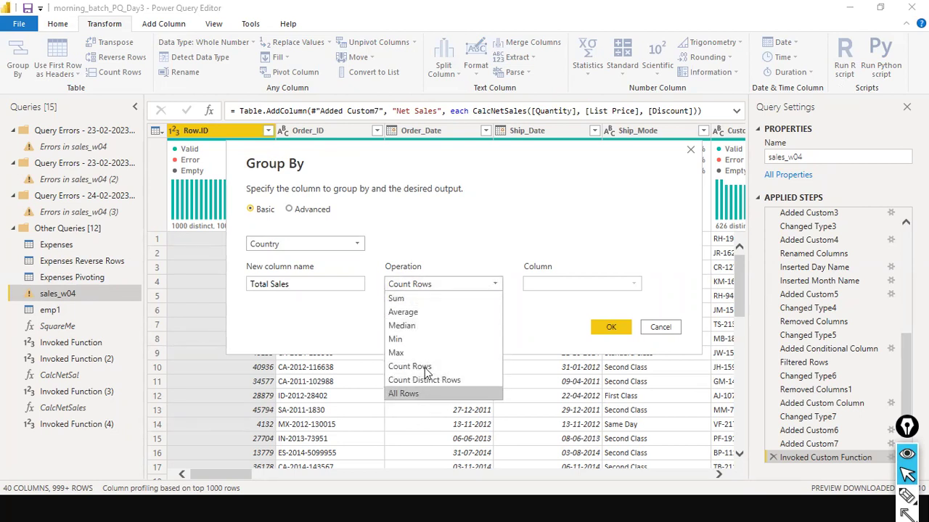
pyautogui.click(405, 299)
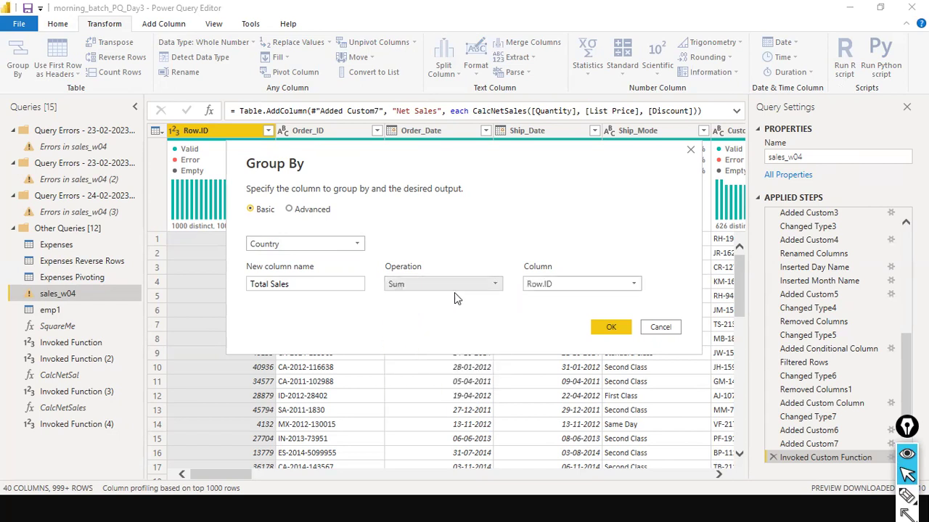
pyautogui.click(627, 285)
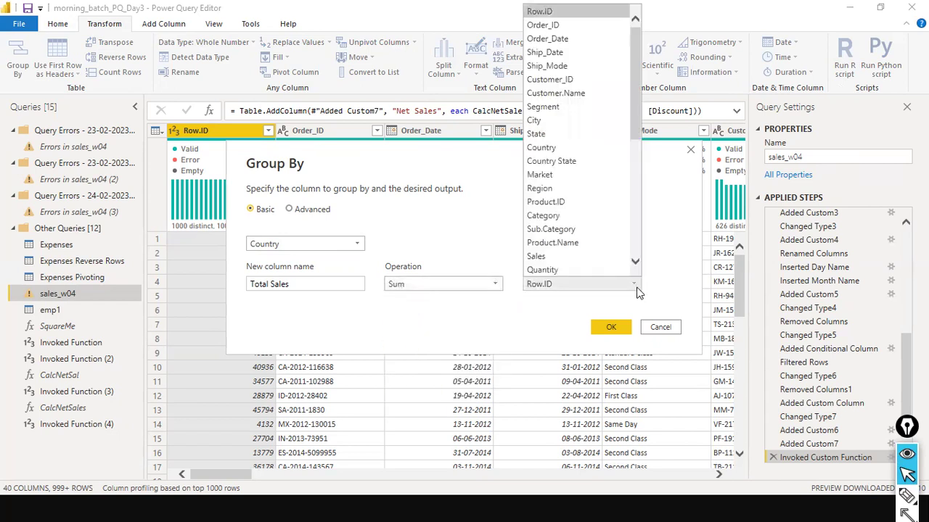
pyautogui.click(594, 257)
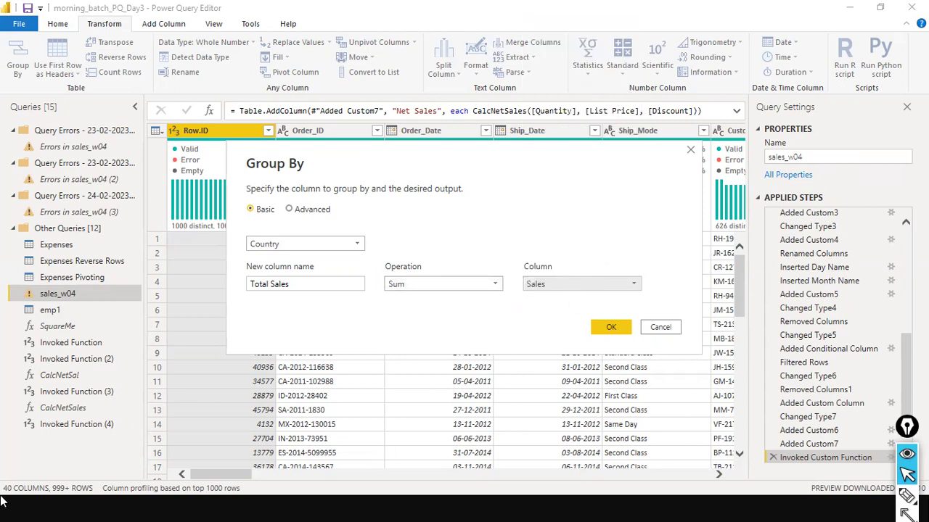
pyautogui.hotkey('alt', 'Tab')
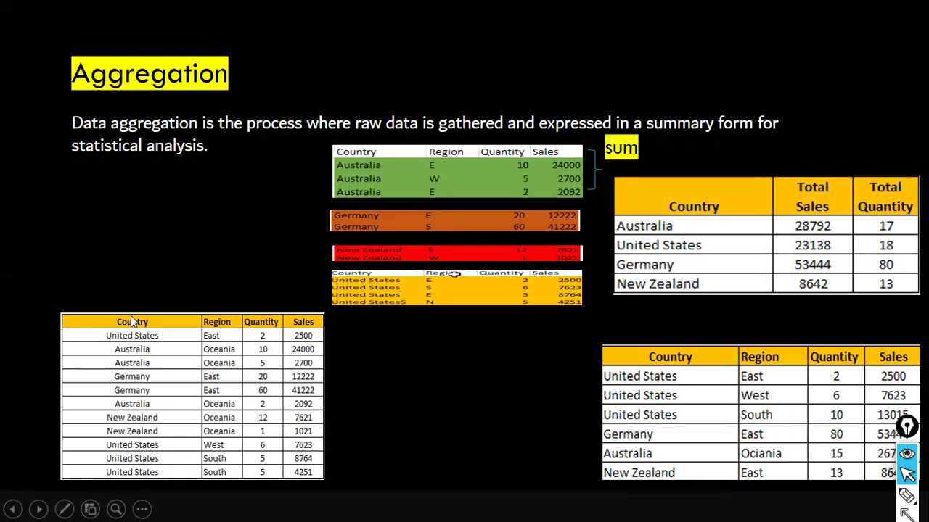
pyautogui.hotkey('alt', 'Tab')
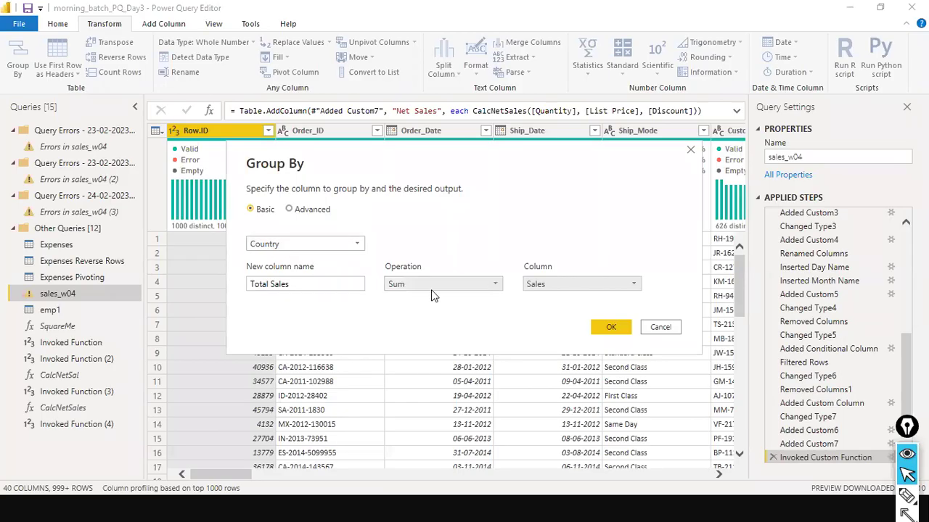
pyautogui.hotkey('alt', 'Tab')
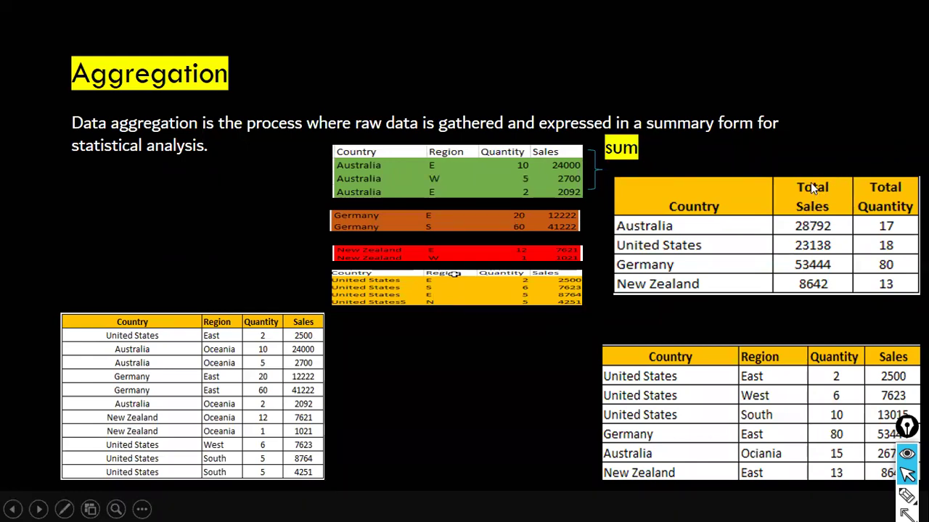
pyautogui.hotkey('alt', 'Tab')
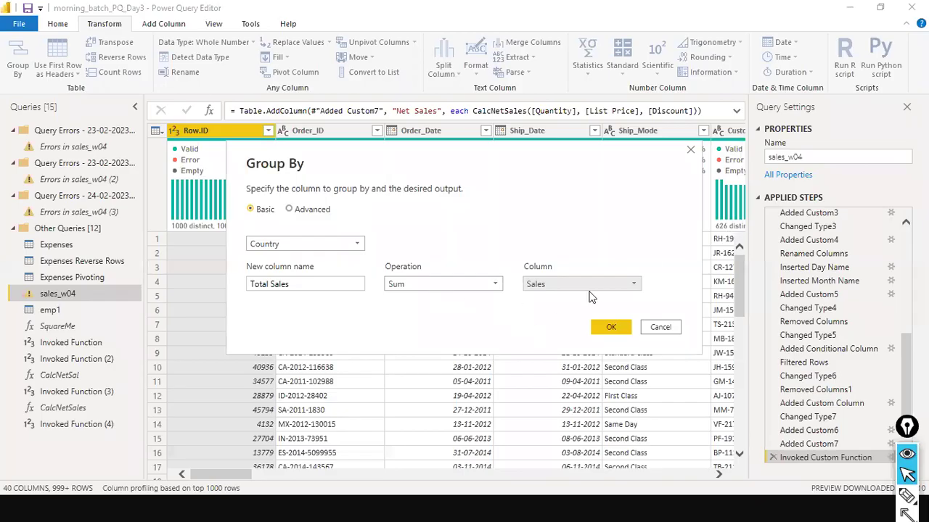
pyautogui.hotkey('alt', 'Tab')
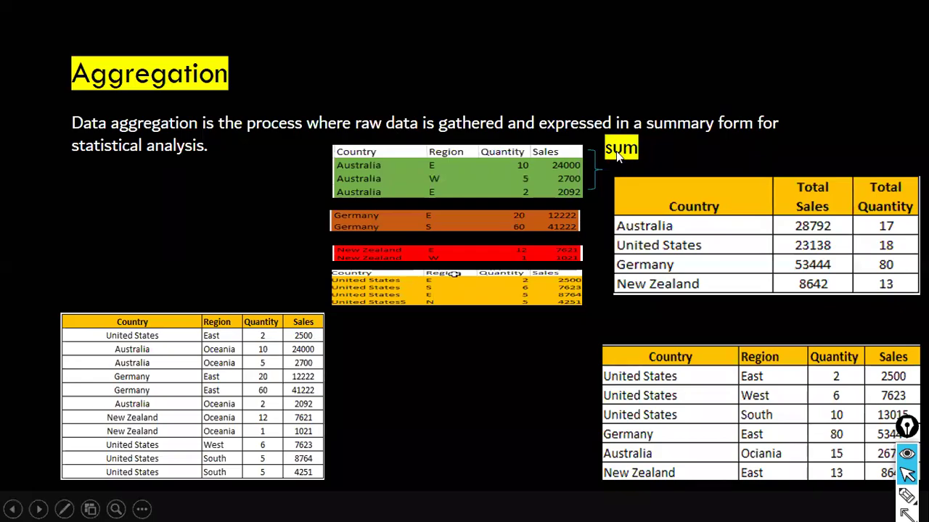
pyautogui.hotkey('alt', 'Tab')
pyautogui.hotkey('alt', 'Tab')
pyautogui.hotkey('alt', 'Tab')
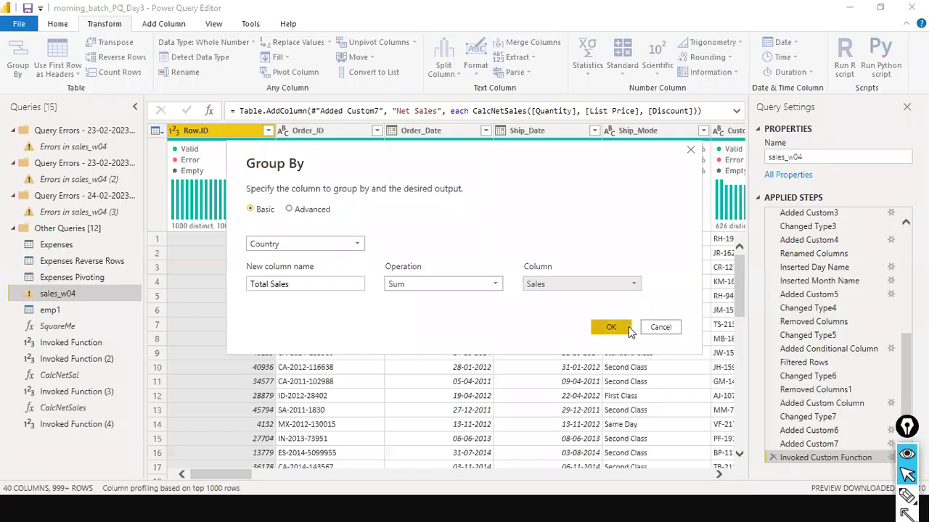
pyautogui.click(610, 327)
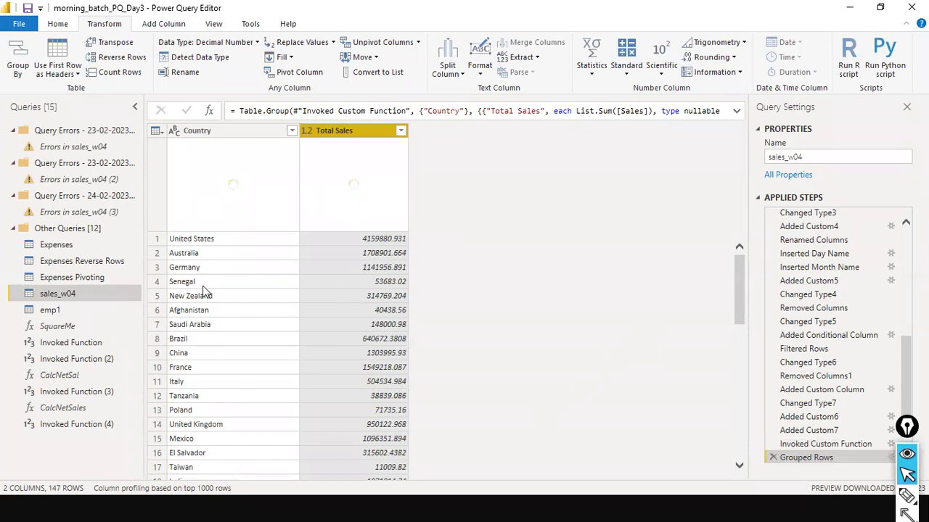
# Step: Browse the grouped table's Country values without filtering, then bring up the Aggregation slide
pyautogui.scroll(-11, 253, 390)
pyautogui.scroll(11, 254, 390)
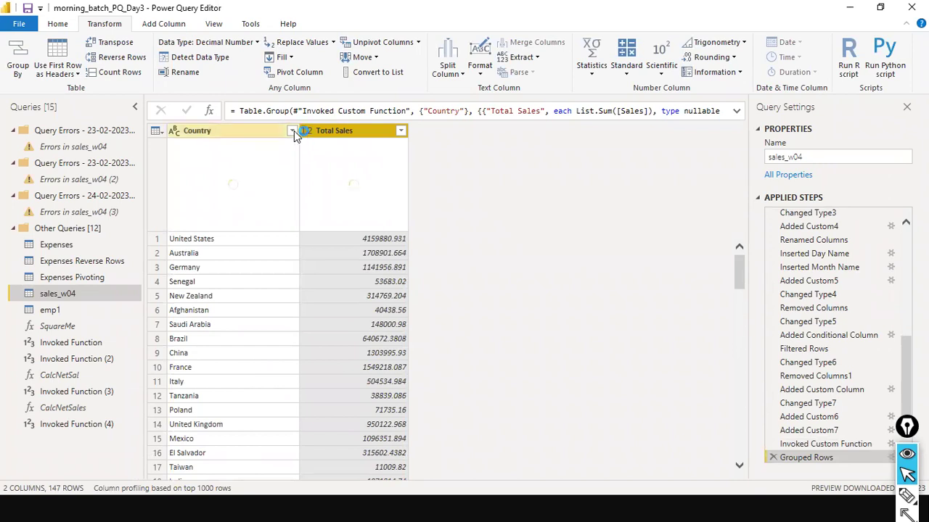
pyautogui.click(294, 131)
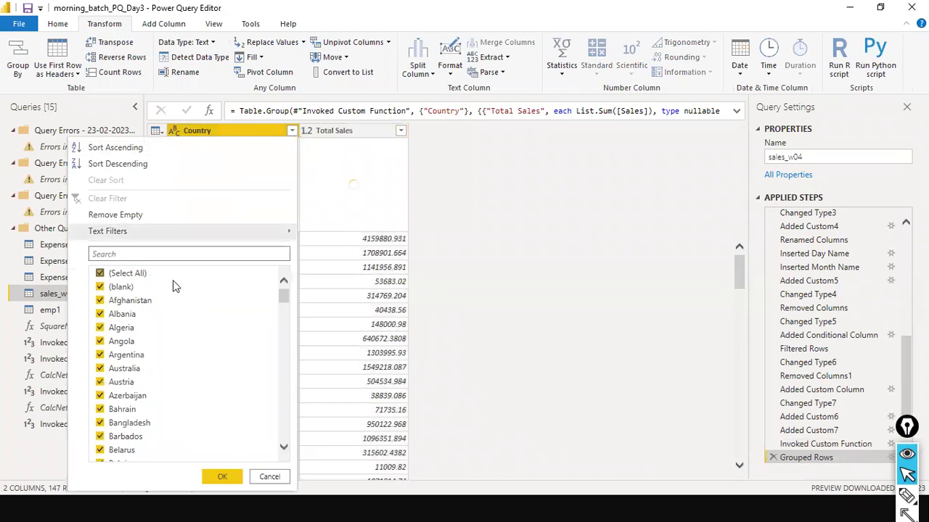
pyautogui.scroll(-2, 191, 317)
pyautogui.scroll(2, 191, 317)
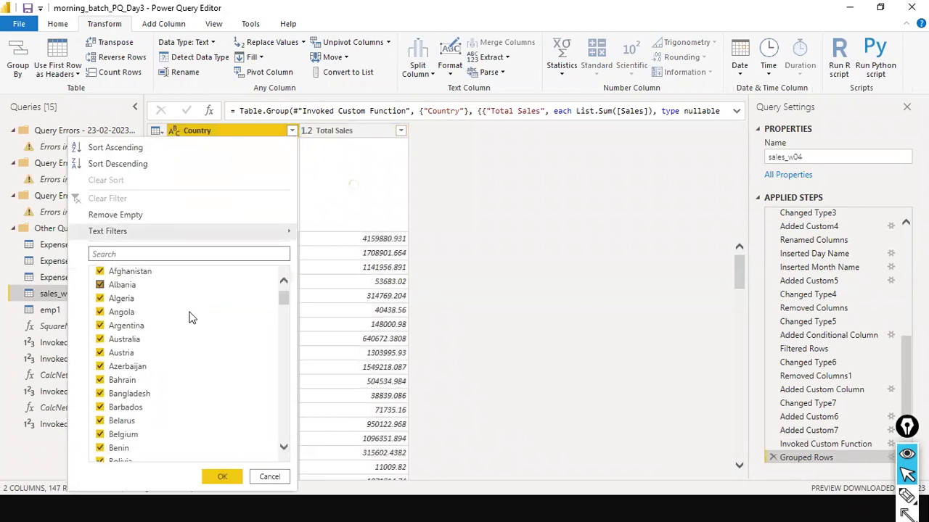
pyautogui.scroll(-20, 191, 317)
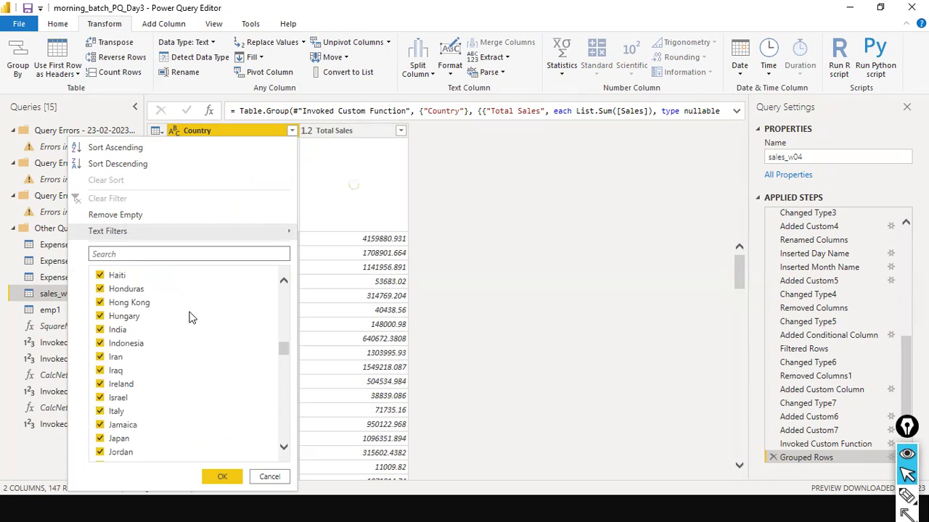
pyautogui.click(267, 477)
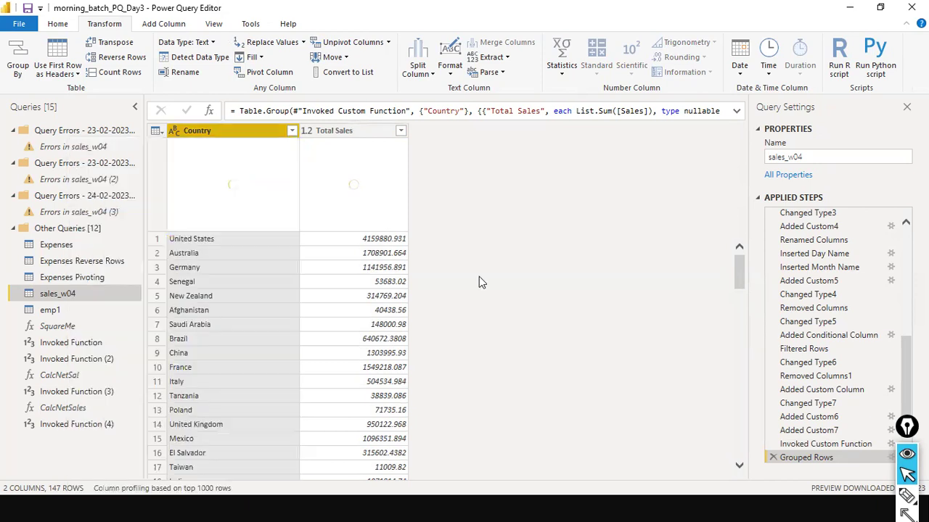
pyautogui.hotkey('alt', 'Tab')
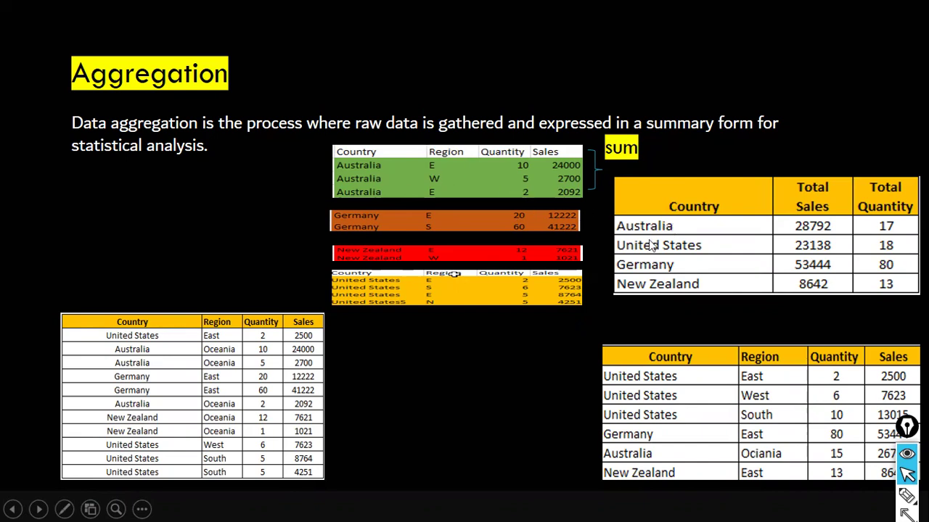
# Step: Switch from the Aggregation slide back to the Power Query Editor window
pyautogui.hotkey('alt', 'Tab')
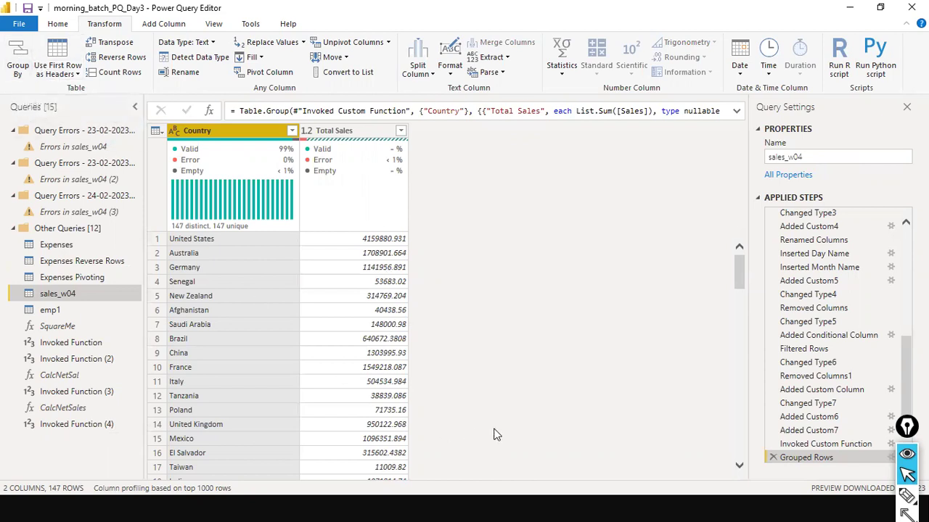
pyautogui.hotkey('ctrl', 'shift', 'a')
pyautogui.moveTo(573, 448)
pyautogui.mouseDown()
pyautogui.moveTo(726, 464)
pyautogui.moveTo(754, 456)
pyautogui.mouseUp()
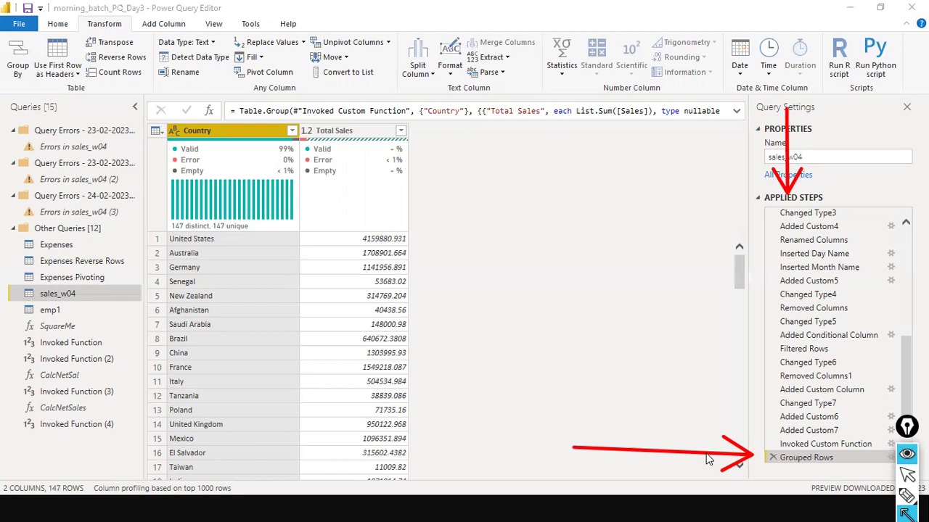
pyautogui.hotkey('ctrl', 'shift', '2')
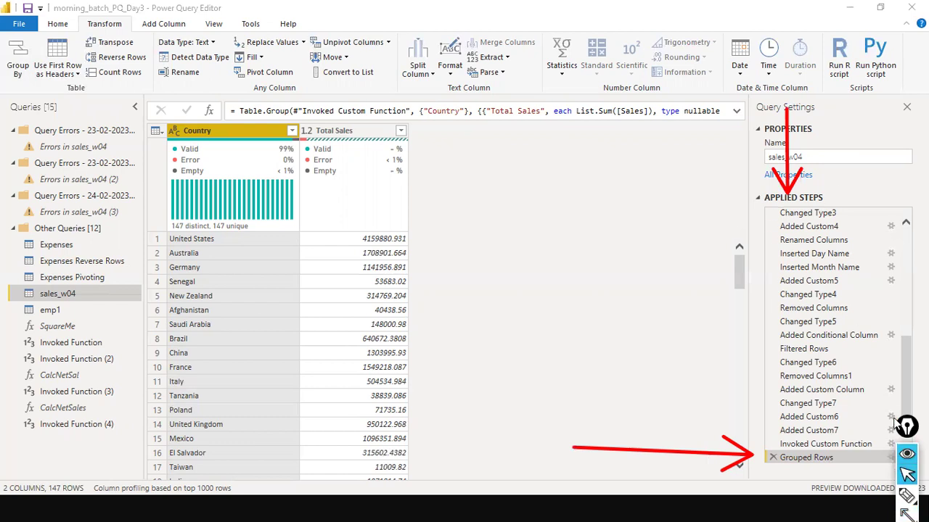
pyautogui.click(905, 428)
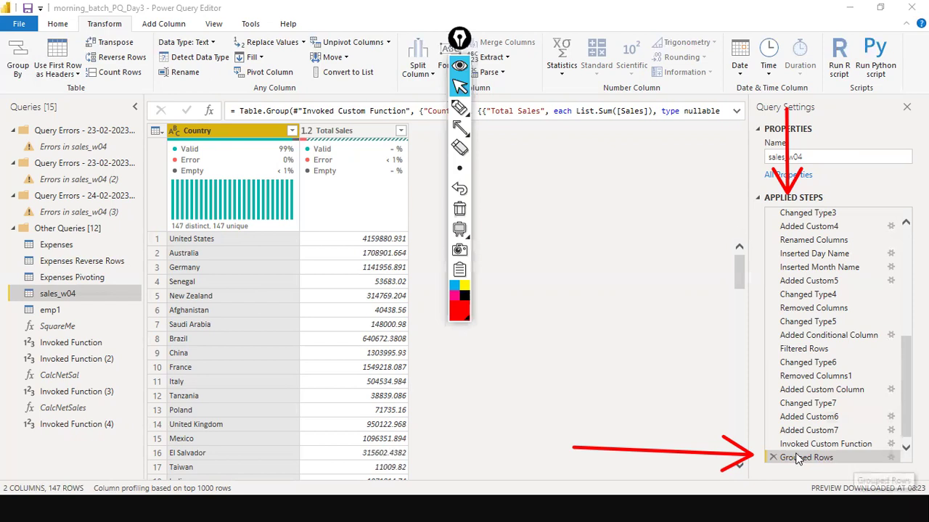
# Step: Reopen the Grouped Rows step settings and switch the Group By dialog to Advanced
pyautogui.click(891, 459)
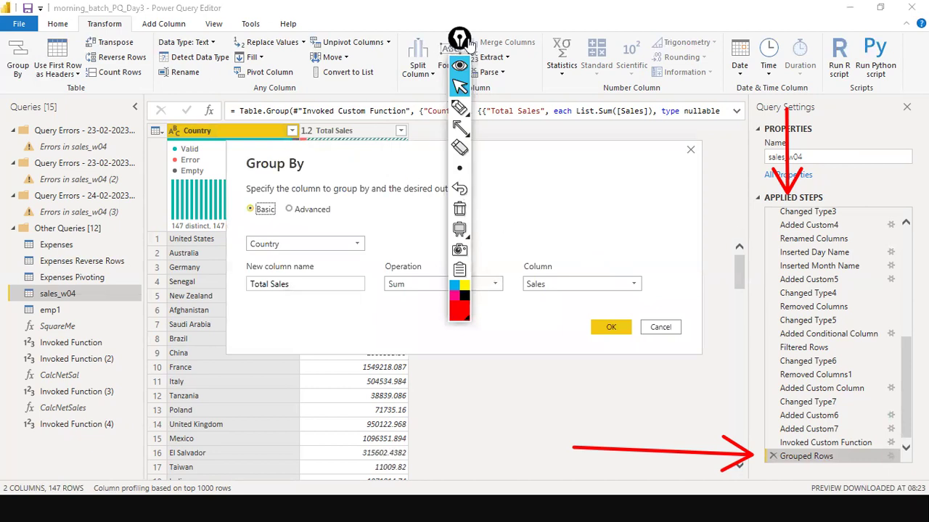
pyautogui.moveTo(469, 43); pyautogui.dragTo(907, 348)
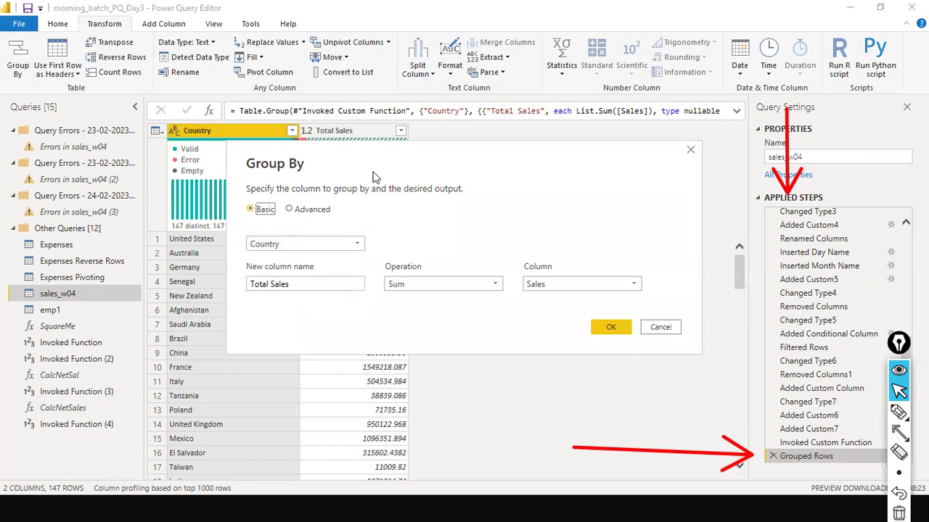
pyautogui.moveTo(407, 175); pyautogui.dragTo(536, 148)
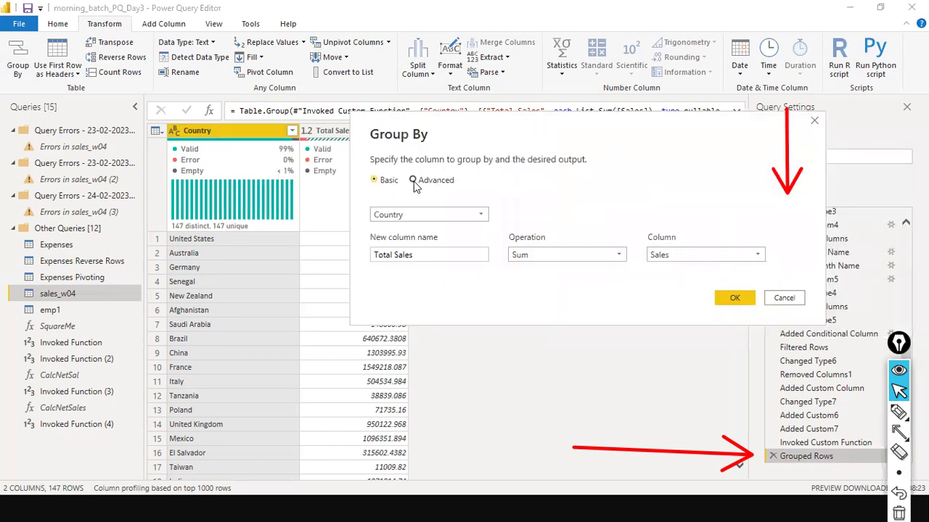
pyautogui.click(413, 181)
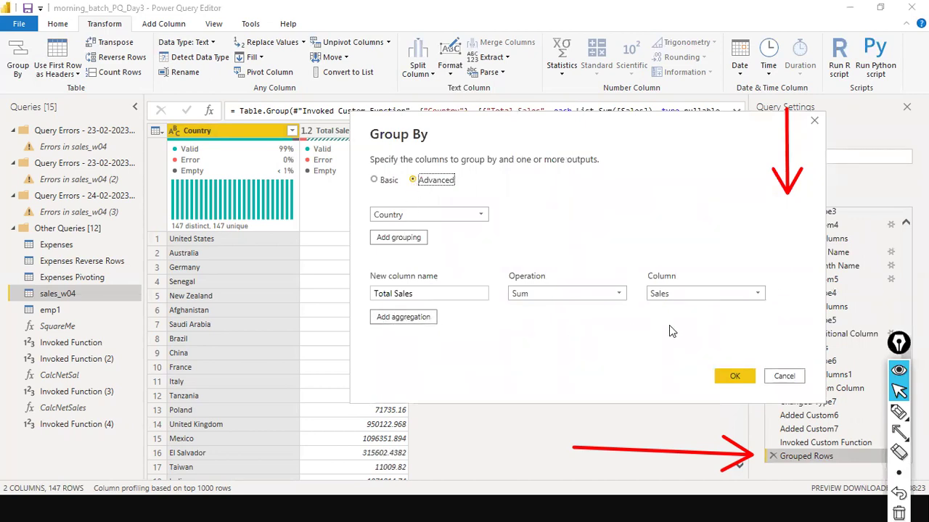
# Step: Add a 'Total Quantity' aggregation summing the Quantity column and apply it
pyautogui.click(395, 319)
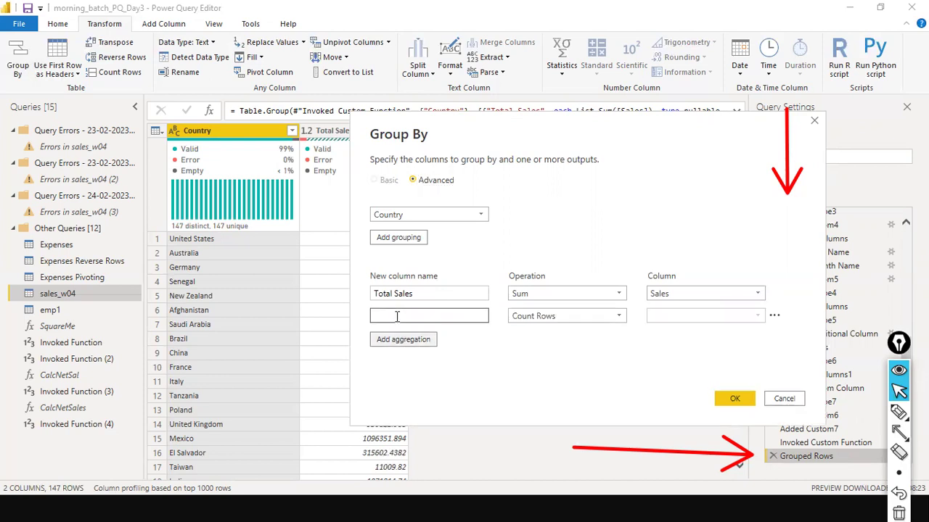
pyautogui.click(403, 317)
pyautogui.write('Total Quantity')
pyautogui.press('Tab')
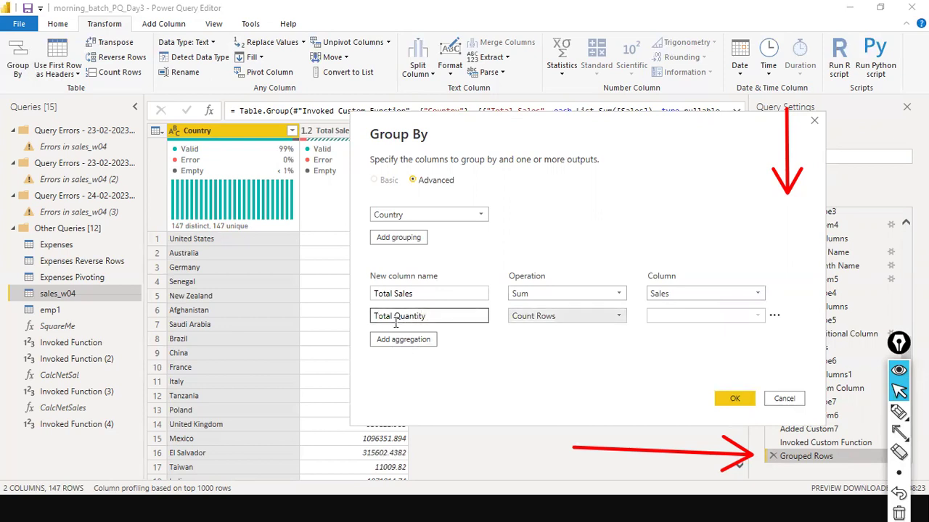
pyautogui.click(617, 315)
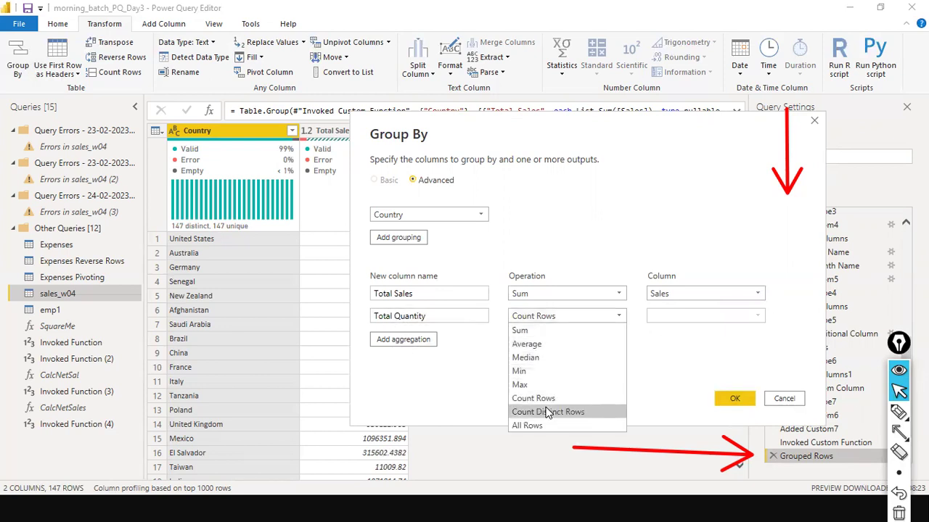
pyautogui.click(566, 329)
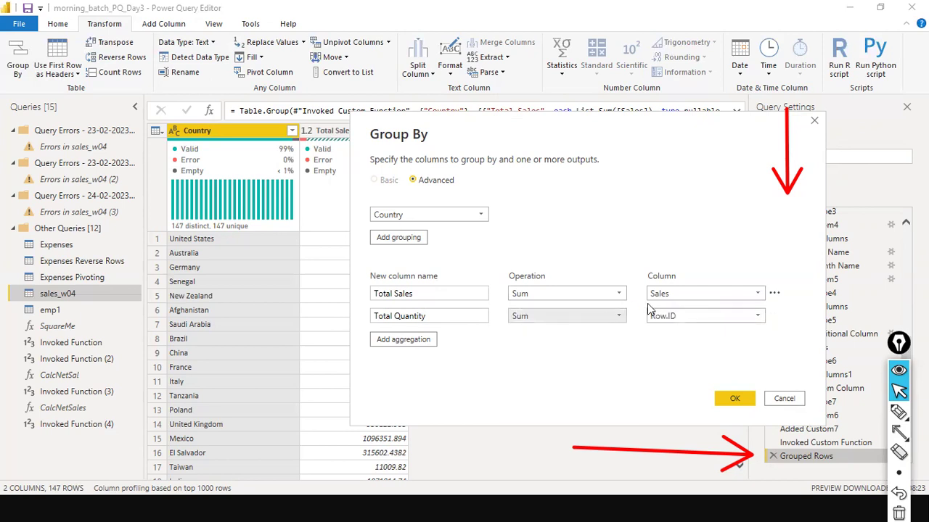
pyautogui.click(692, 317)
pyautogui.click(700, 301)
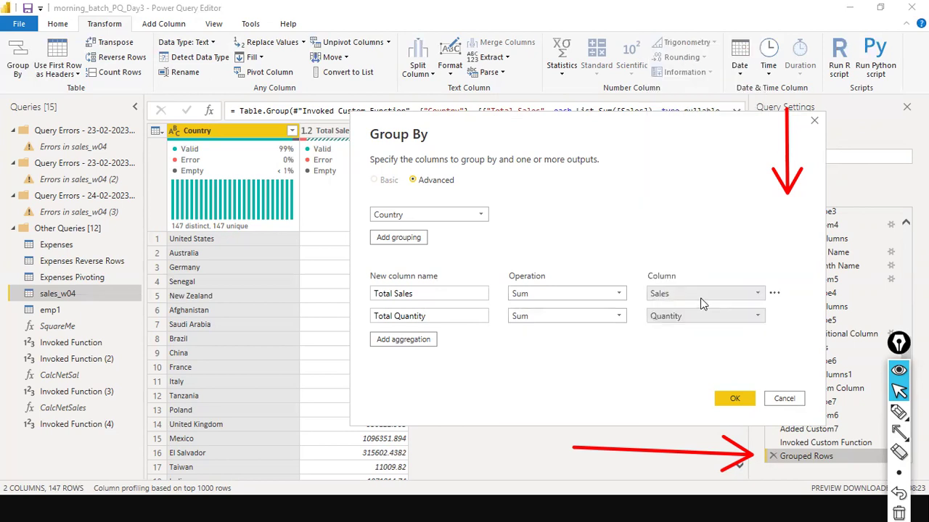
pyautogui.click(726, 398)
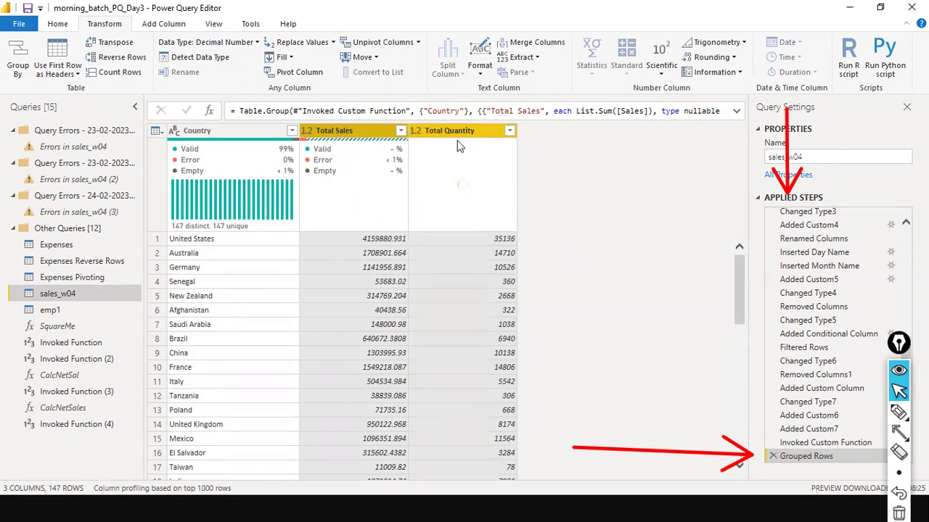
# Step: Let the Total Quantity column's quality statistics finish loading beside Country and Total Sales
pyautogui.moveTo(898, 472)
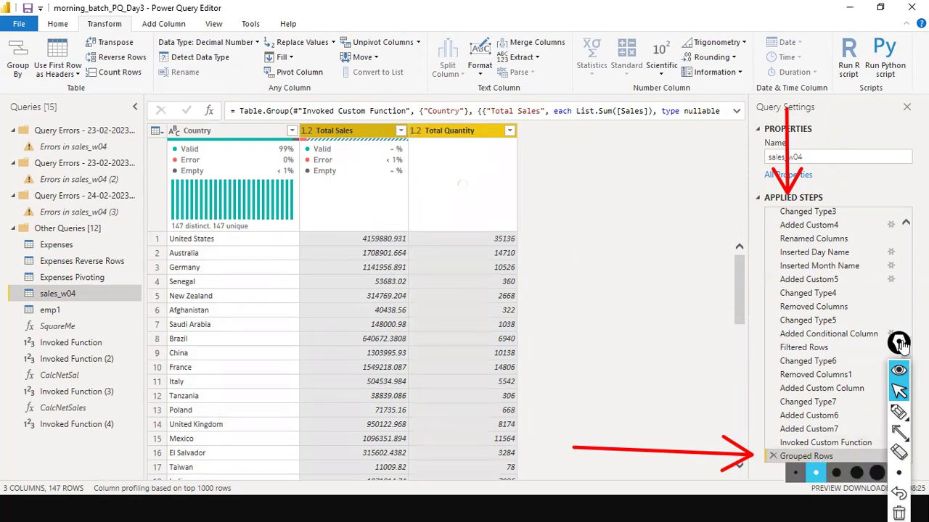
pyautogui.moveTo(898, 343); pyautogui.dragTo(678, 359)
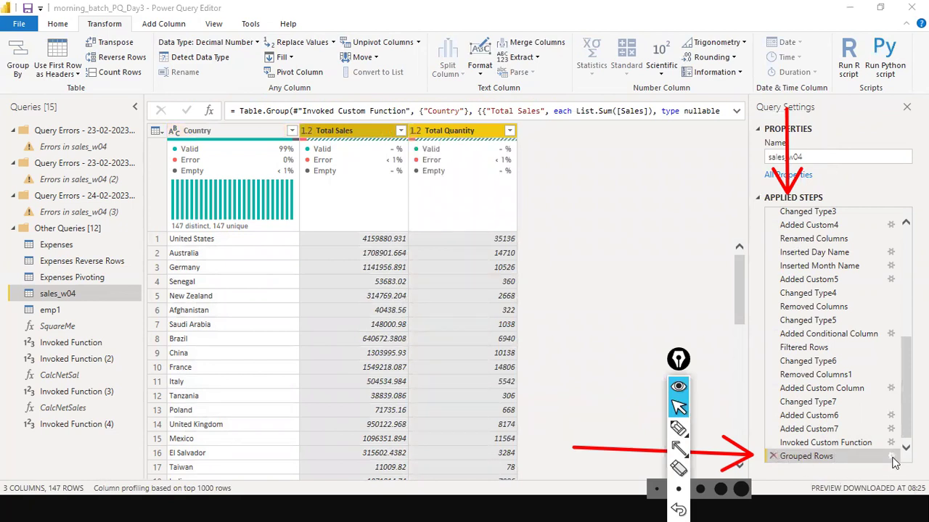
# Step: Add an 'Average Sales' aggregation averaging the Sales column to the Grouped Rows step
pyautogui.click(891, 456)
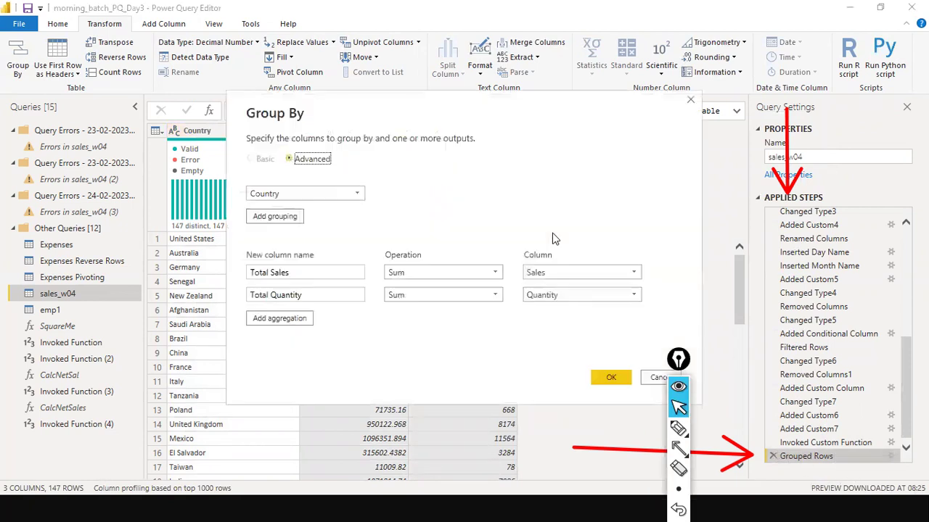
pyautogui.click(280, 318)
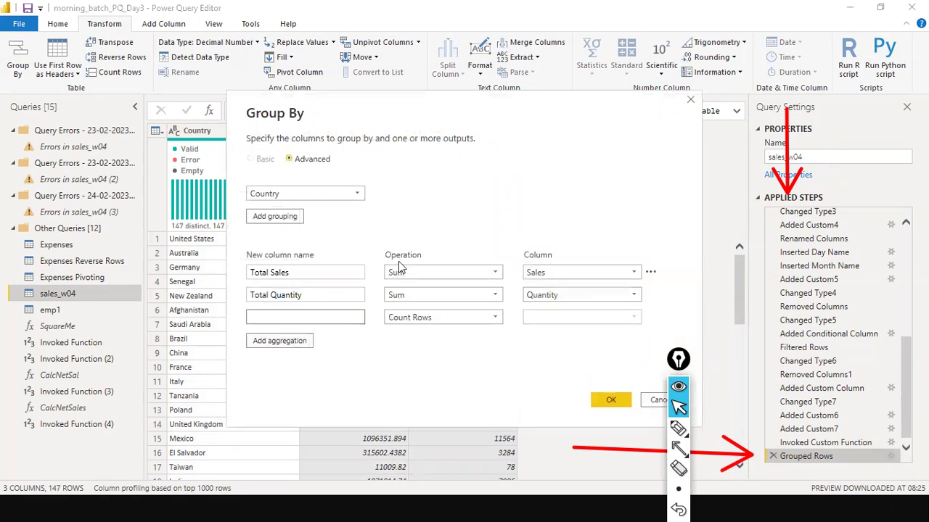
pyautogui.write('Average Sales')
pyautogui.press('Tab')
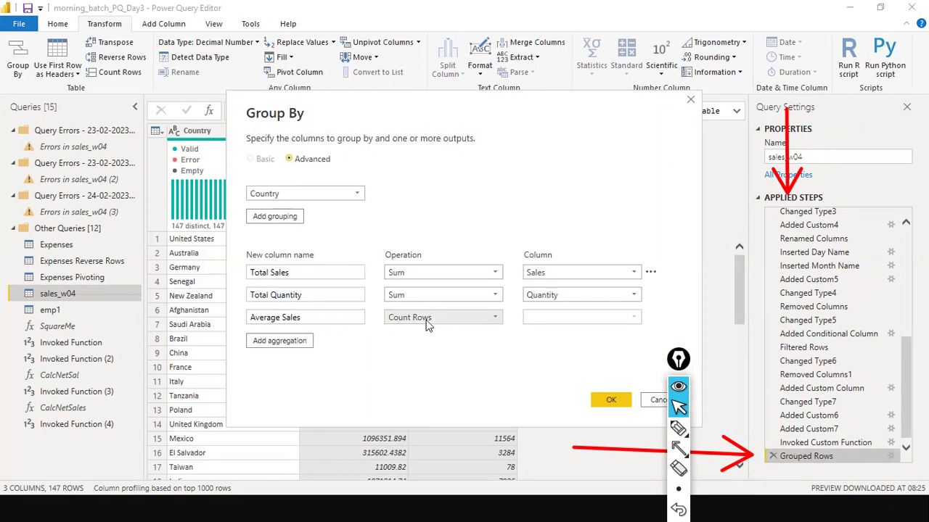
pyautogui.click(488, 314)
pyautogui.click(435, 349)
pyautogui.click(575, 317)
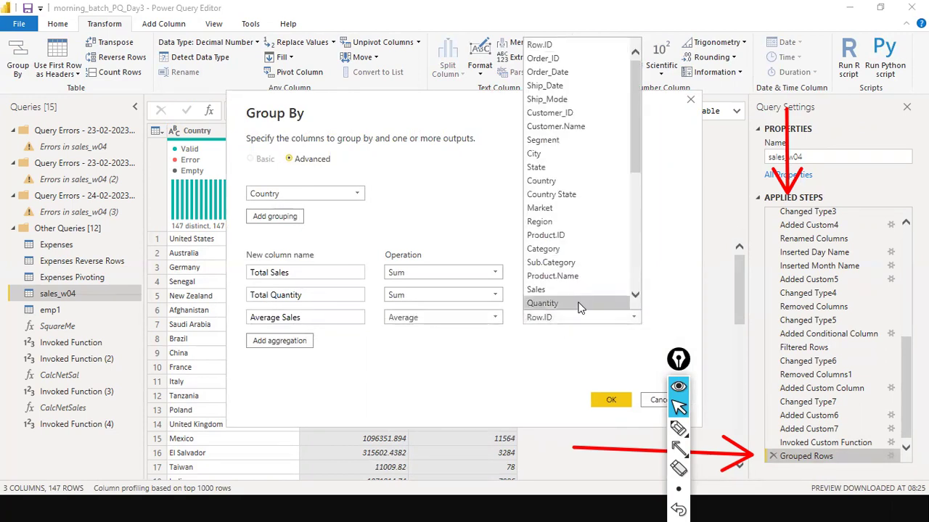
pyautogui.click(582, 290)
pyautogui.click(608, 400)
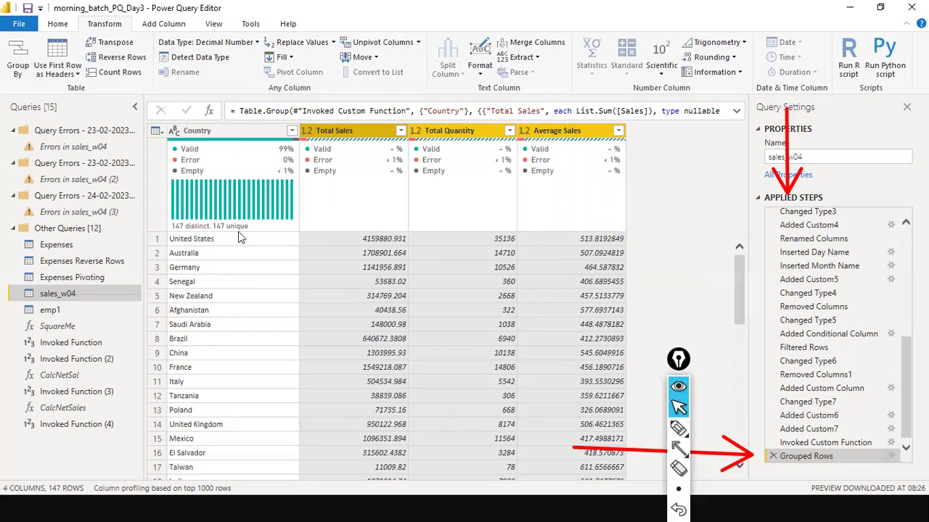
# Step: Add an 'All Rows' aggregation keeping each country's full rows and apply the grouping
pyautogui.click(892, 456)
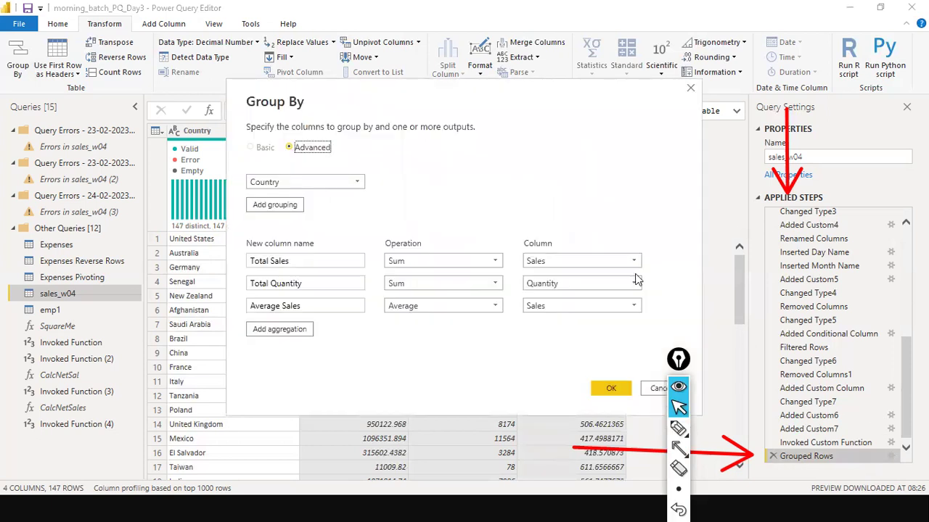
pyautogui.click(278, 331)
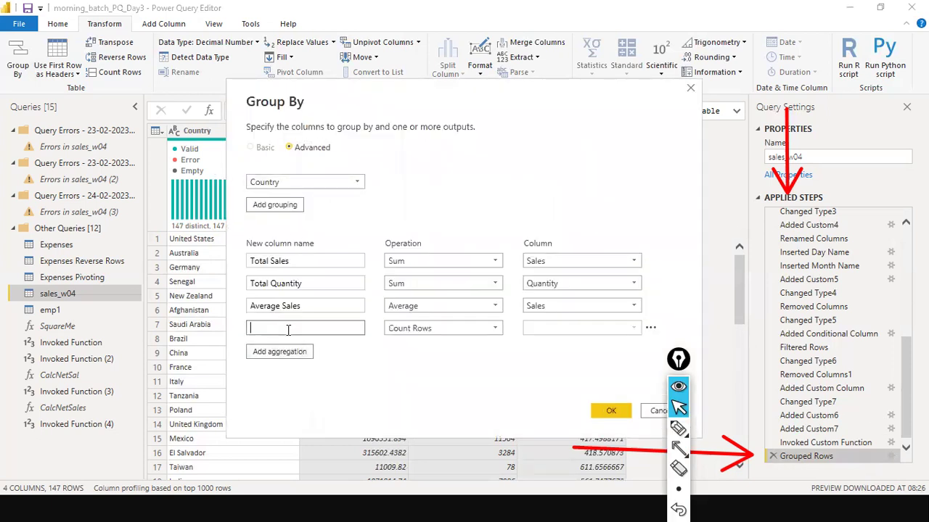
pyautogui.write('All Rows')
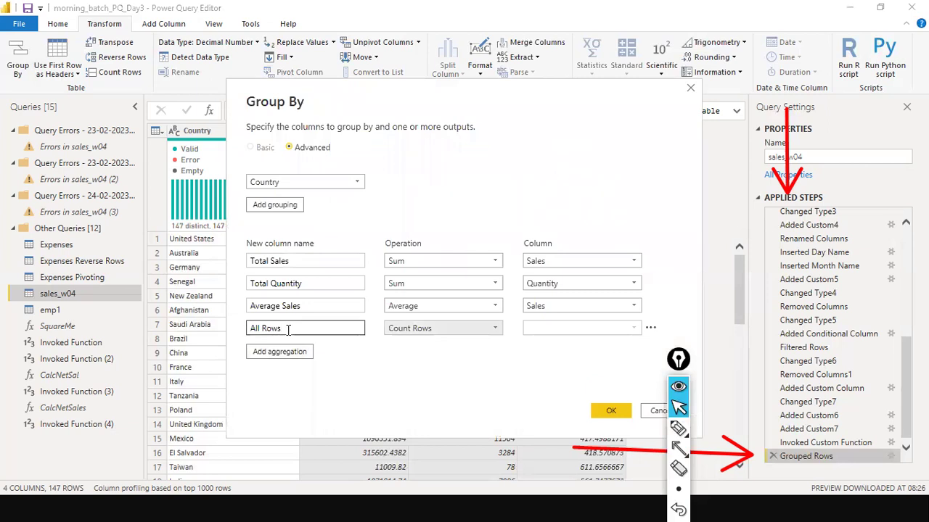
pyautogui.click(496, 328)
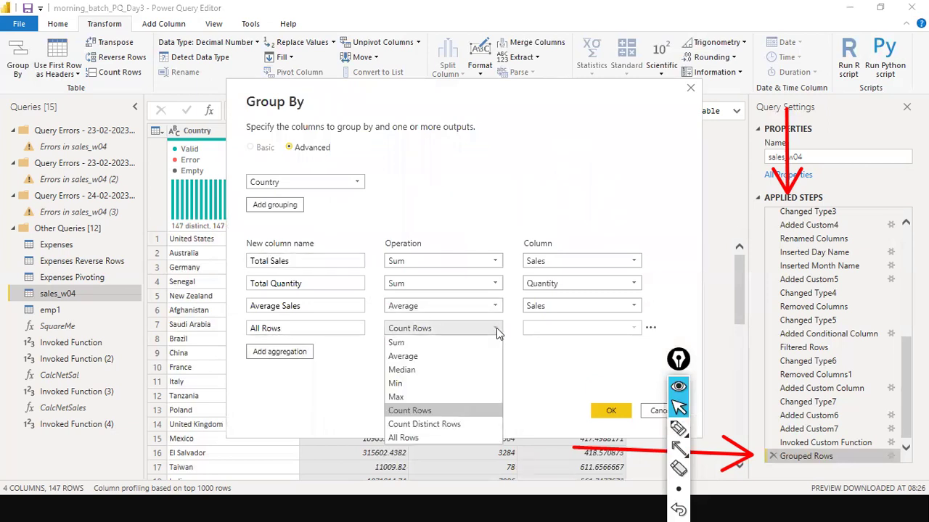
pyautogui.click(408, 436)
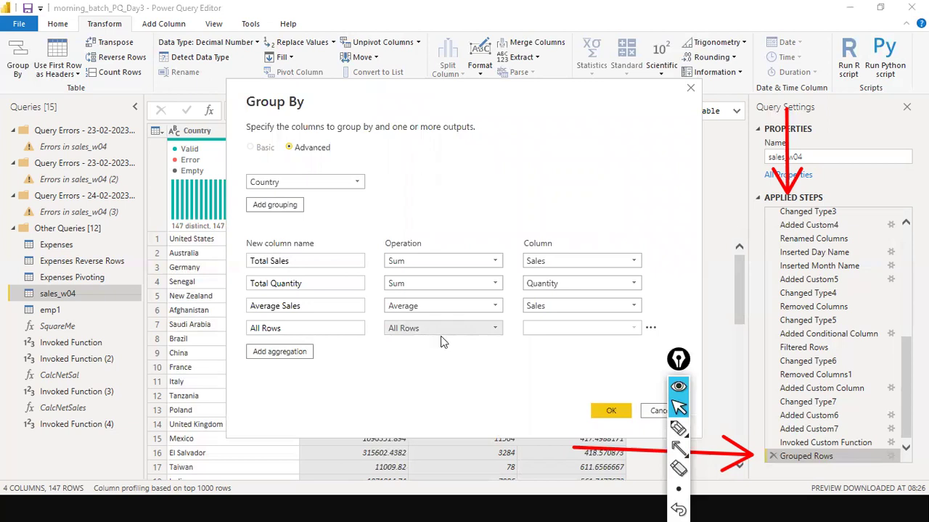
pyautogui.click(599, 410)
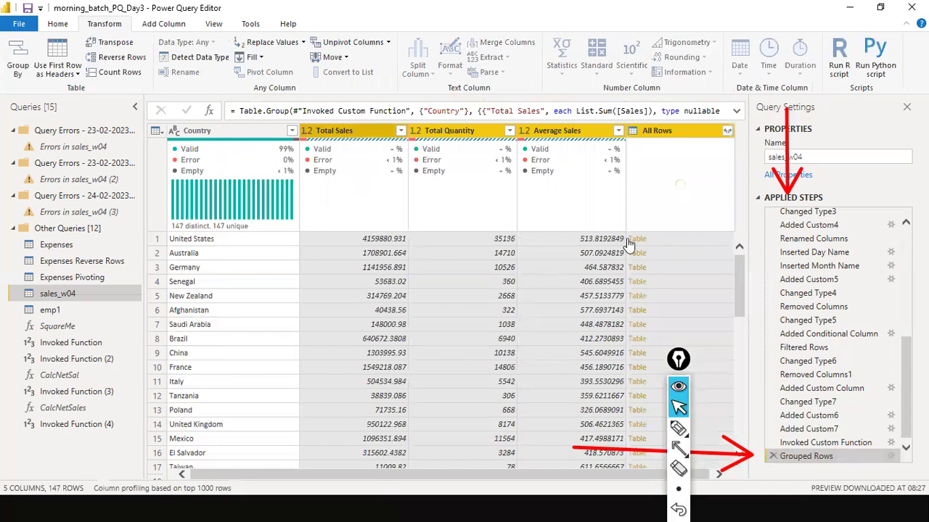
# Step: Preview the United States nested rows in an enlarged pane, comparing with the slide show
pyautogui.click(705, 240)
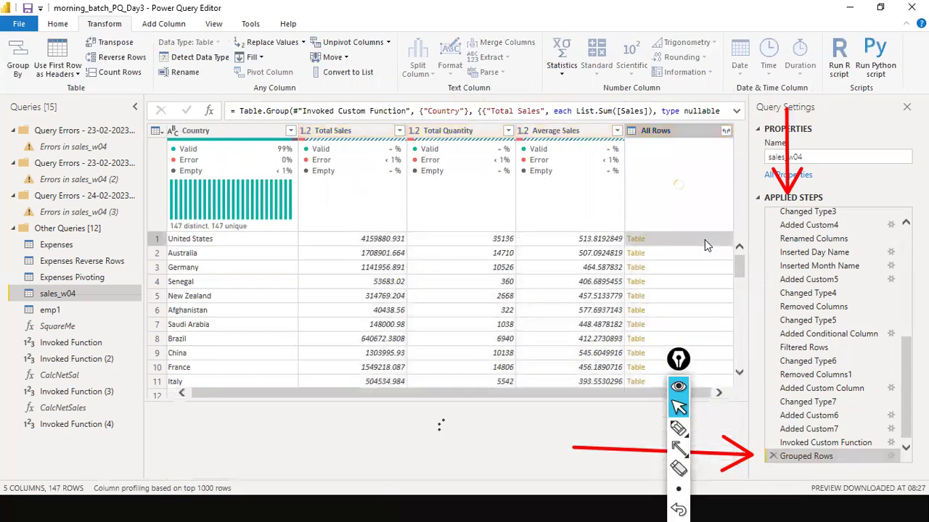
pyautogui.moveTo(414, 400); pyautogui.dragTo(418, 341)
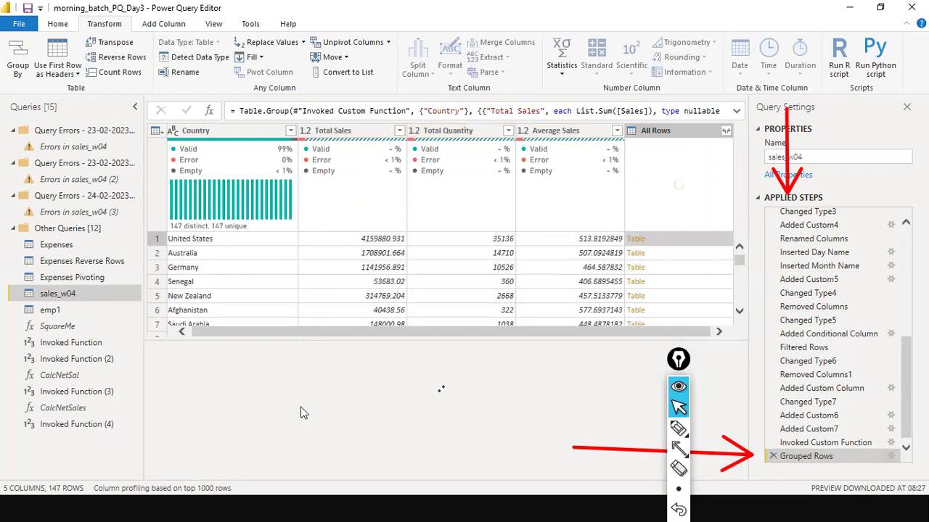
pyautogui.hotkey('alt', 'Tab')
pyautogui.hotkey('alt', 'Tab')
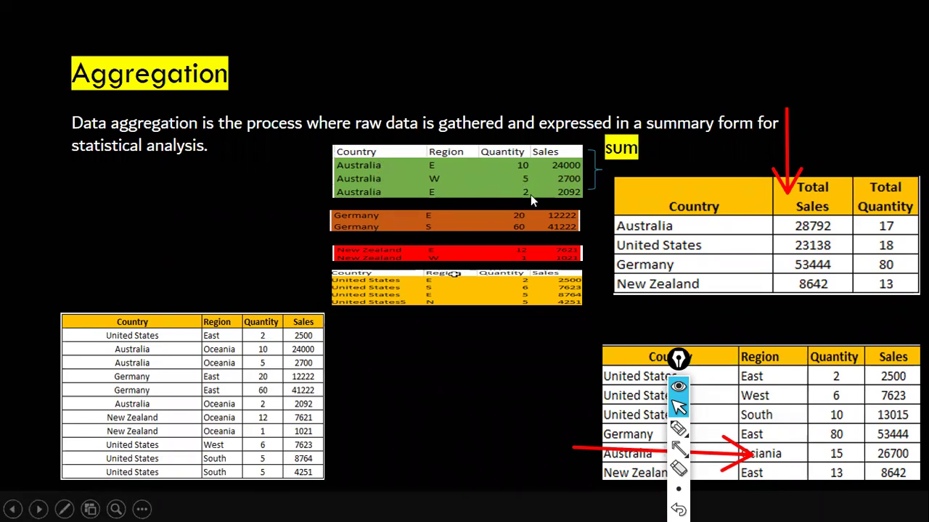
pyautogui.hotkey('alt', 'Tab')
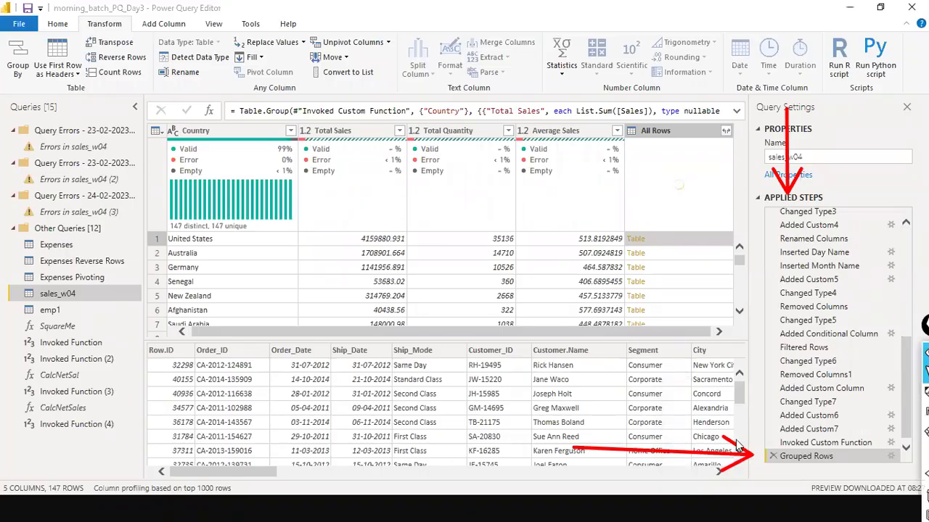
pyautogui.scroll(-3, 733, 392)
pyautogui.scroll(5, 733, 392)
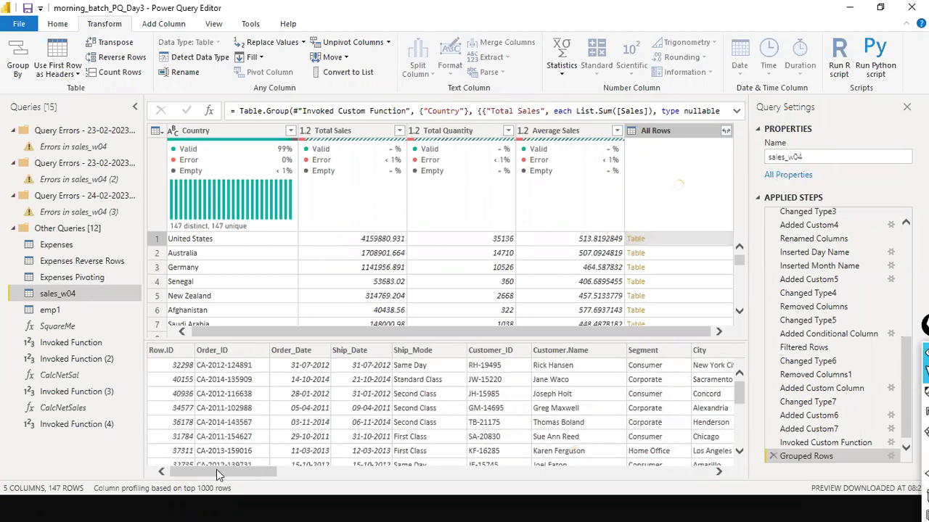
pyautogui.moveTo(216, 470); pyautogui.dragTo(517, 478)
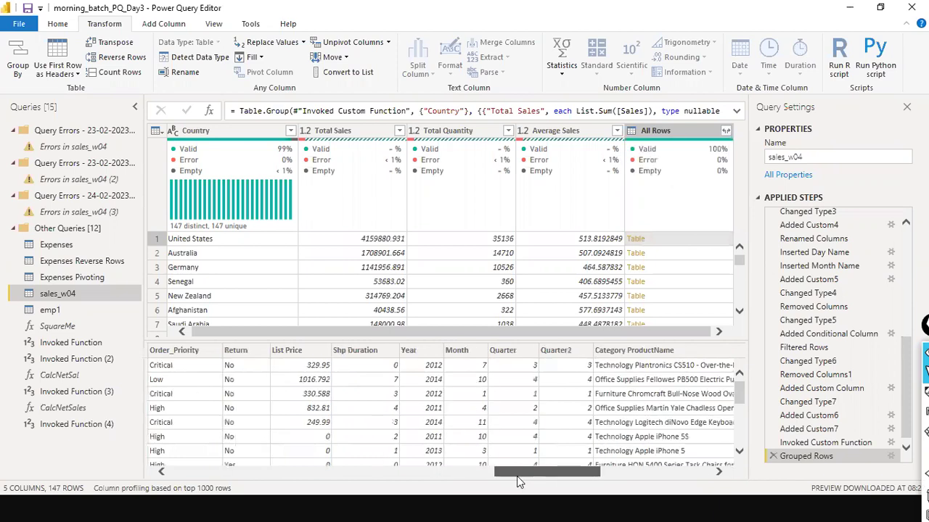
pyautogui.moveTo(652, 489); pyautogui.dragTo(618, 483)
pyautogui.moveTo(484, 465); pyautogui.dragTo(446, 452)
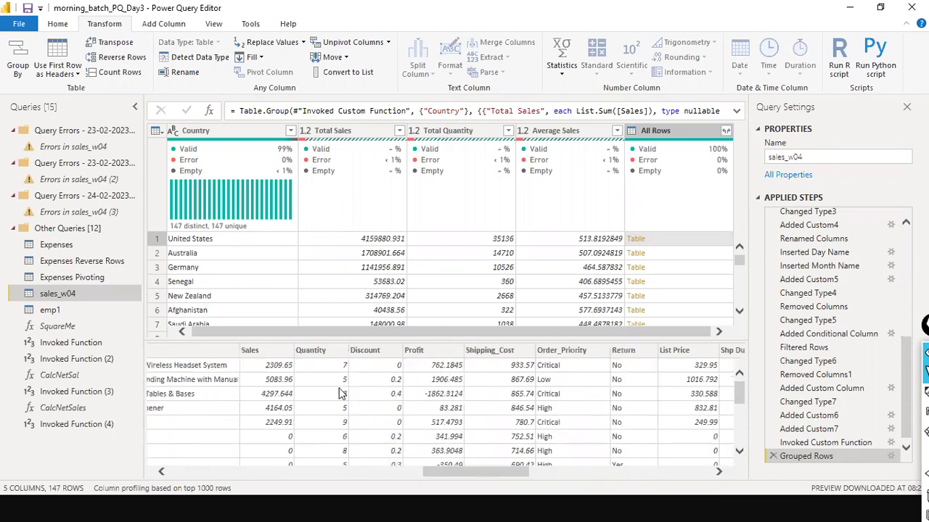
pyautogui.scroll(-1, 341, 395)
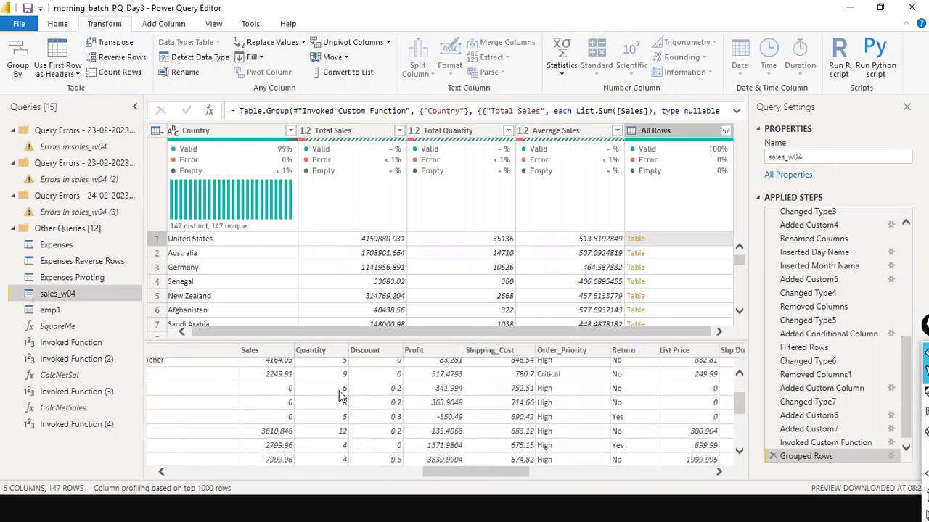
pyautogui.scroll(-1, 341, 396)
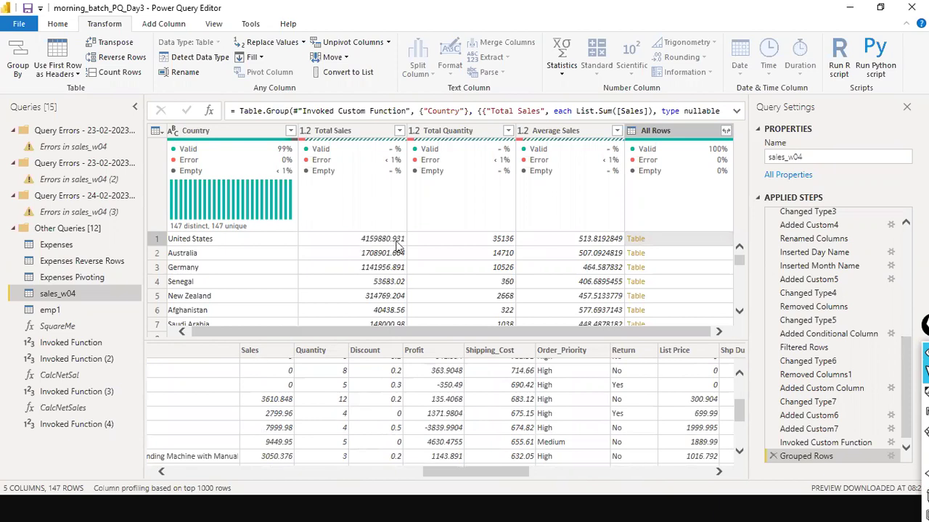
pyautogui.scroll(2, 319, 413)
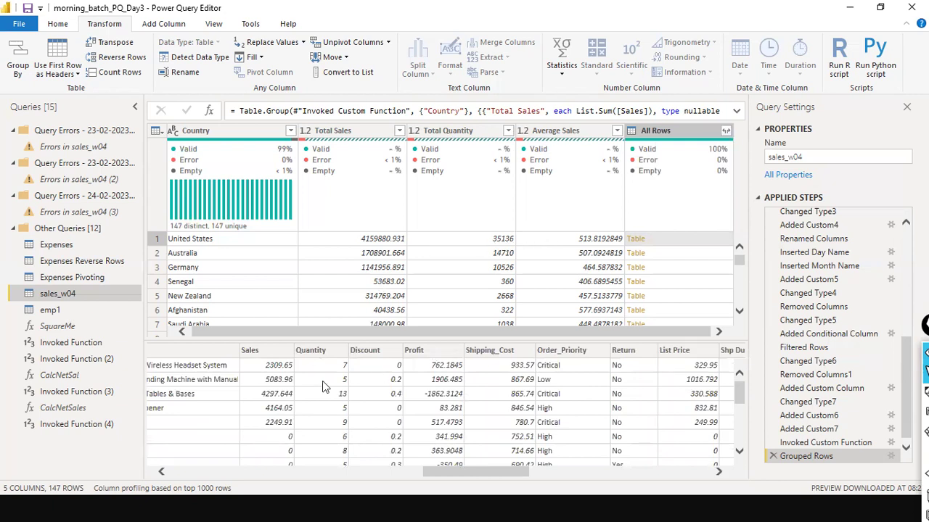
pyautogui.scroll(-1, 322, 392)
pyautogui.scroll(1, 330, 386)
pyautogui.scroll(-2, 337, 381)
pyautogui.scroll(2, 337, 381)
pyautogui.moveTo(673, 142)
pyautogui.moveTo(446, 470); pyautogui.dragTo(524, 445)
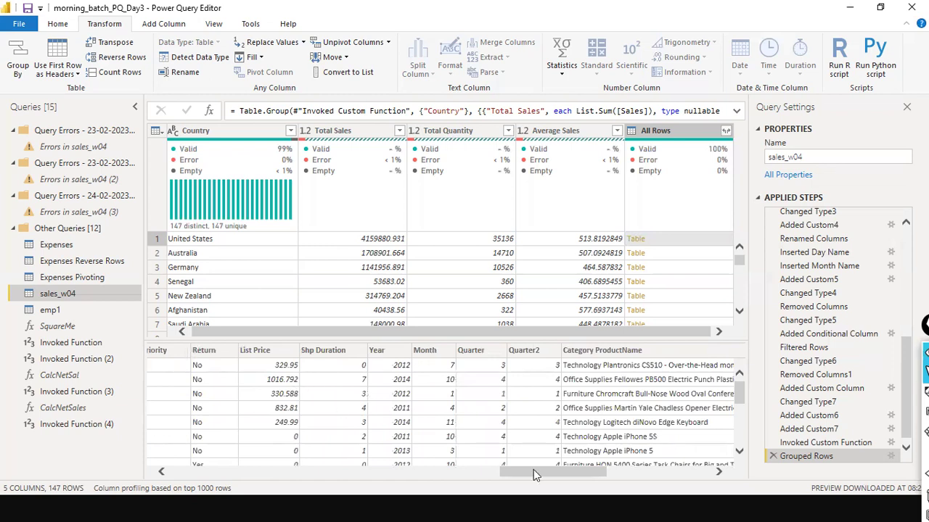
pyautogui.moveTo(546, 472); pyautogui.dragTo(399, 473)
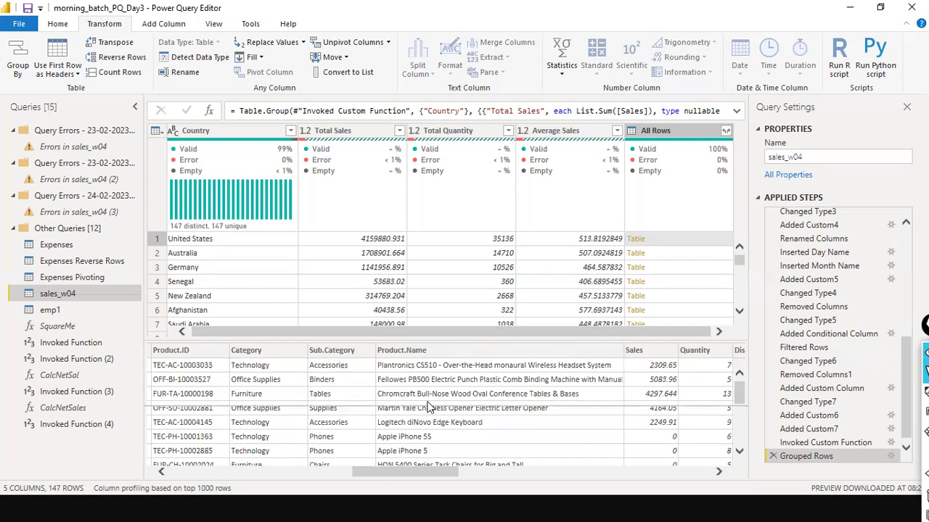
pyautogui.moveTo(451, 337); pyautogui.dragTo(451, 330)
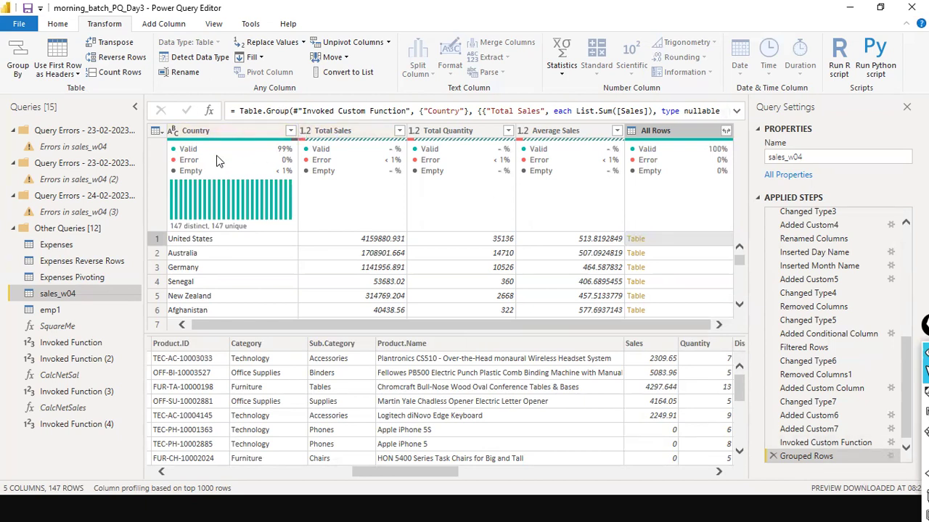
# Step: Add Region as a second Group By column beside Country, then switch to the Aggregation slide
pyautogui.click(891, 456)
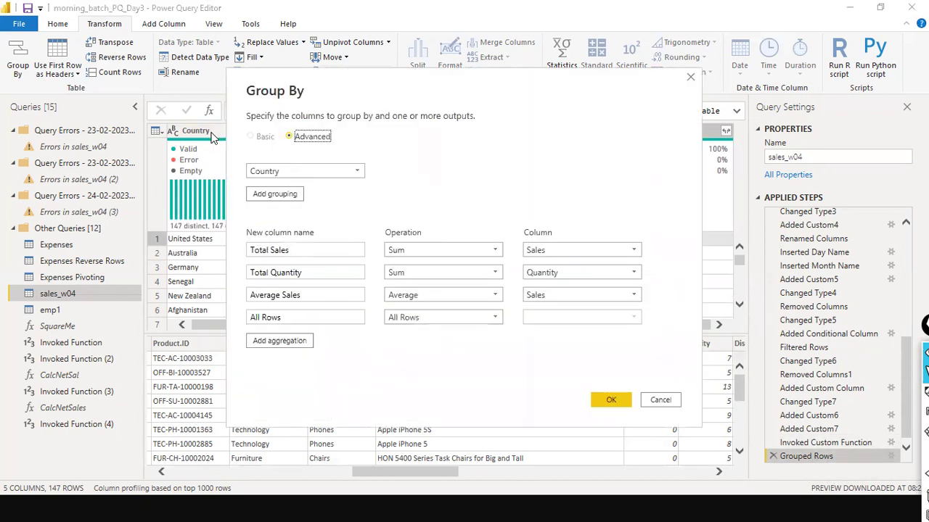
pyautogui.click(272, 194)
pyautogui.click(362, 195)
pyautogui.scroll(-4, 320, 261)
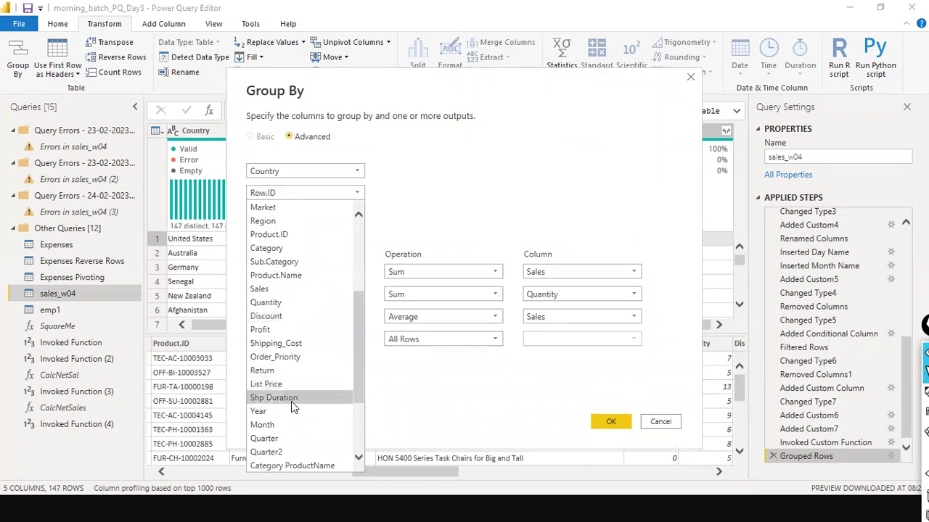
pyautogui.scroll(-3, 292, 410)
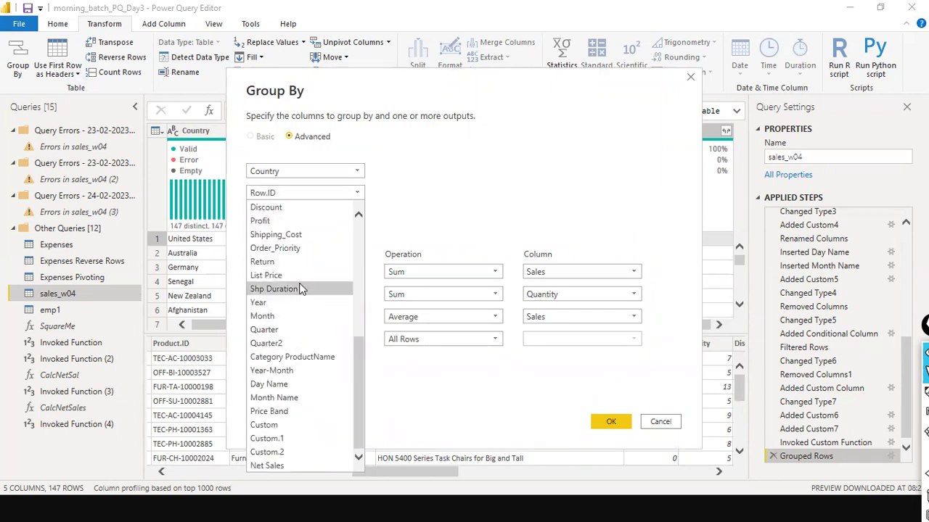
pyautogui.scroll(6, 300, 279)
pyautogui.scroll(1, 299, 271)
pyautogui.scroll(-2, 301, 258)
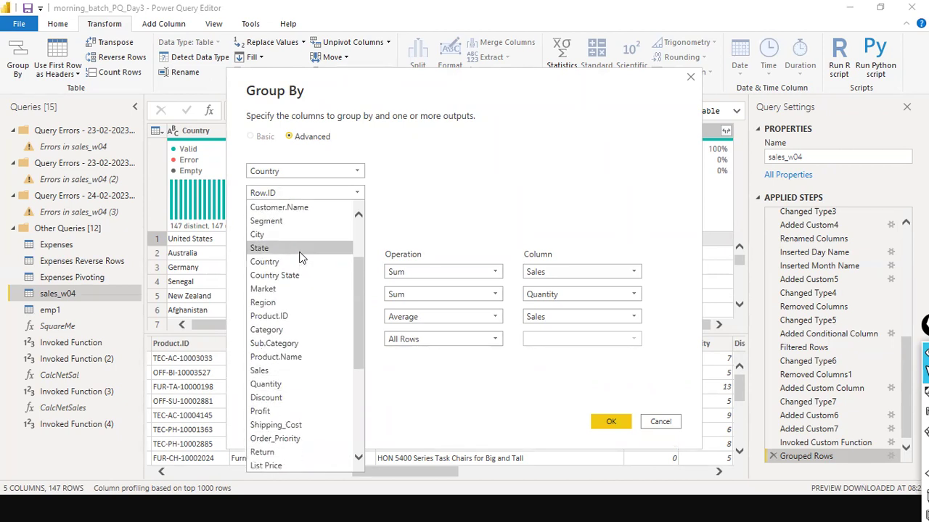
pyautogui.click(292, 303)
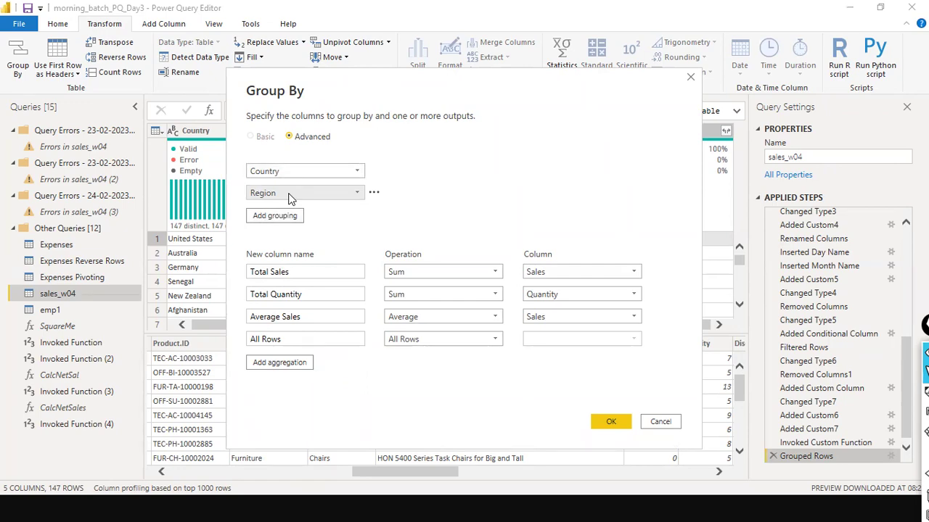
pyautogui.hotkey('alt', 'Tab')
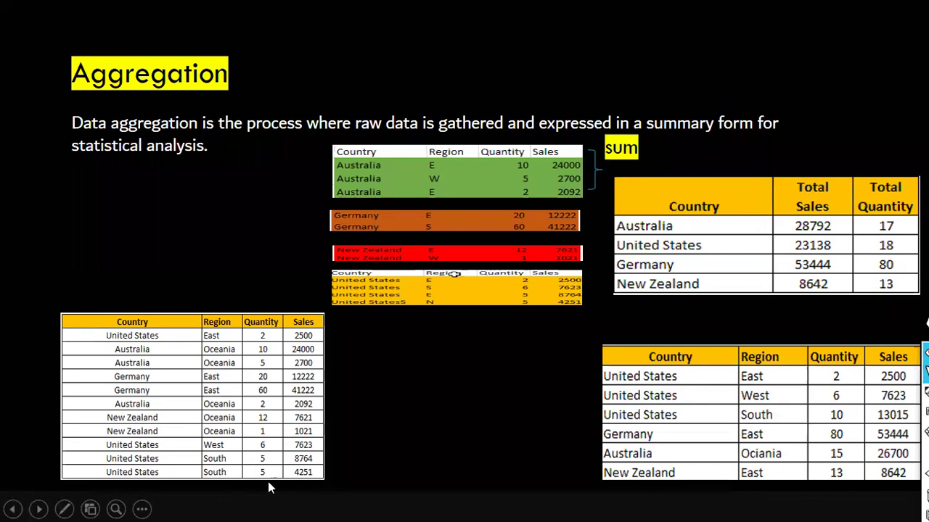
# Step: Advance the Aggregation slide to reveal the Group By illustration with Country and Region
pyautogui.click(626, 393)
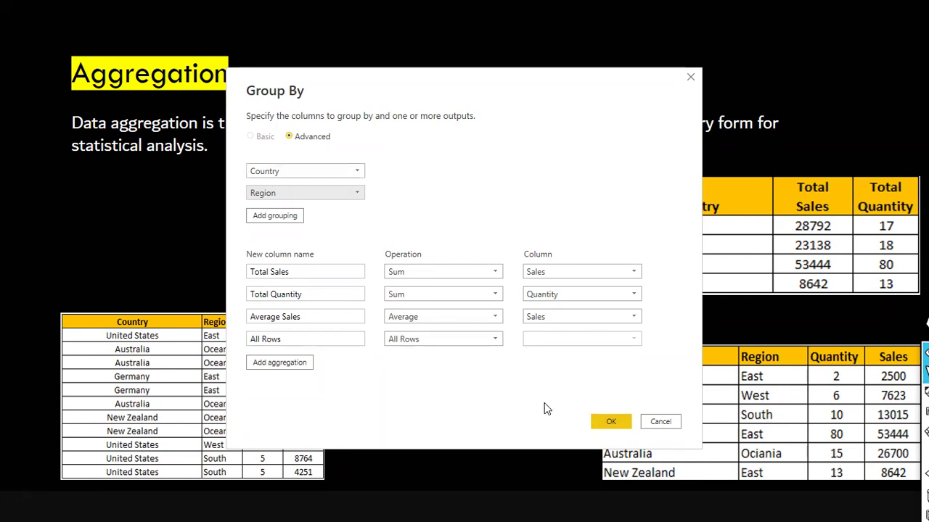
# Step: Apply the Country and Region grouping, giving 151 rows across 6 columns
pyautogui.click(599, 416)
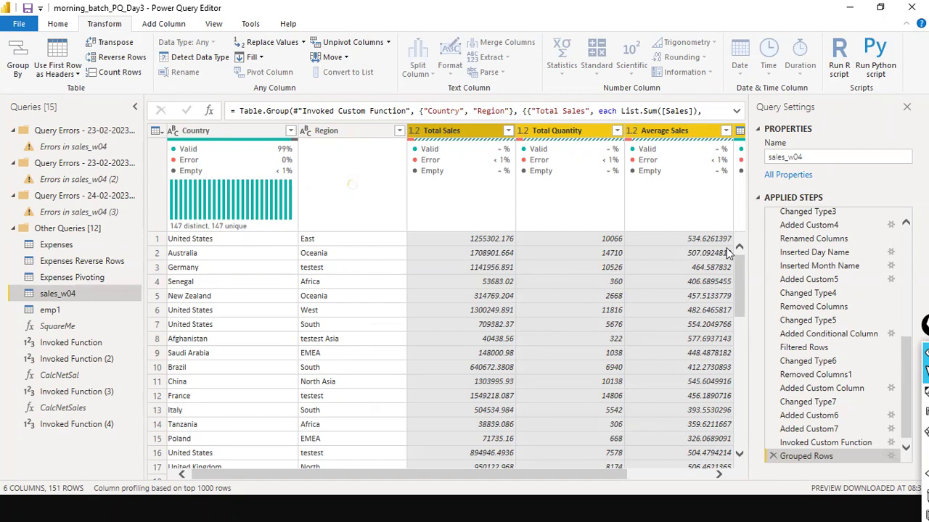
pyautogui.click(290, 131)
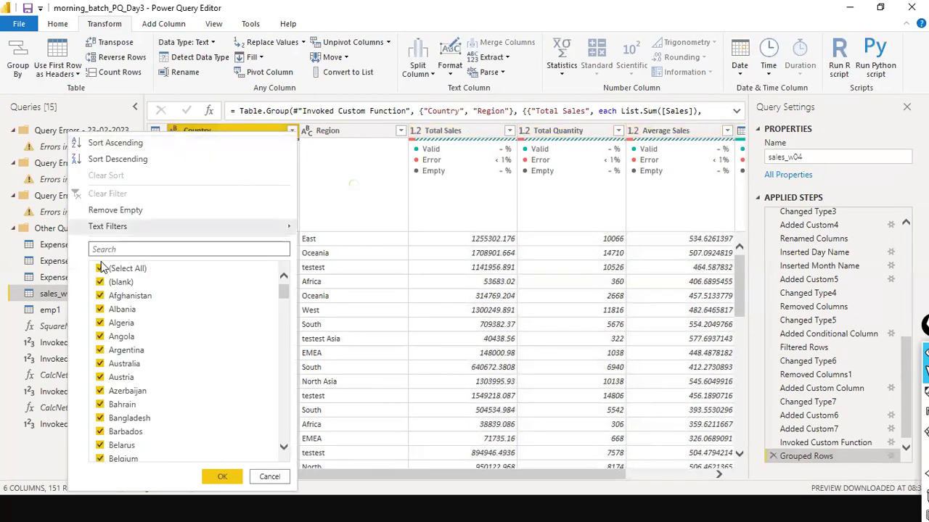
# Step: Filter Country to United States only, leaving the East, West, South and testest rows
pyautogui.click(101, 269)
pyautogui.scroll(-6, 116, 304)
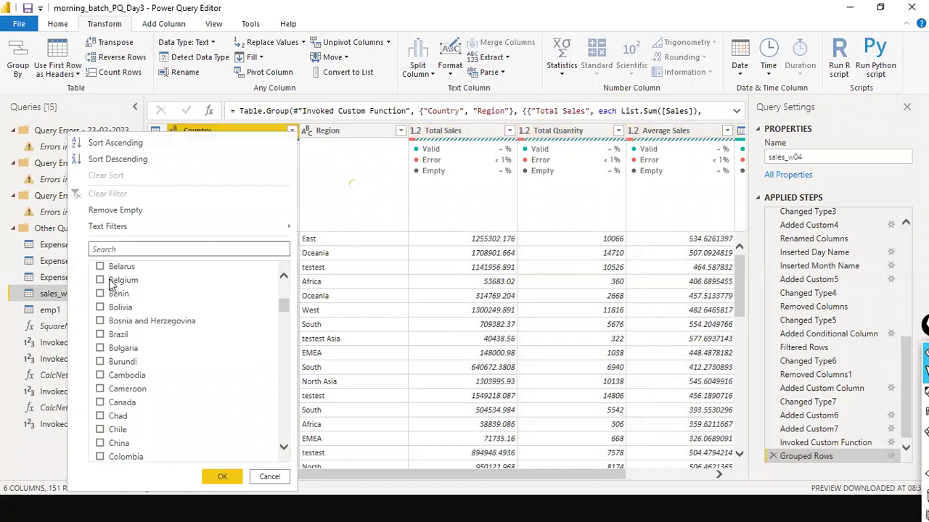
pyautogui.click(144, 250)
pyautogui.write('ui')
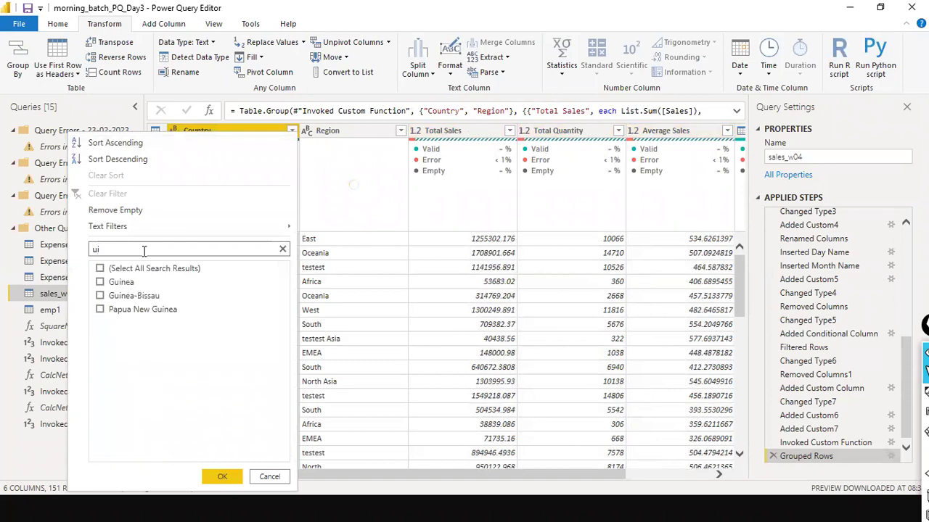
pyautogui.press('BackSpace')
pyautogui.write('nited')
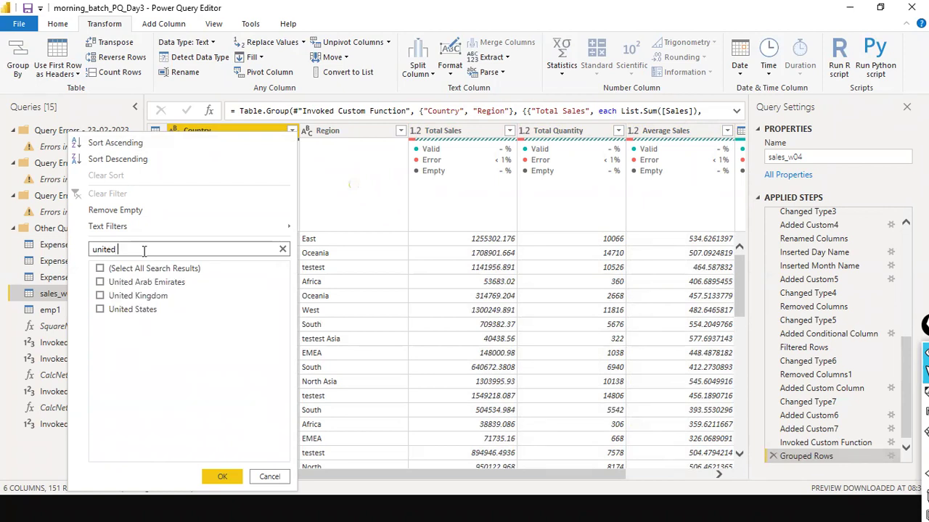
pyautogui.click(100, 309)
pyautogui.click(220, 477)
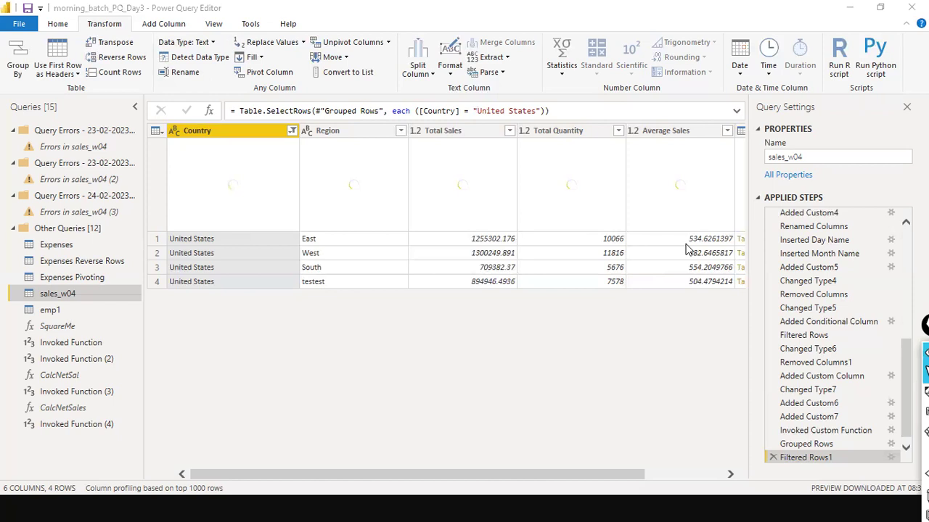
# Step: Preview the nested order rows of the United States East group and resize the preview pane
pyautogui.hscroll(3, 609, 267)
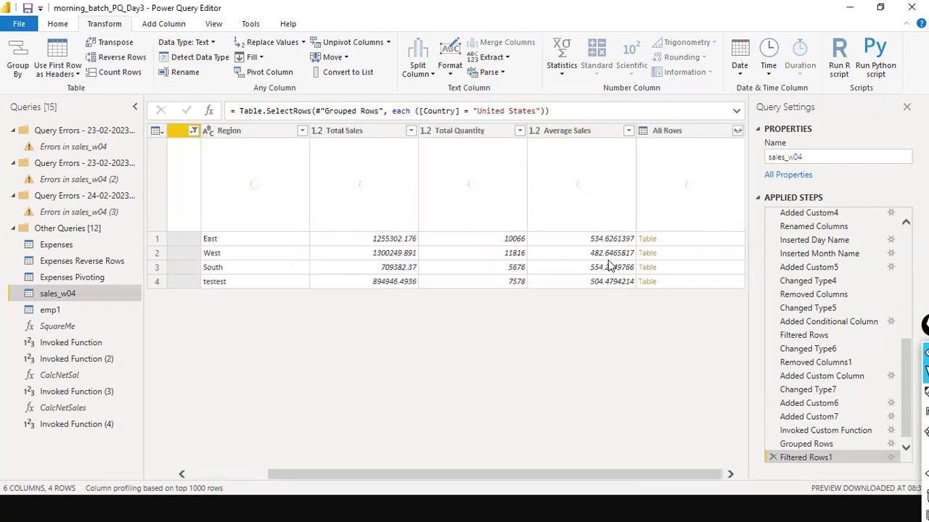
pyautogui.click(690, 243)
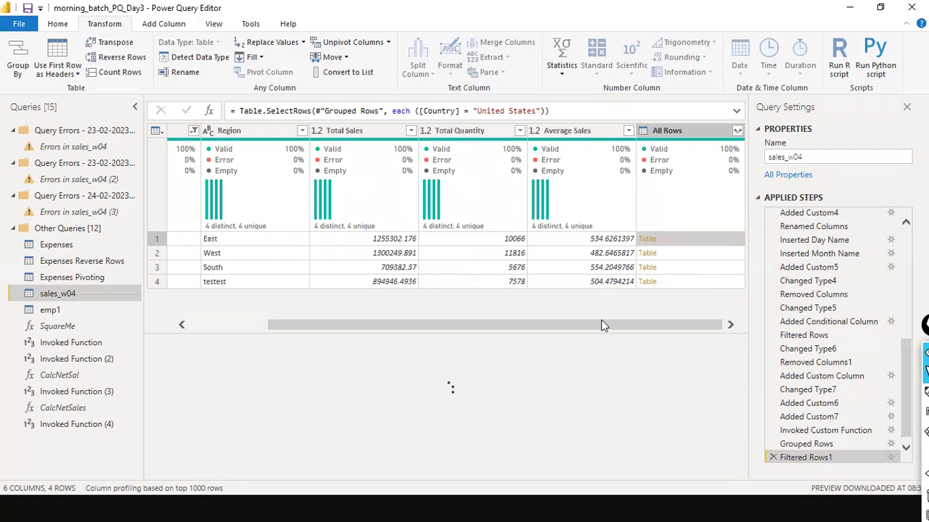
pyautogui.moveTo(601, 326); pyautogui.dragTo(293, 322)
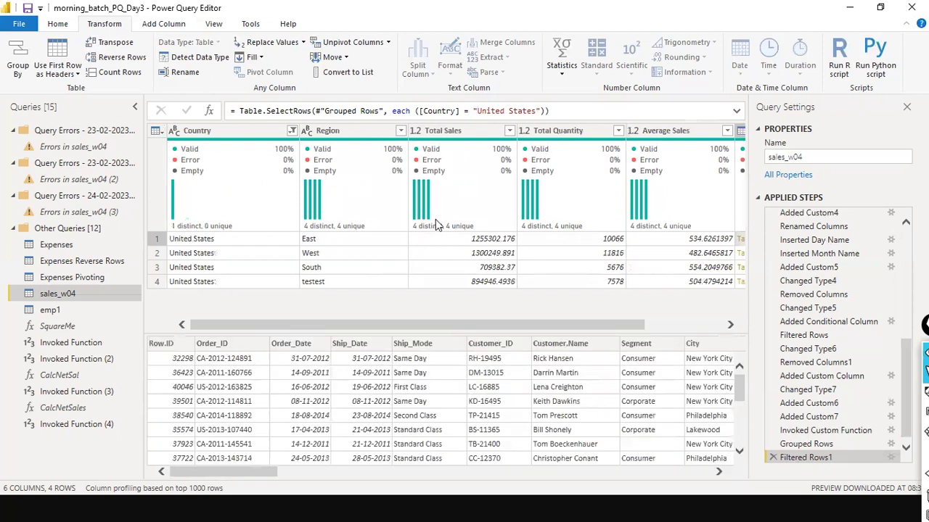
pyautogui.moveTo(259, 471); pyautogui.dragTo(1, 389)
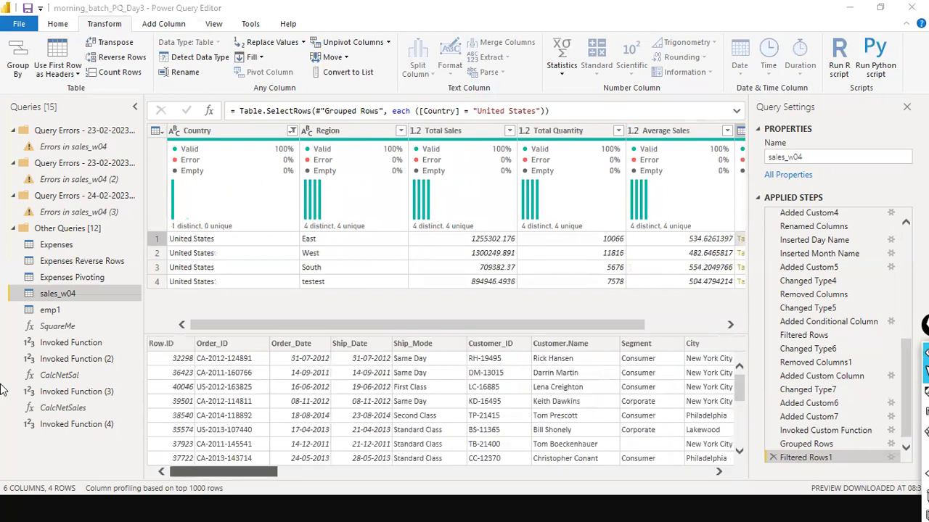
pyautogui.scroll(-1, 274, 405)
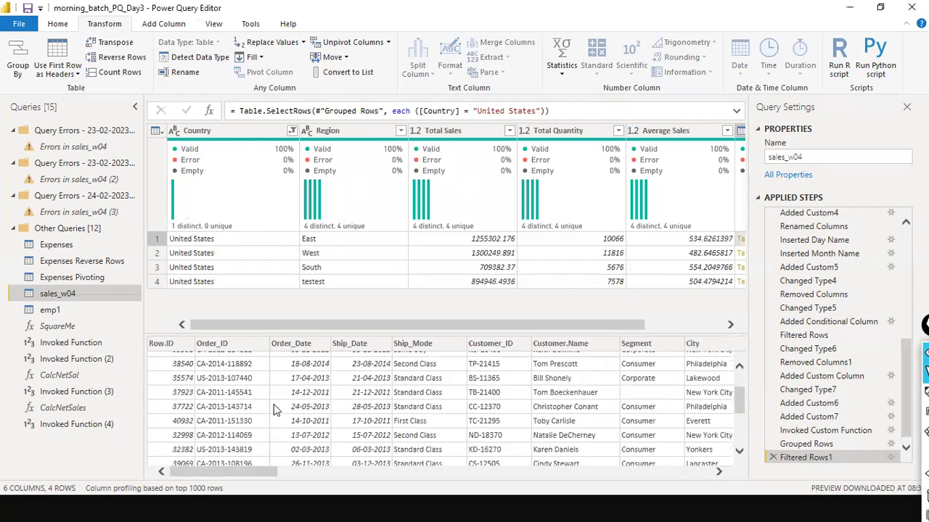
pyautogui.scroll(1, 273, 404)
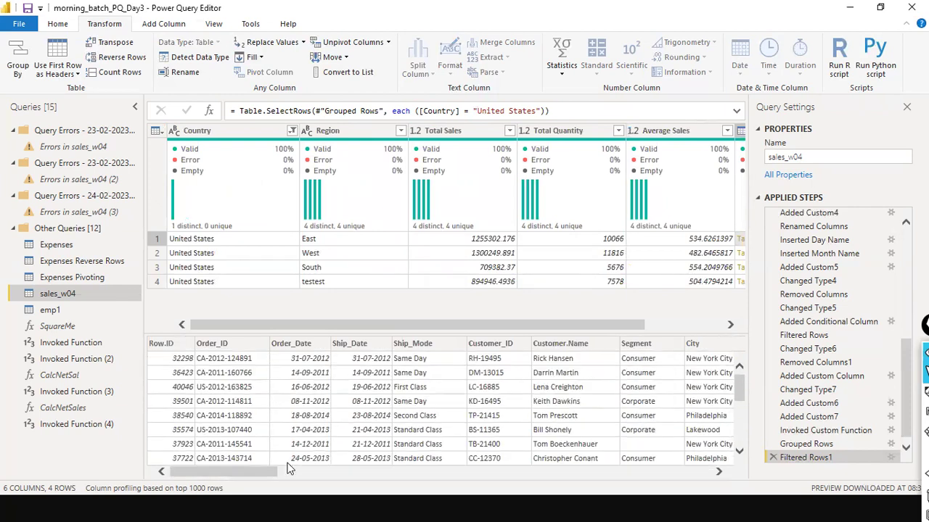
pyautogui.click(580, 473)
pyautogui.moveTo(586, 473); pyautogui.dragTo(27, 401)
# Step: Inspect row 2 (United States, West) and preview its nested order rows
pyautogui.click(233, 253)
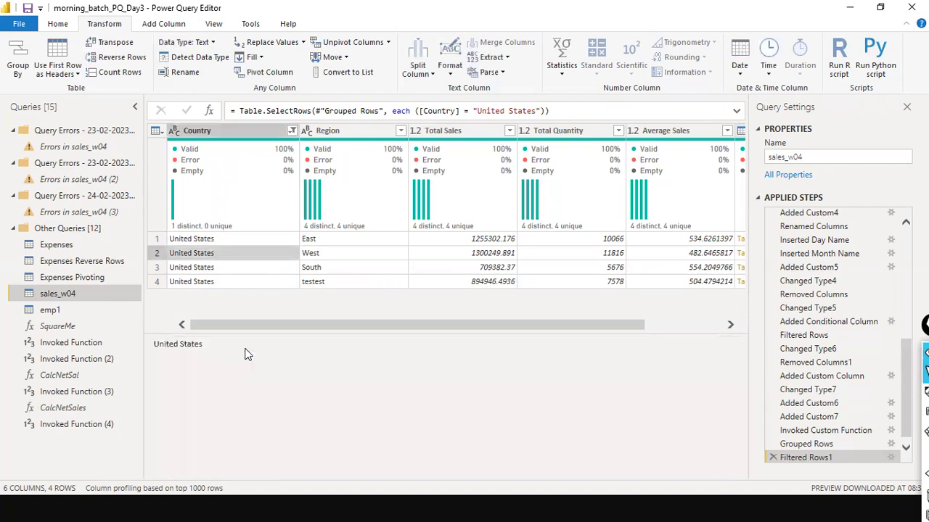
pyautogui.click(388, 258)
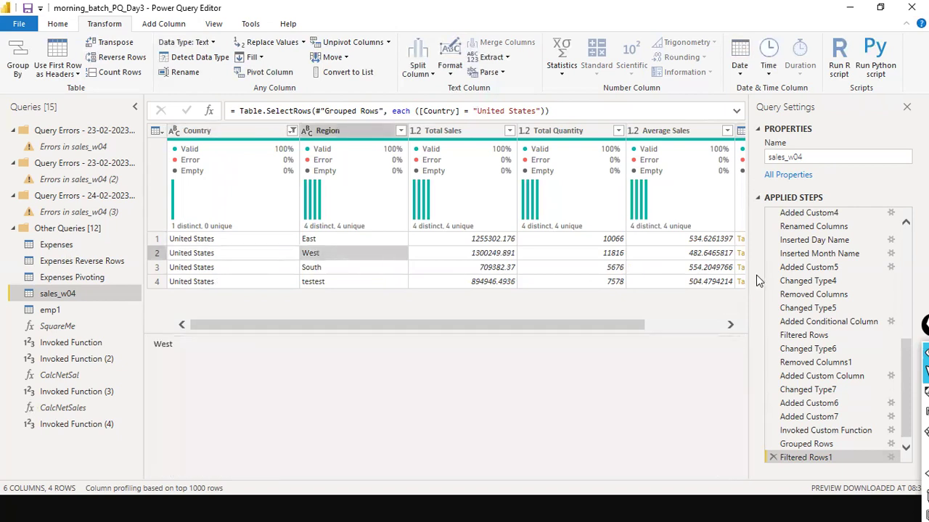
pyautogui.hscroll(3, 675, 261)
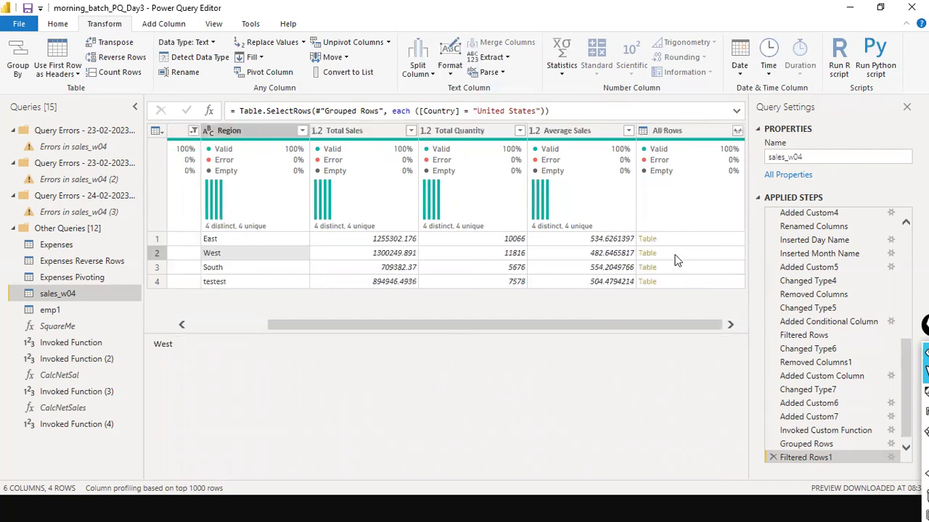
pyautogui.click(675, 257)
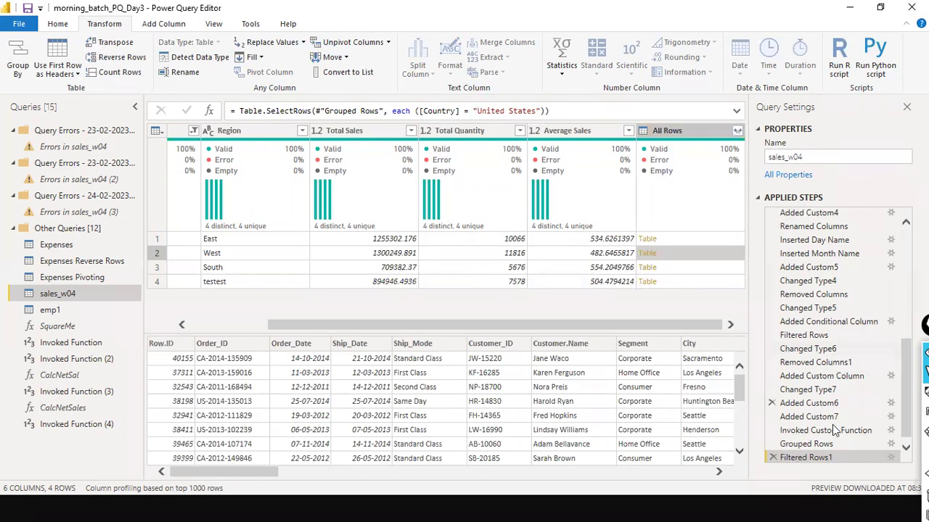
pyautogui.click(813, 445)
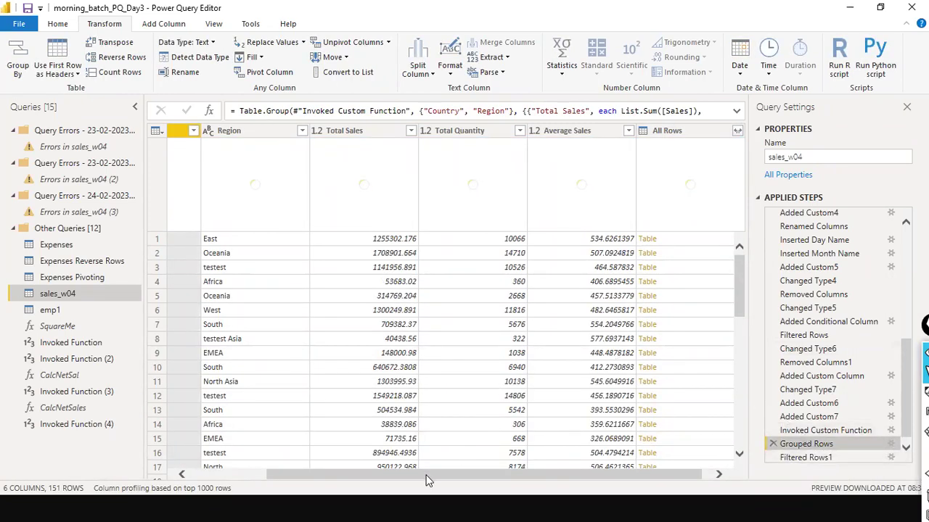
# Step: Compare the ungrouped, grouped and United States-filtered results, ending on the Grouped Rows step
pyautogui.moveTo(429, 475); pyautogui.dragTo(265, 475)
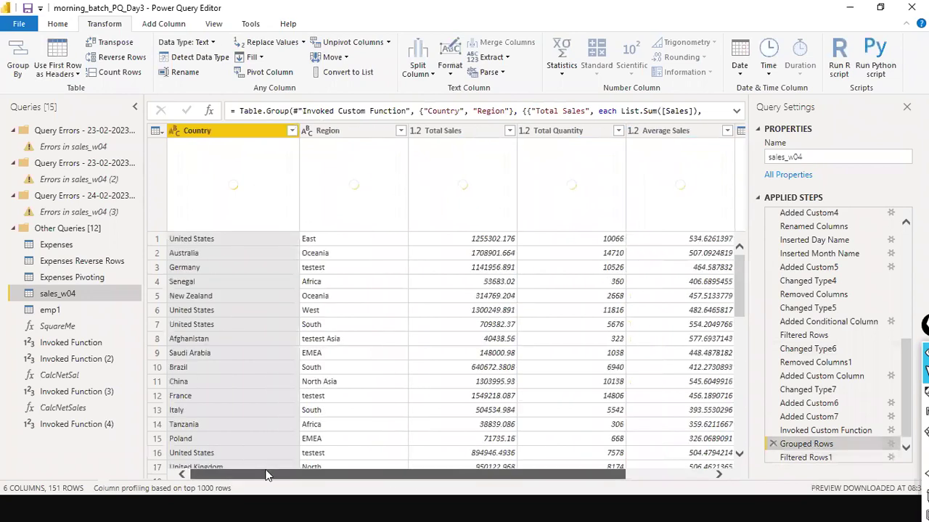
pyautogui.click(826, 433)
pyautogui.click(811, 443)
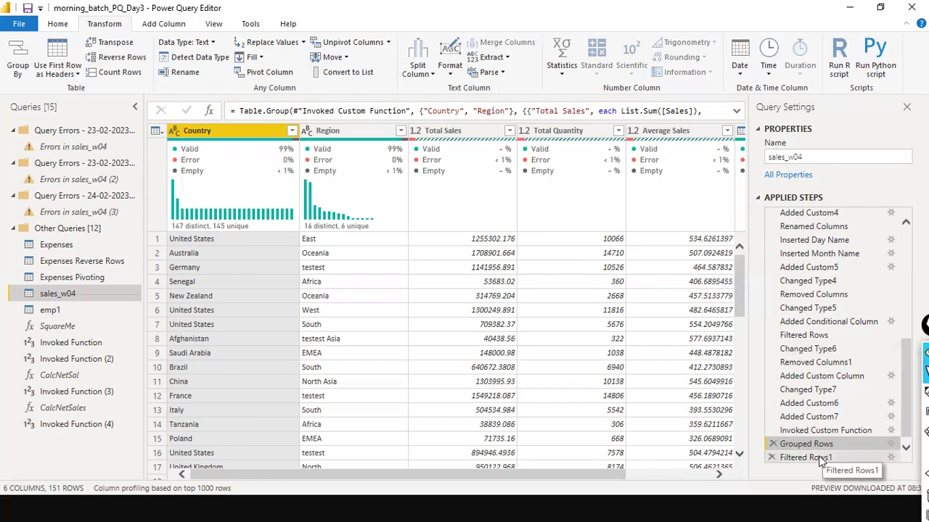
pyautogui.click(818, 456)
pyautogui.click(820, 444)
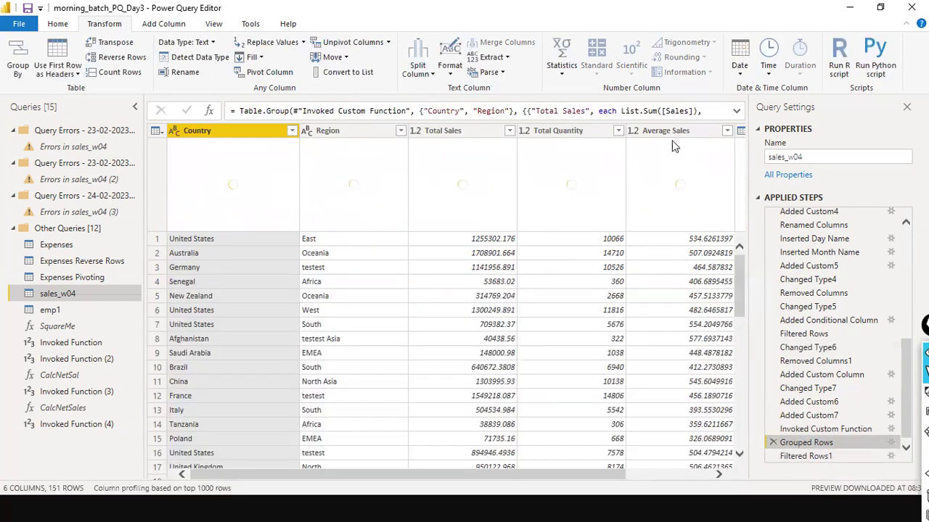
# Step: Close Power Query Editor and apply the query changes
pyautogui.moveTo(443, 477); pyautogui.dragTo(773, 500)
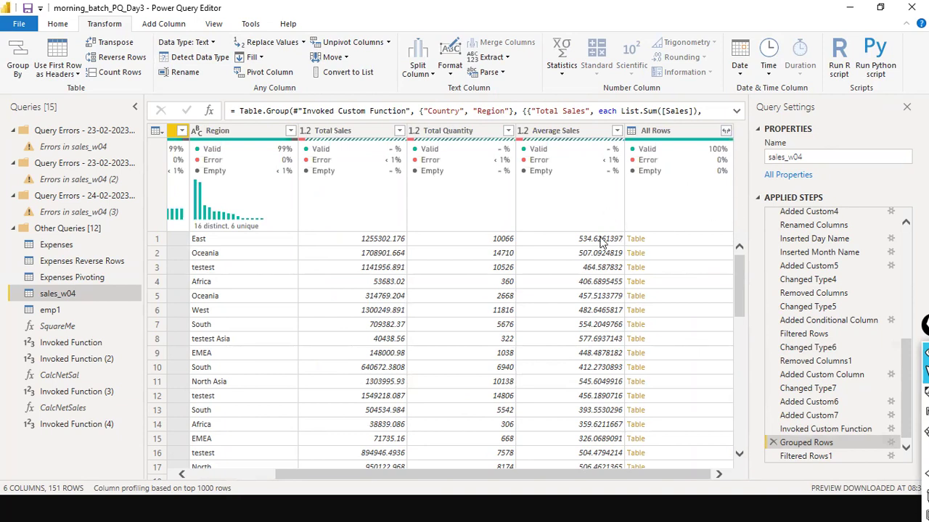
pyautogui.click(249, 476)
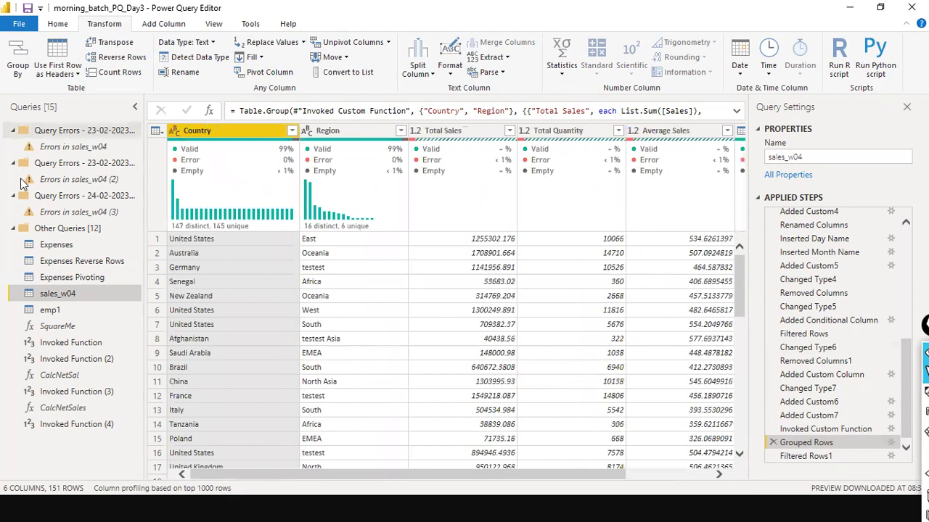
pyautogui.click(19, 24)
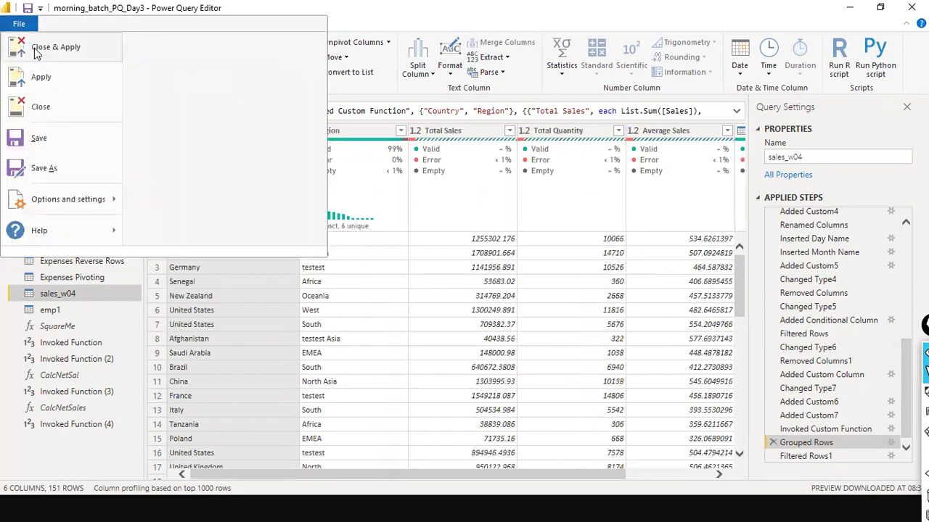
pyautogui.click(36, 53)
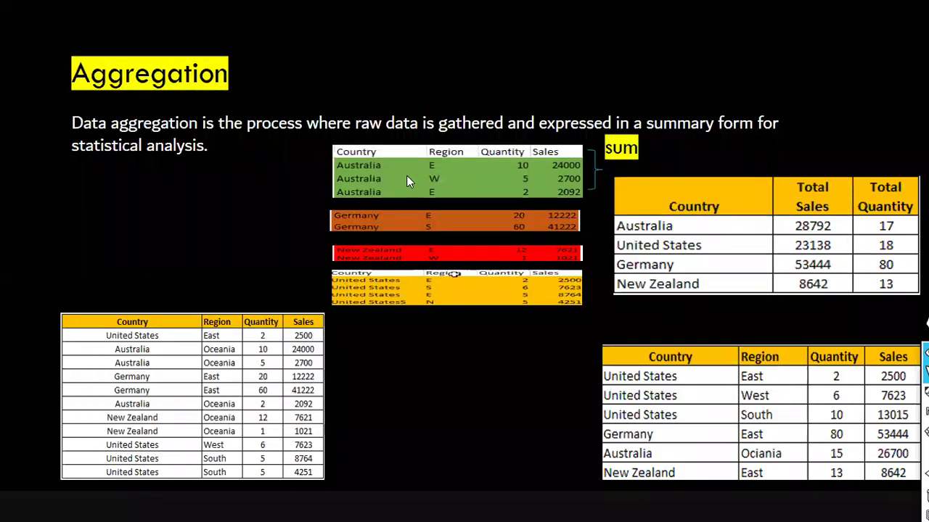
# Step: Switch windows to the PowerPoint Aggregation slide
pyautogui.hotkey('alt', 'Tab')
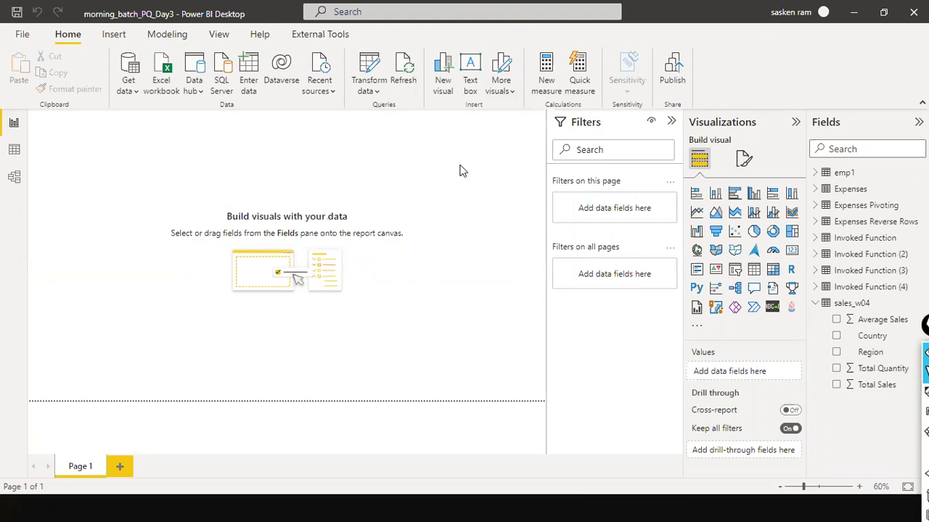
# Step: Start an Excel workbook import, then cancel it
pyautogui.click(137, 92)
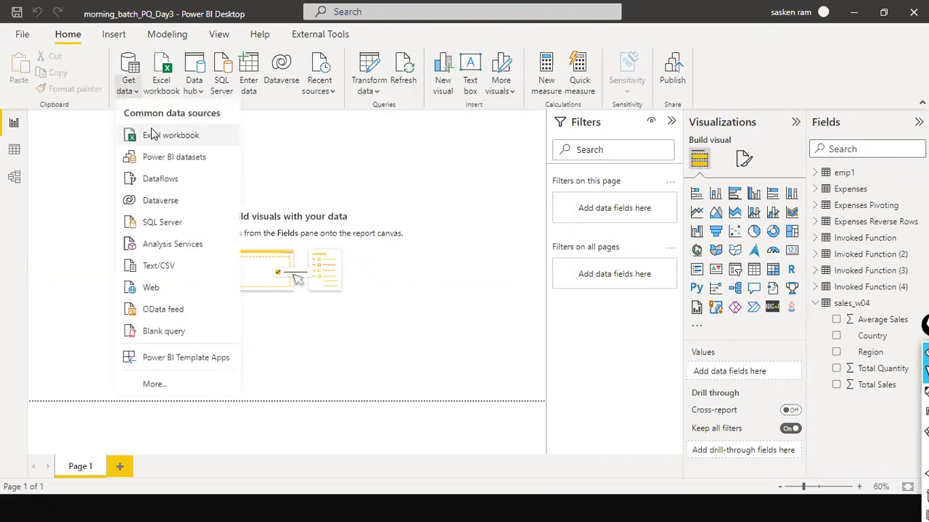
pyautogui.click(155, 135)
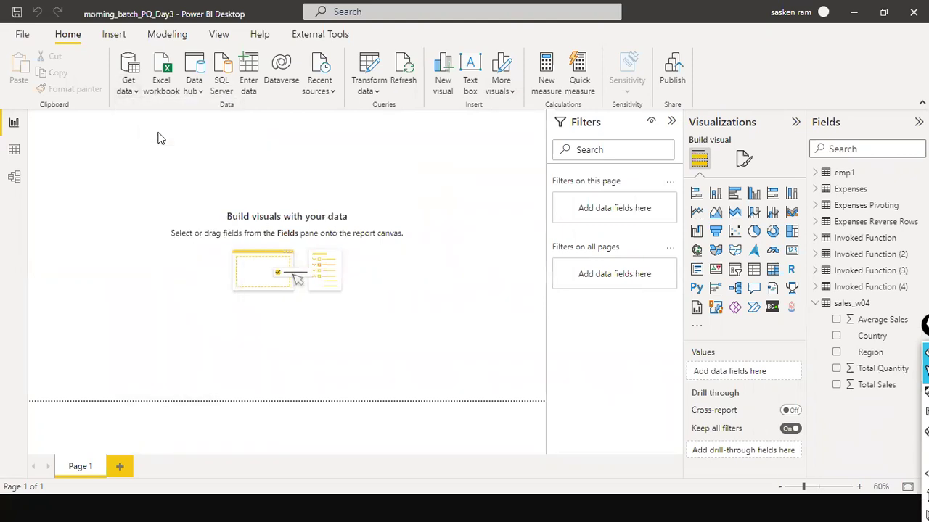
pyautogui.click(177, 178)
pyautogui.write('aggSalesPresent.xls')
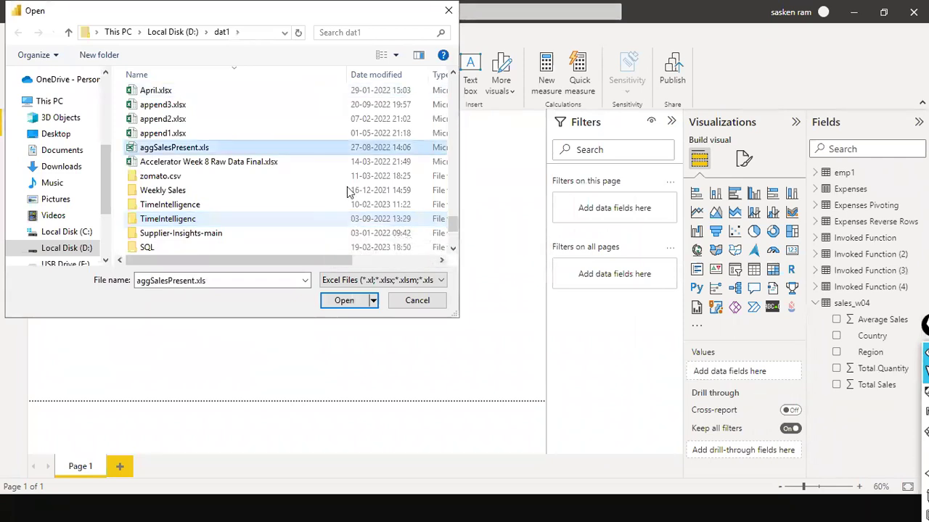
pyautogui.press('Escape')
# Step: Import aggSales.csv from D:\dat1 as a Text/CSV data source
pyautogui.click(134, 92)
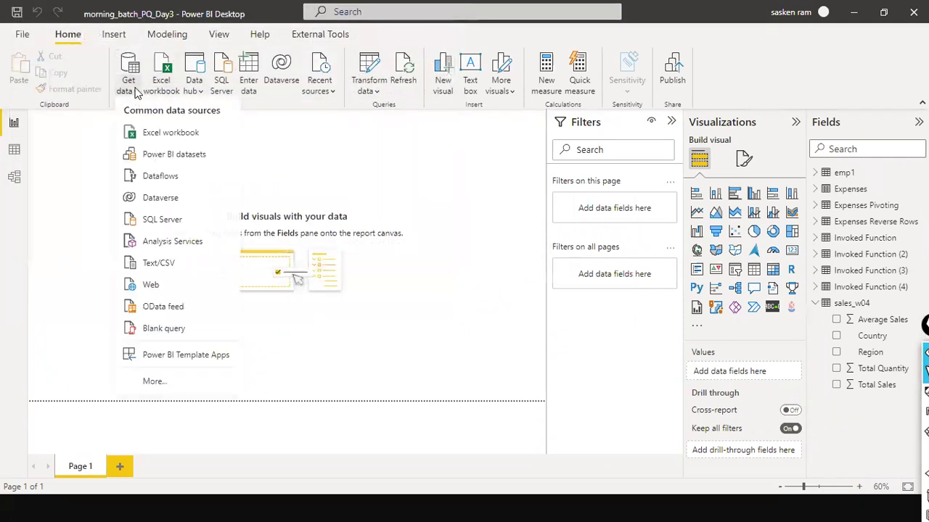
pyautogui.click(174, 265)
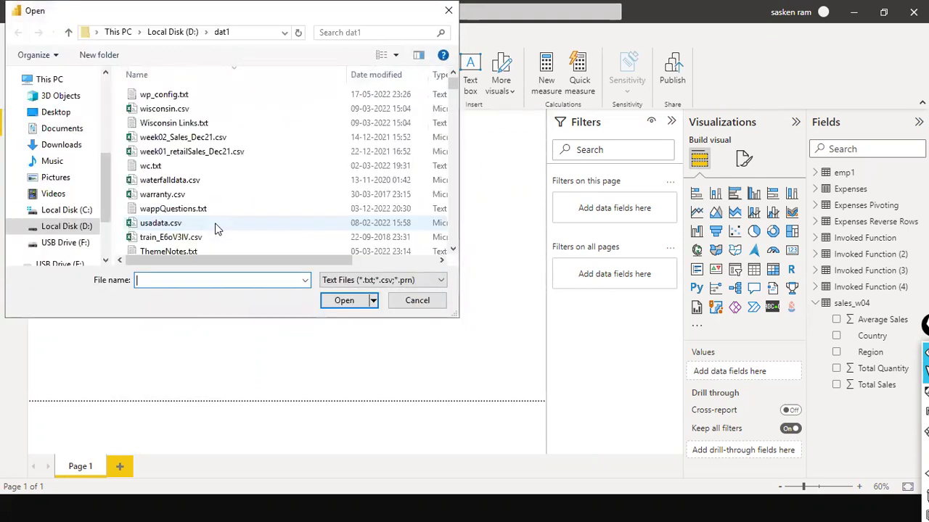
pyautogui.click(216, 223)
pyautogui.write('aggSales.csv')
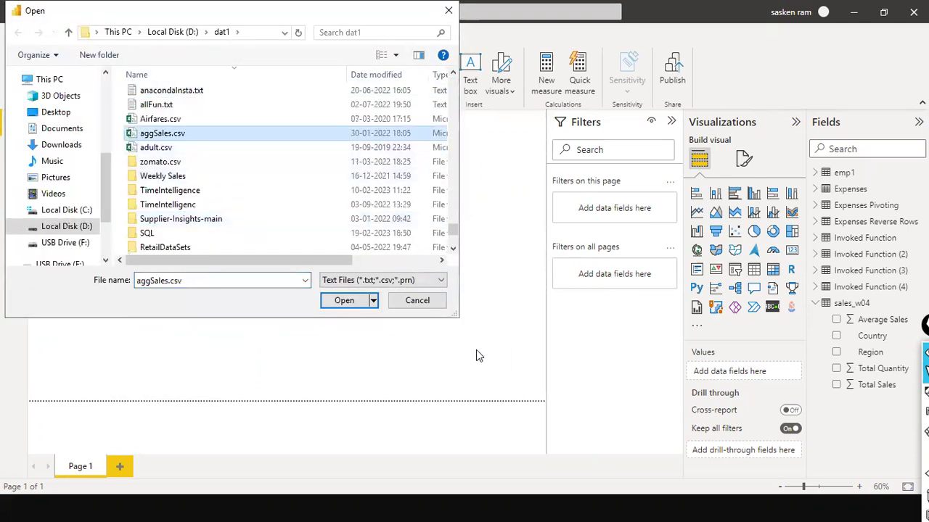
pyautogui.click(359, 306)
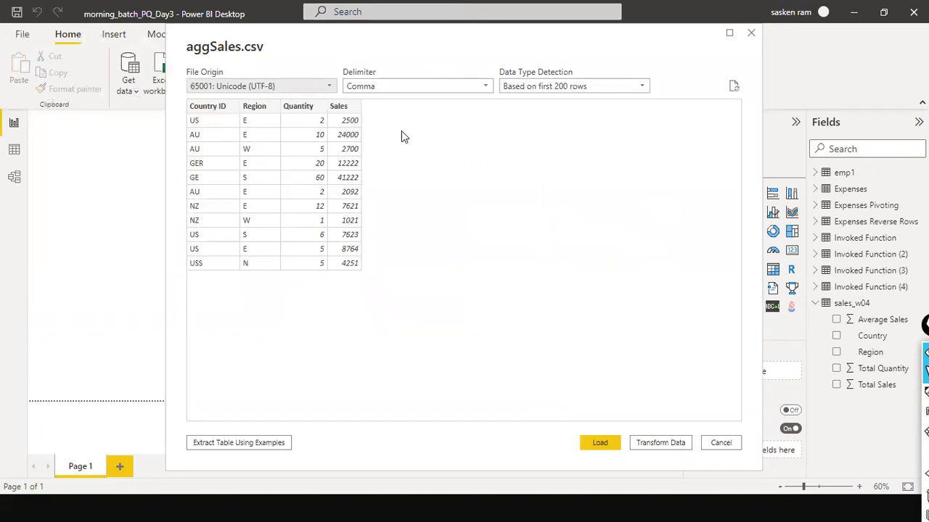
# Step: Load aggSales.csv, apply the pending query changes, and switch to Data view
pyautogui.click(582, 442)
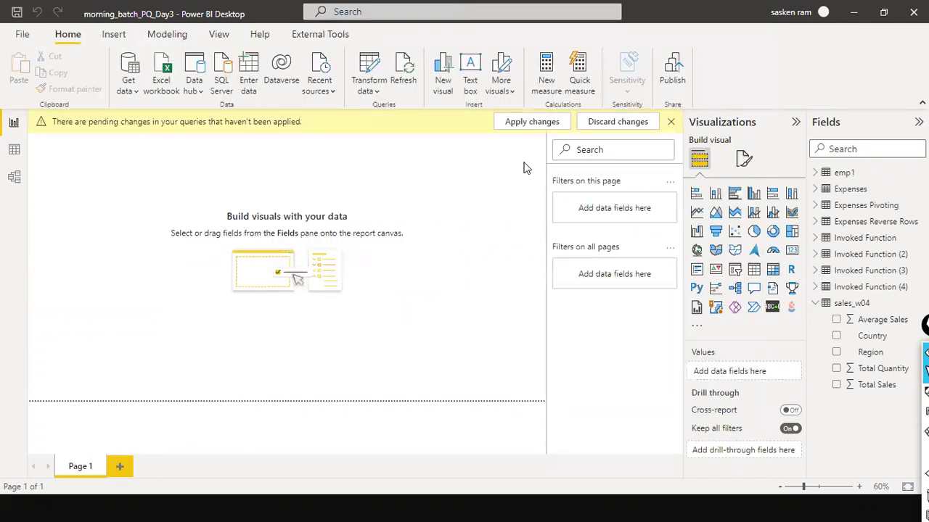
pyautogui.click(531, 124)
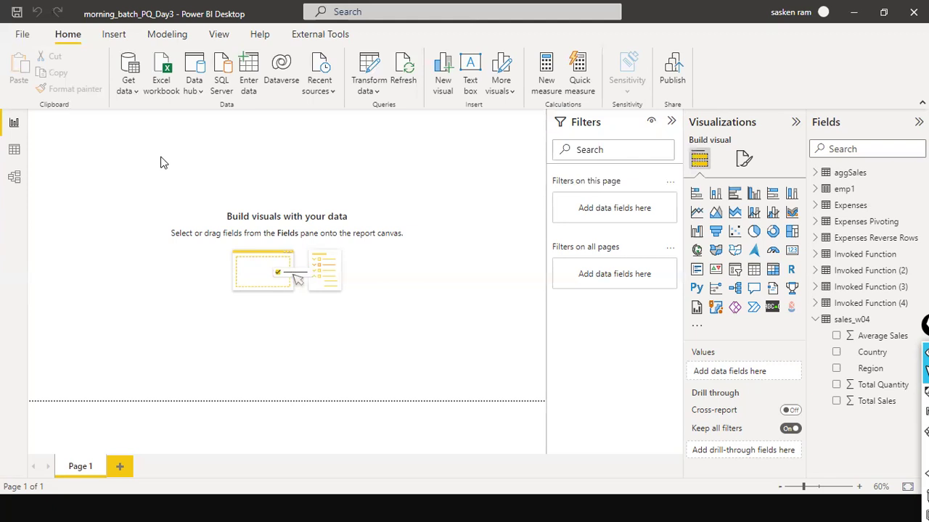
pyautogui.click(14, 149)
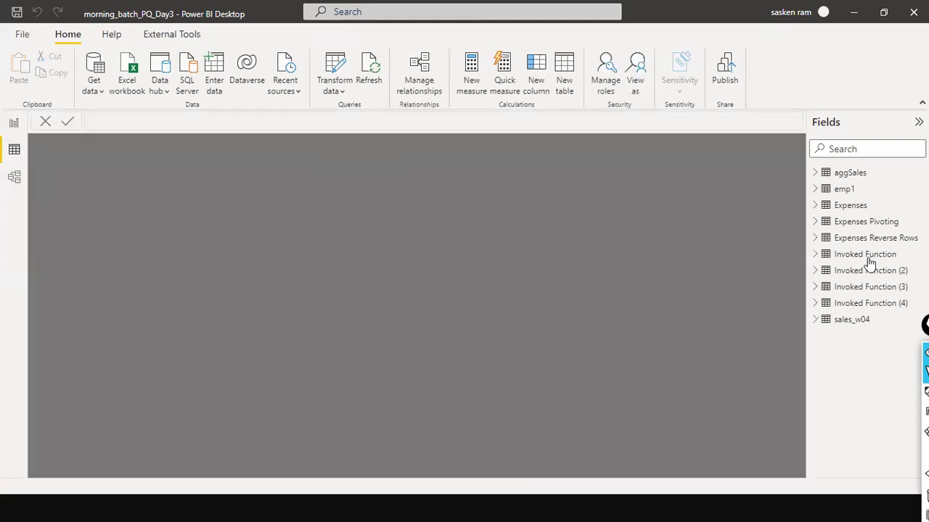
# Step: Display the Expenses table, then the aggSales table grid in Data view
pyautogui.click(849, 210)
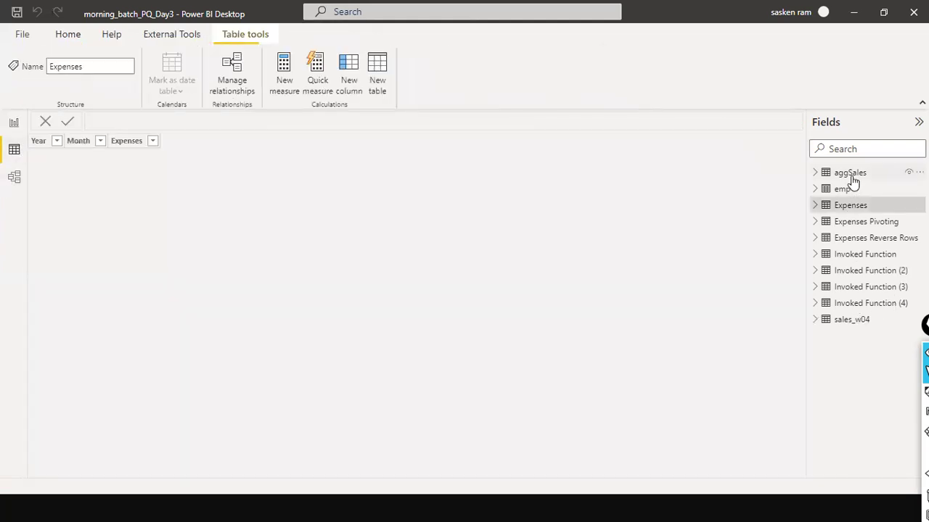
pyautogui.click(850, 174)
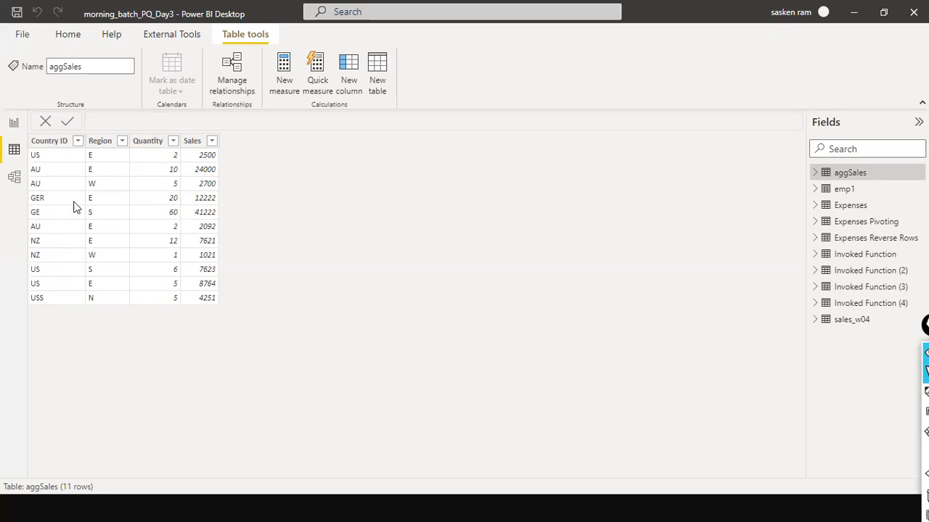
# Step: Open Power Query Editor, refresh the outdated preview, and select the aggSales query
pyautogui.click(71, 37)
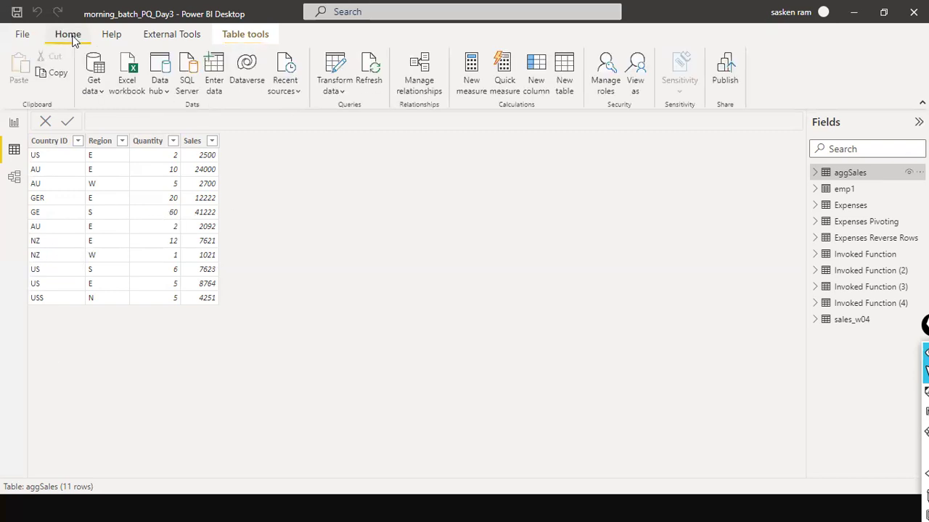
pyautogui.click(335, 91)
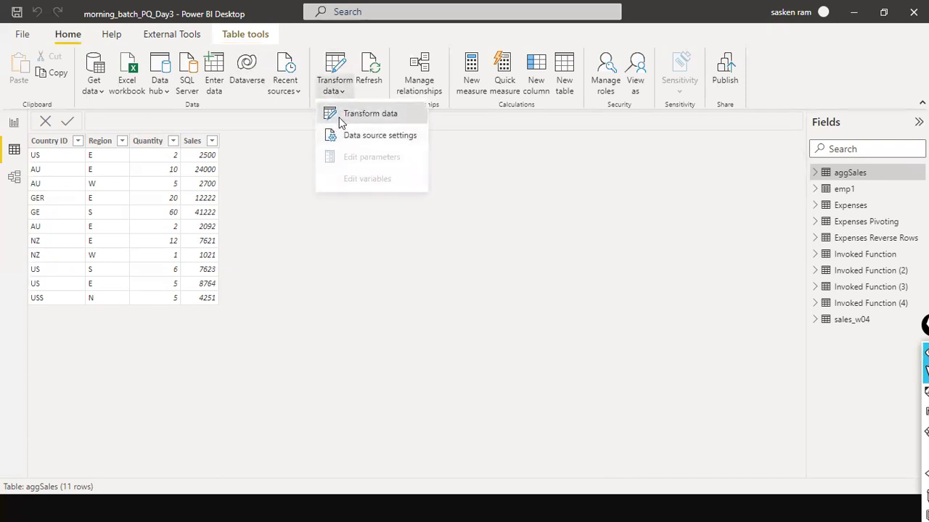
pyautogui.click(362, 114)
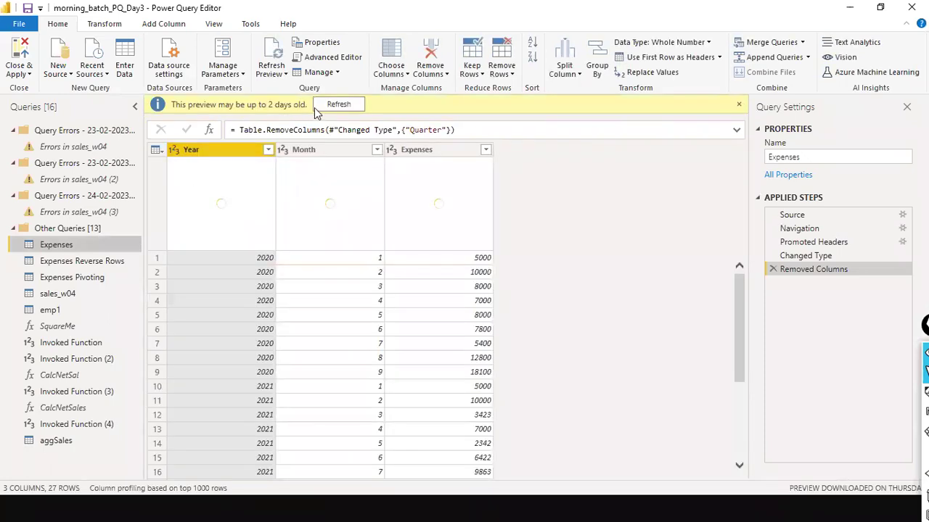
pyautogui.click(318, 109)
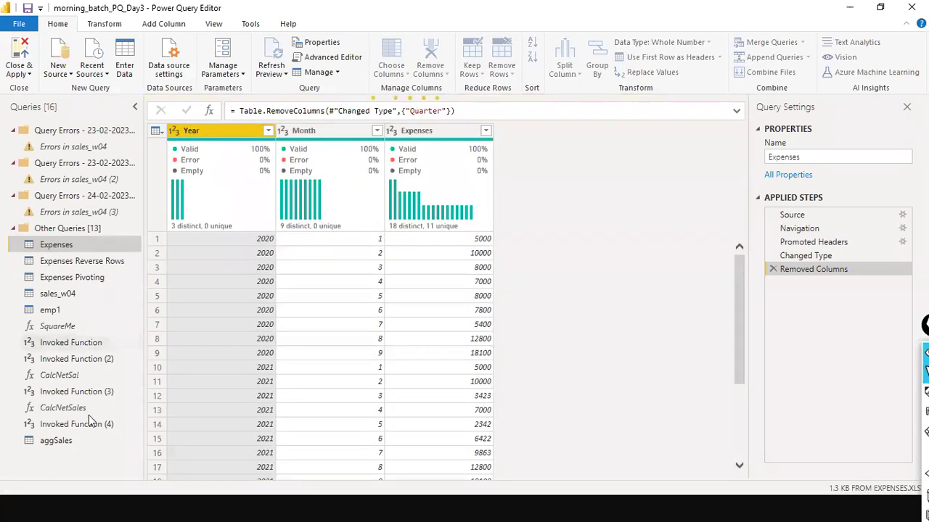
pyautogui.click(55, 442)
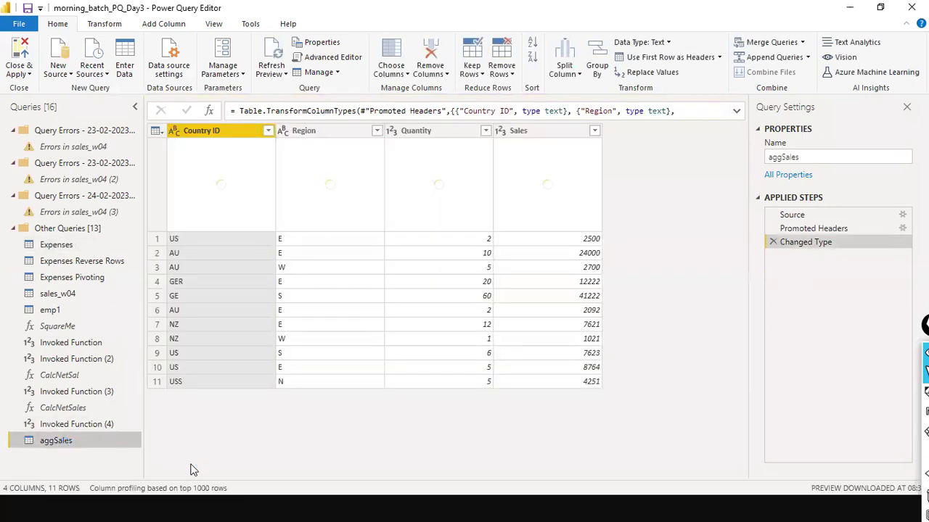
# Step: Use Replace Values on the Country ID column to change GER to GE
pyautogui.rightClick(243, 135)
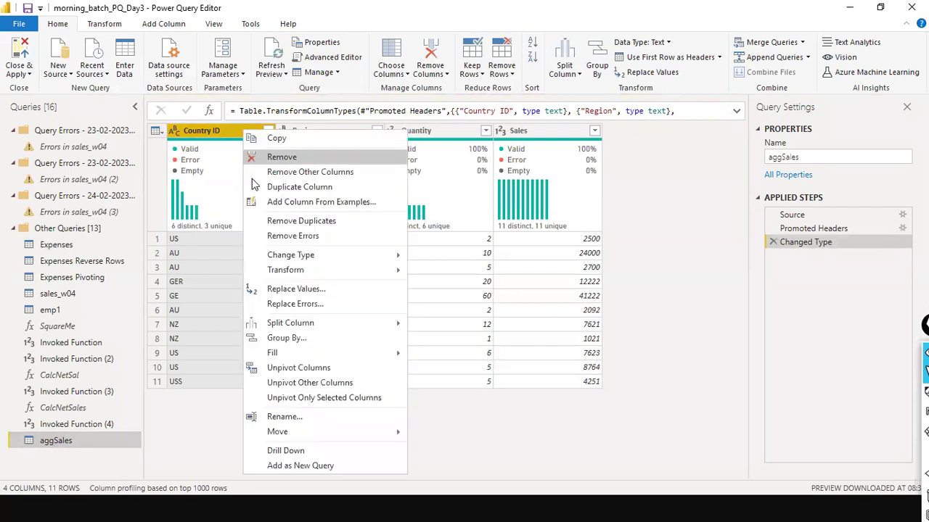
pyautogui.click(289, 291)
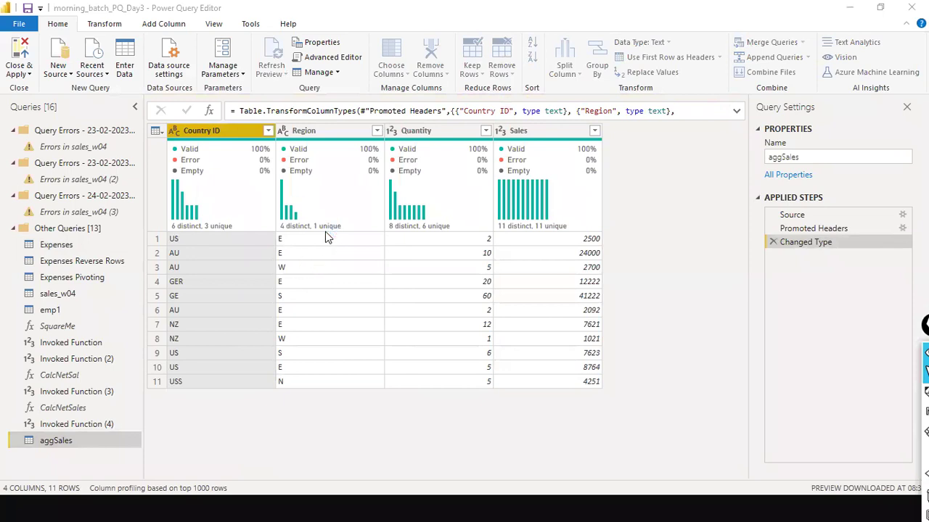
pyautogui.write('USS')
pyautogui.press('Tab')
pyautogui.press('Tab')
pyautogui.write('US')
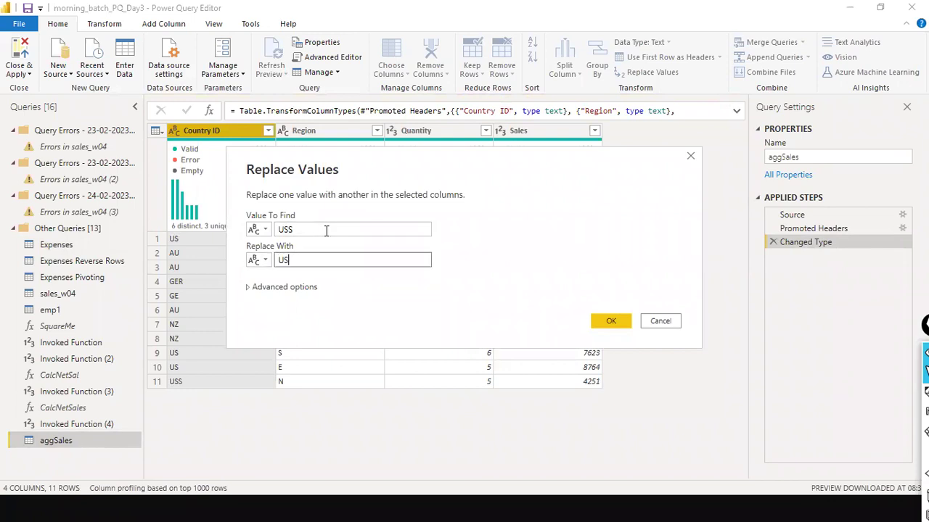
pyautogui.doubleClick(325, 230)
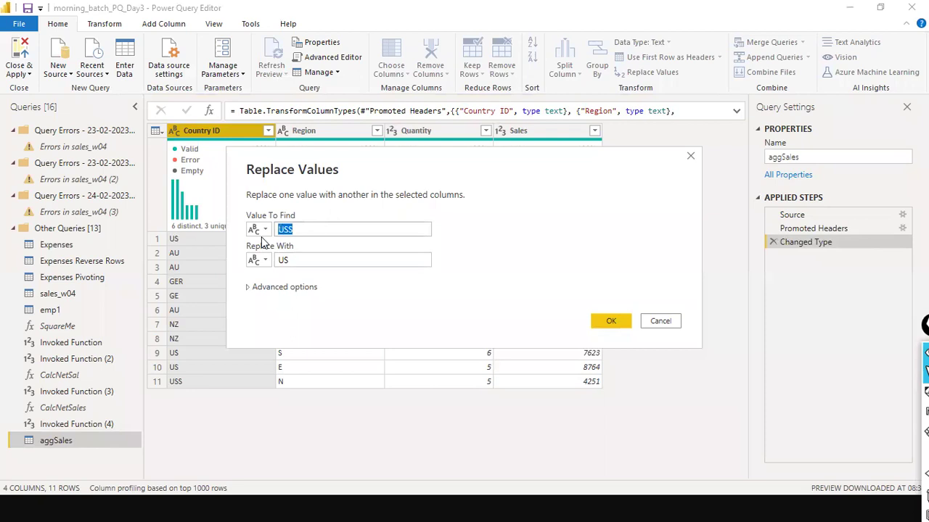
pyautogui.write('GER')
pyautogui.press('Tab')
pyautogui.press('Tab')
pyautogui.press('Tab')
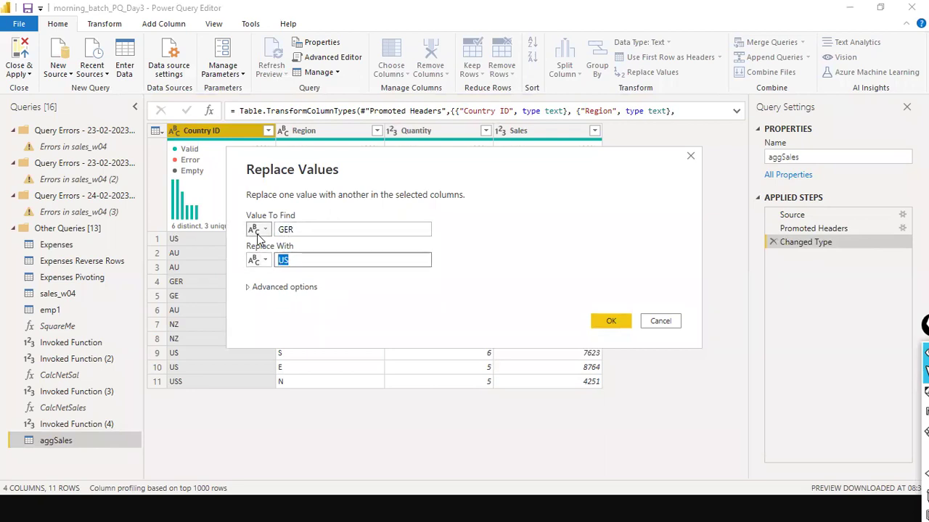
pyautogui.write('GE')
pyautogui.click(605, 324)
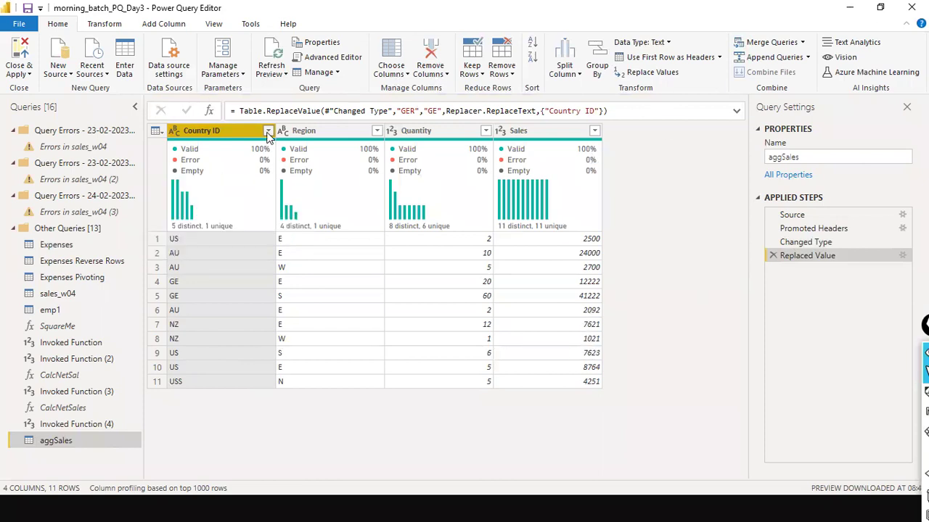
pyautogui.click(267, 130)
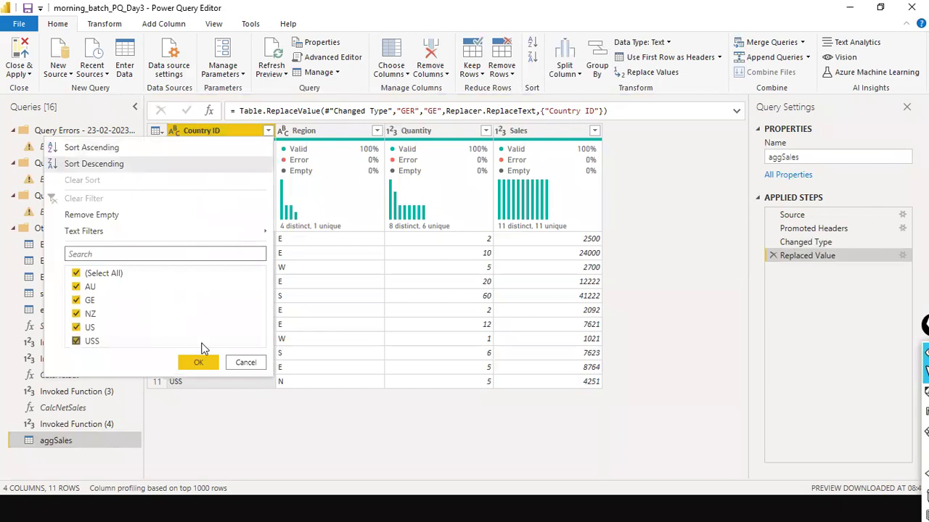
pyautogui.click(245, 363)
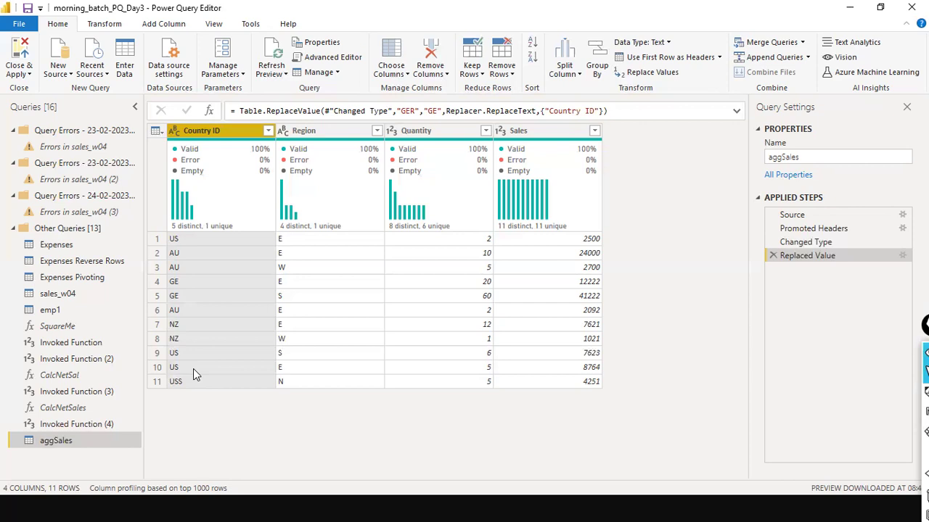
pyautogui.hotkey('ctrl', 'shift', '3')
pyautogui.moveTo(642, 259)
pyautogui.mouseDown()
pyautogui.moveTo(668, 277)
pyautogui.moveTo(730, 255)
pyautogui.moveTo(735, 270)
pyautogui.mouseUp()
pyautogui.moveTo(662, 292)
pyautogui.mouseDown()
pyautogui.moveTo(737, 285)
pyautogui.moveTo(729, 290)
pyautogui.moveTo(746, 298)
pyautogui.moveTo(759, 286)
pyautogui.moveTo(729, 316)
pyautogui.mouseUp()
pyautogui.moveTo(732, 218)
pyautogui.mouseDown()
pyautogui.moveTo(725, 313)
pyautogui.moveTo(755, 217)
pyautogui.mouseUp()
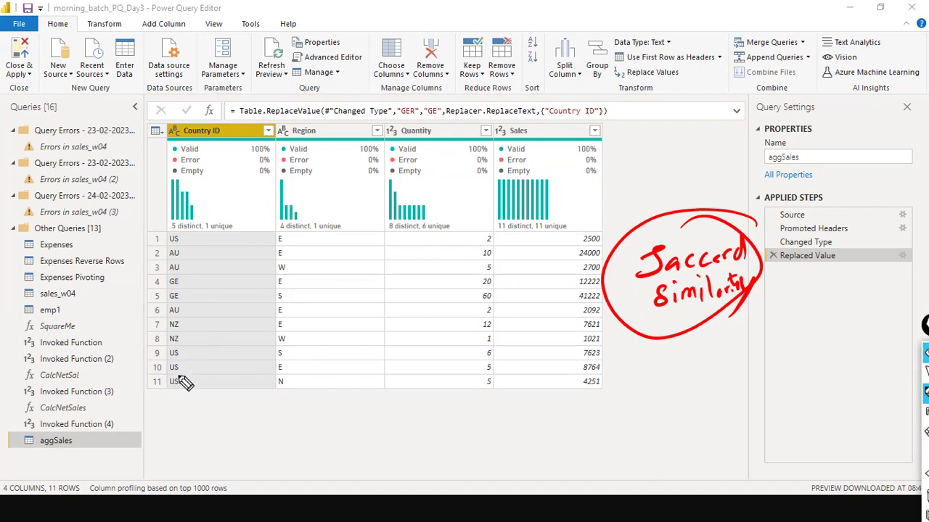
pyautogui.moveTo(187, 399)
pyautogui.mouseDown()
pyautogui.moveTo(190, 357)
pyautogui.moveTo(173, 351)
pyautogui.moveTo(184, 400)
pyautogui.mouseUp()
pyautogui.moveTo(187, 231); pyautogui.dragTo(171, 242)
pyautogui.moveTo(159, 400)
pyautogui.mouseDown()
pyautogui.moveTo(173, 380)
pyautogui.moveTo(175, 390)
pyautogui.mouseUp()
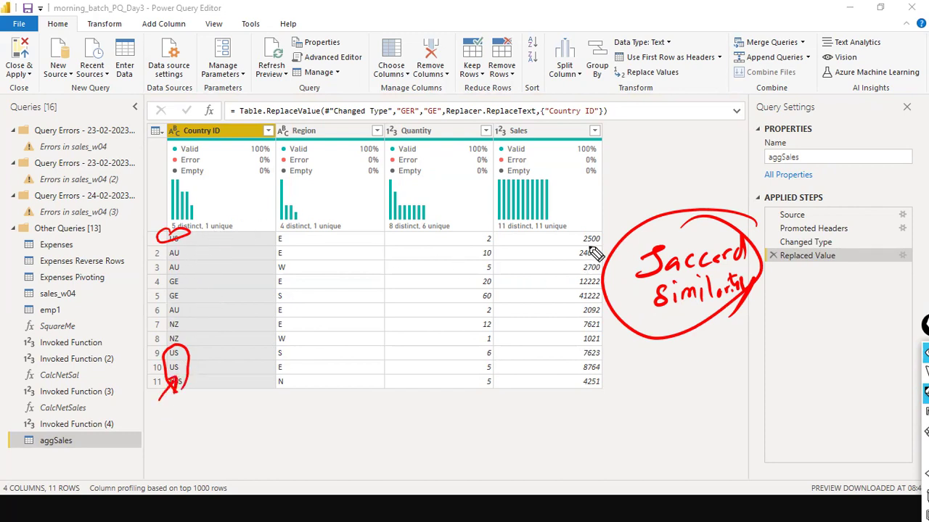
pyautogui.moveTo(612, 362)
pyautogui.mouseDown()
pyautogui.moveTo(562, 379)
pyautogui.moveTo(616, 347)
pyautogui.mouseUp()
pyautogui.moveTo(607, 222); pyautogui.dragTo(589, 219)
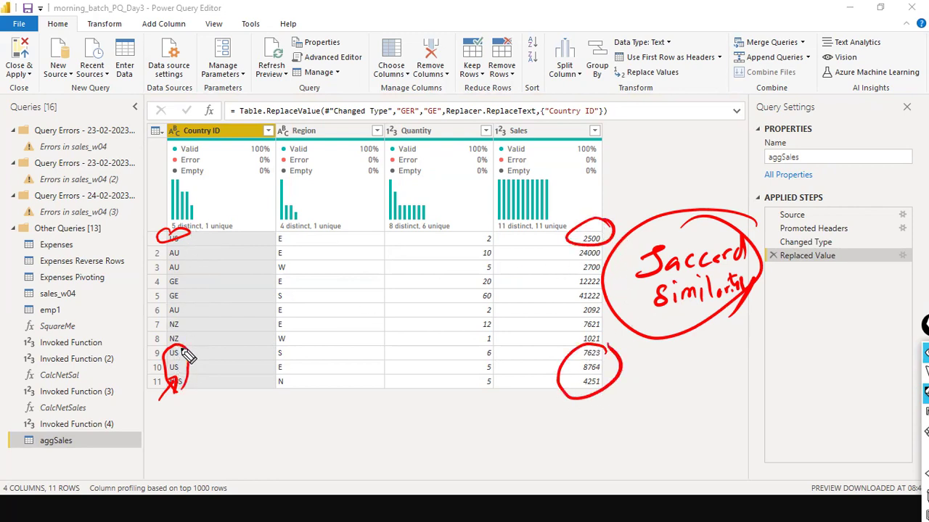
pyautogui.moveTo(175, 406)
pyautogui.mouseDown()
pyautogui.moveTo(183, 373)
pyautogui.moveTo(187, 394)
pyautogui.moveTo(242, 425)
pyautogui.moveTo(210, 448)
pyautogui.mouseUp()
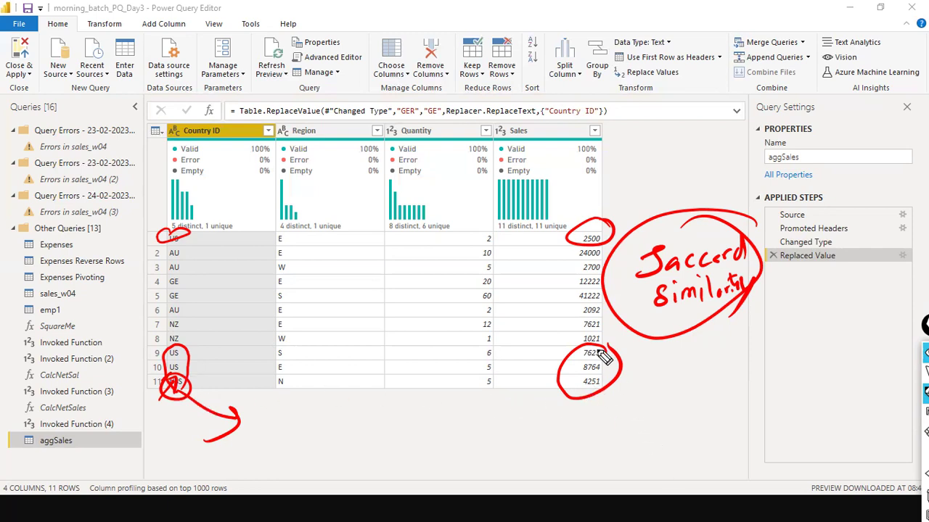
pyautogui.moveTo(603, 341); pyautogui.dragTo(610, 350)
pyautogui.moveTo(606, 227); pyautogui.dragTo(614, 236)
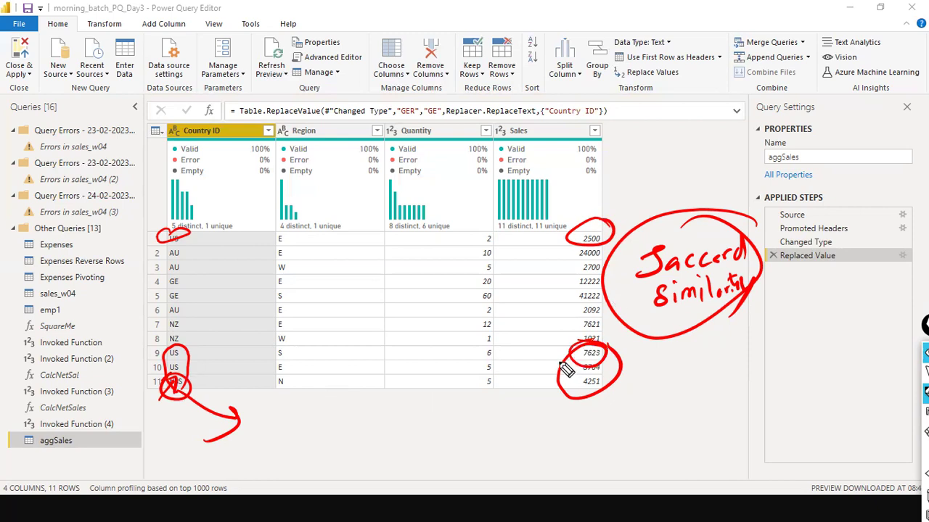
pyautogui.moveTo(682, 311); pyautogui.dragTo(668, 338)
pyautogui.moveTo(634, 174)
pyautogui.mouseDown()
pyautogui.moveTo(655, 142)
pyautogui.moveTo(682, 178)
pyautogui.moveTo(707, 169)
pyautogui.moveTo(698, 176)
pyautogui.mouseUp()
pyautogui.moveTo(653, 194); pyautogui.dragTo(692, 192)
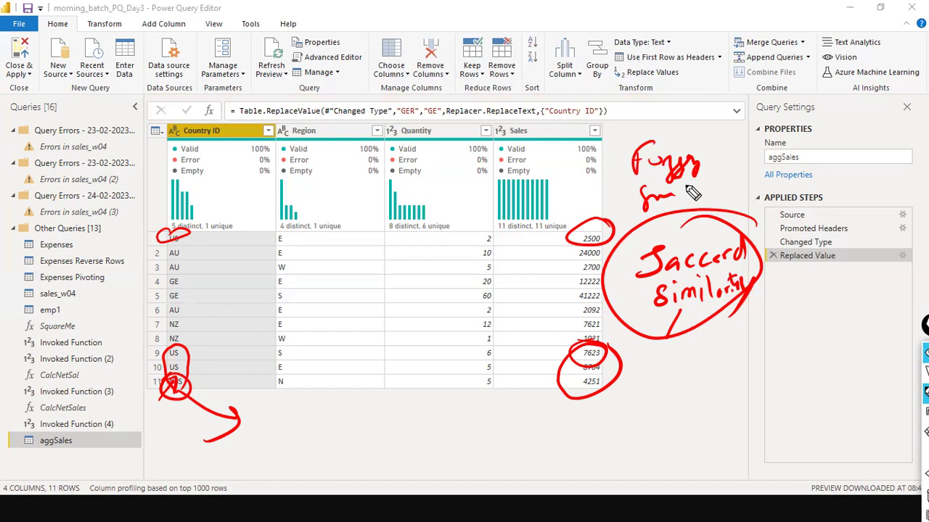
pyautogui.hotkey('ctrl', 'shift', '7')
pyautogui.hotkey('ctrl', 'shift', '2')
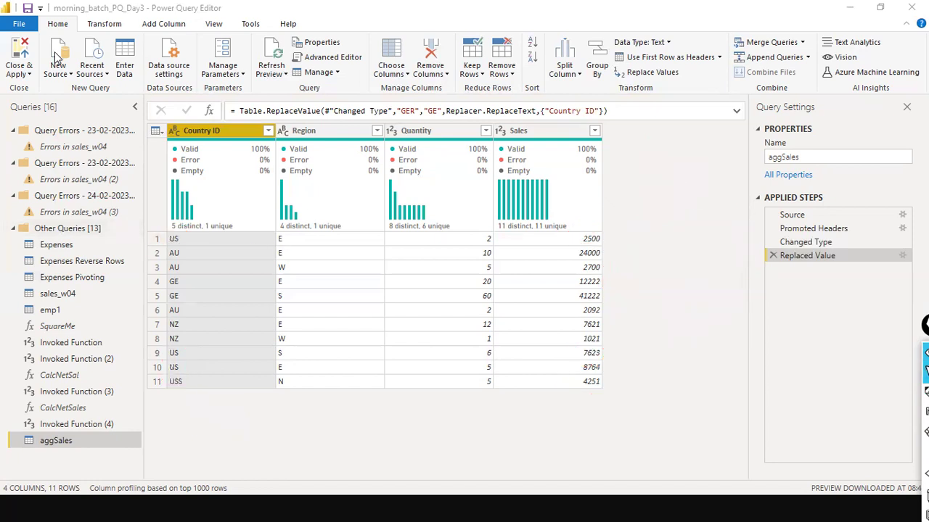
# Step: Close & Apply the query changes and switch to the Report view
pyautogui.click(19, 23)
pyautogui.click(343, 184)
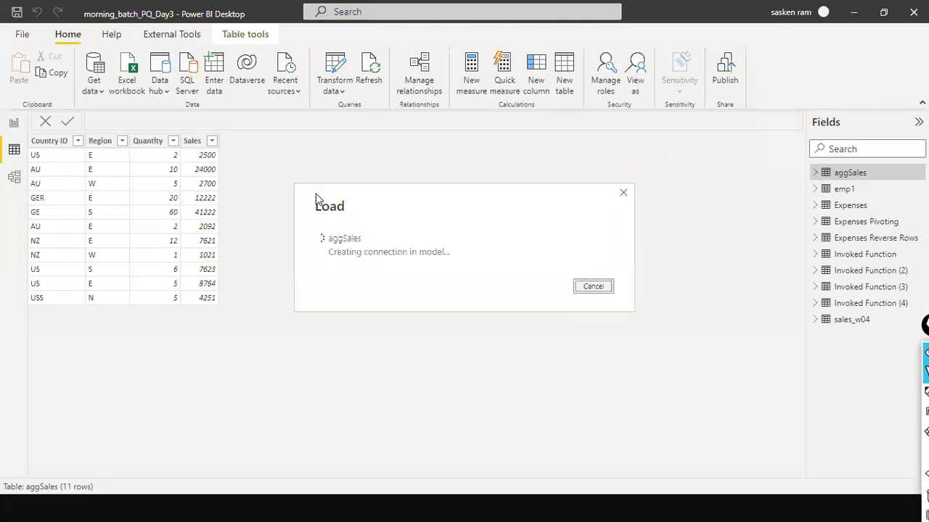
pyautogui.click(14, 122)
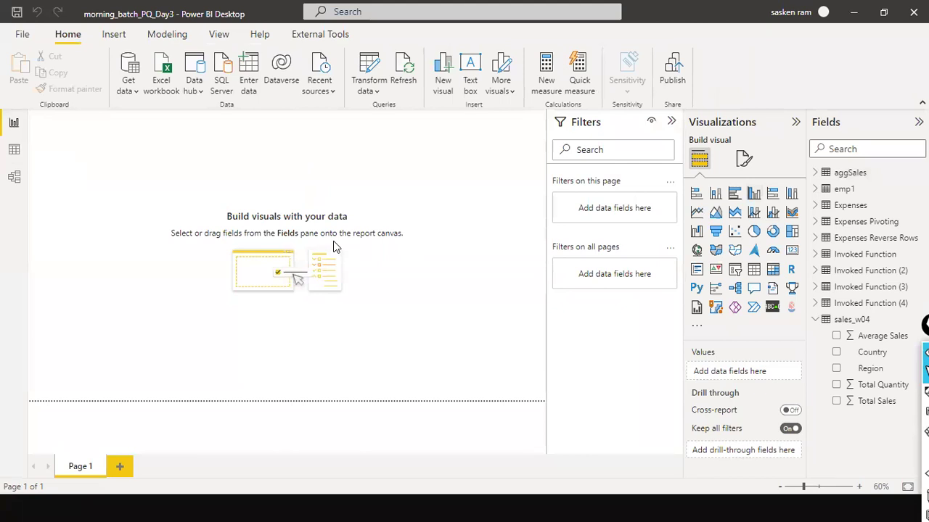
# Step: Build a column chart of aggSales Sum of Sales split by Country ID
pyautogui.moveTo(155, 204); pyautogui.dragTo(264, 294)
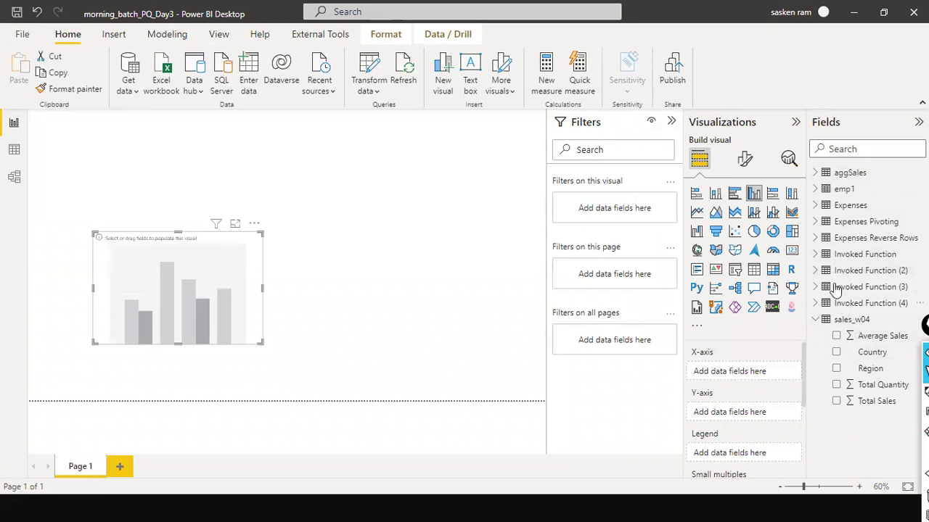
pyautogui.click(815, 189)
pyautogui.click(816, 189)
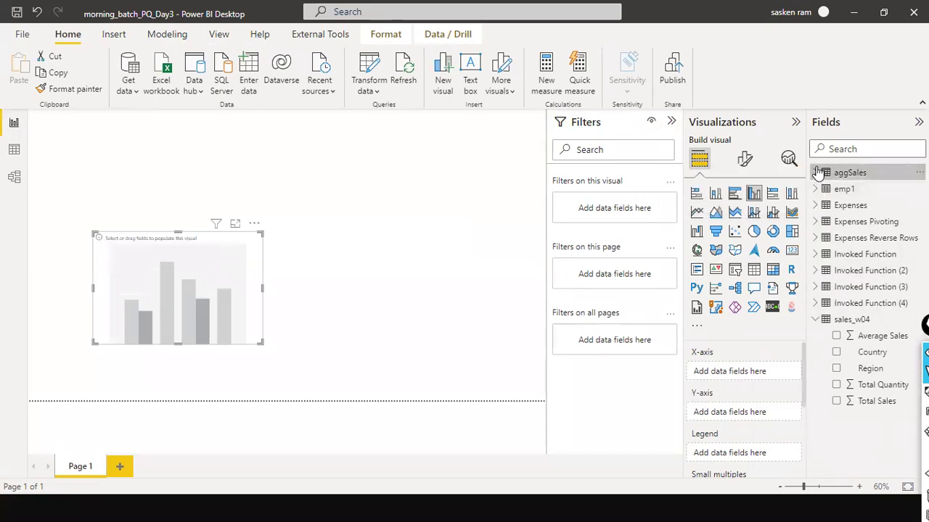
pyautogui.click(816, 173)
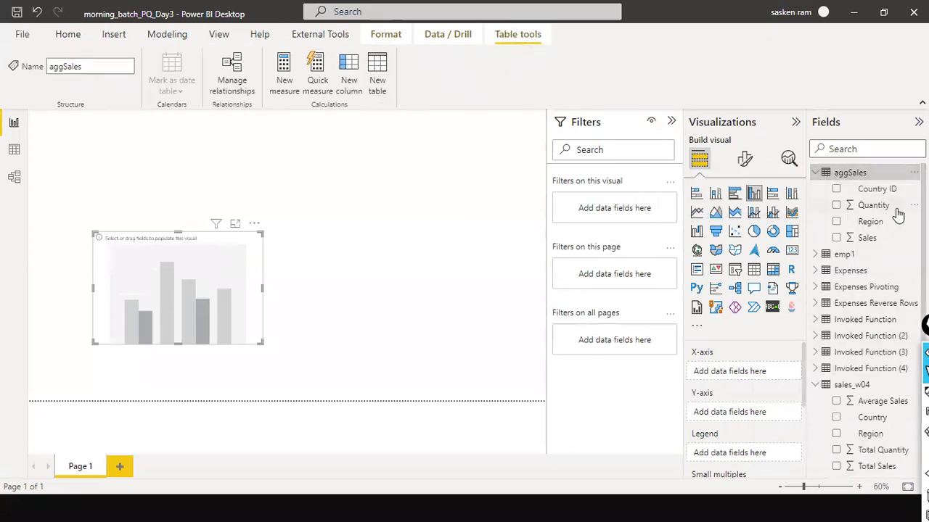
pyautogui.moveTo(870, 193); pyautogui.dragTo(377, 329)
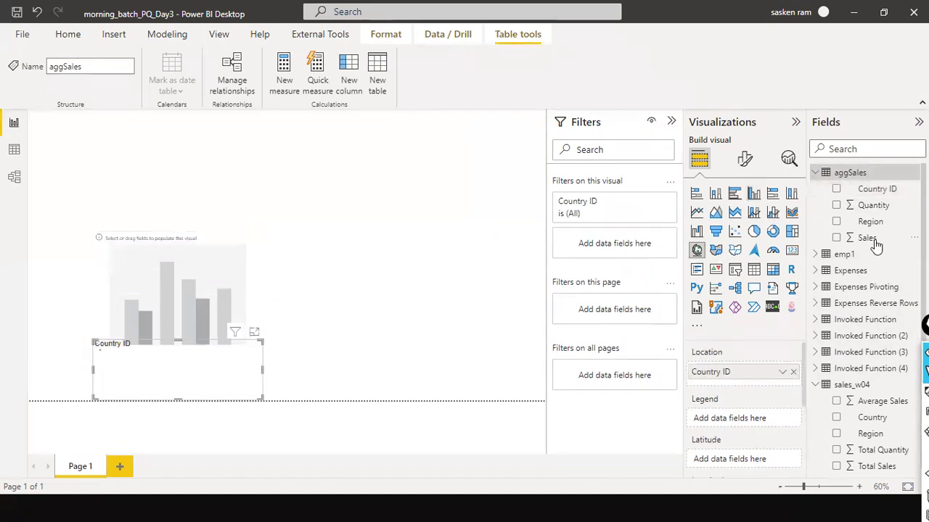
pyautogui.moveTo(873, 242); pyautogui.dragTo(249, 341)
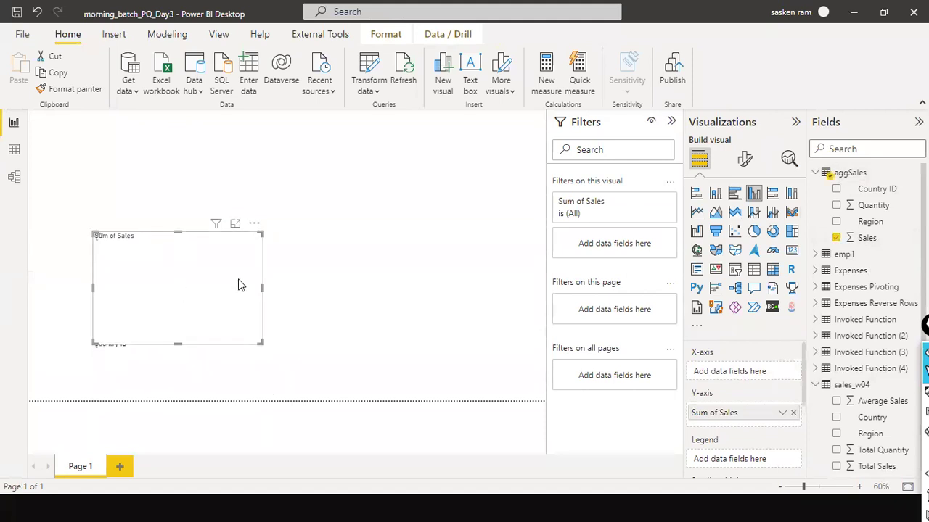
pyautogui.moveTo(874, 194); pyautogui.dragTo(223, 301)
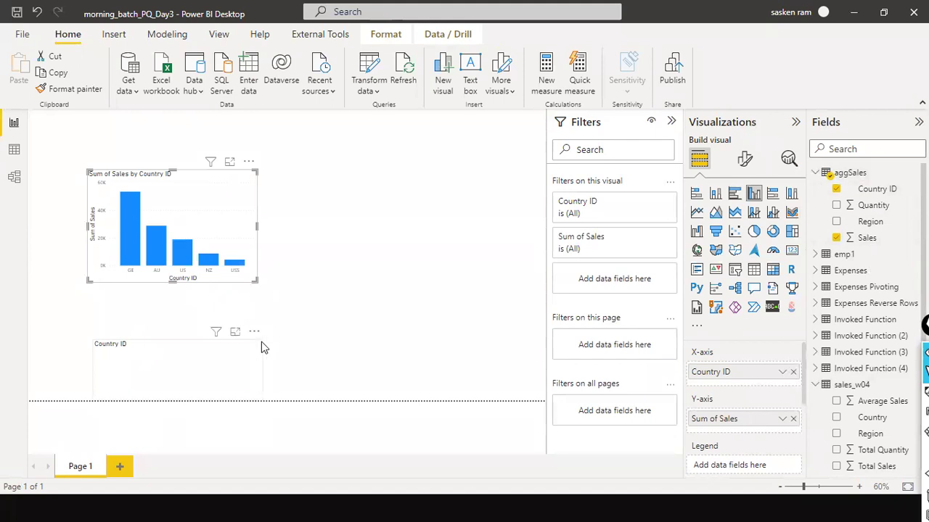
# Step: Remove the stray Country ID visual, then move and widen the Sales chart
pyautogui.click(254, 335)
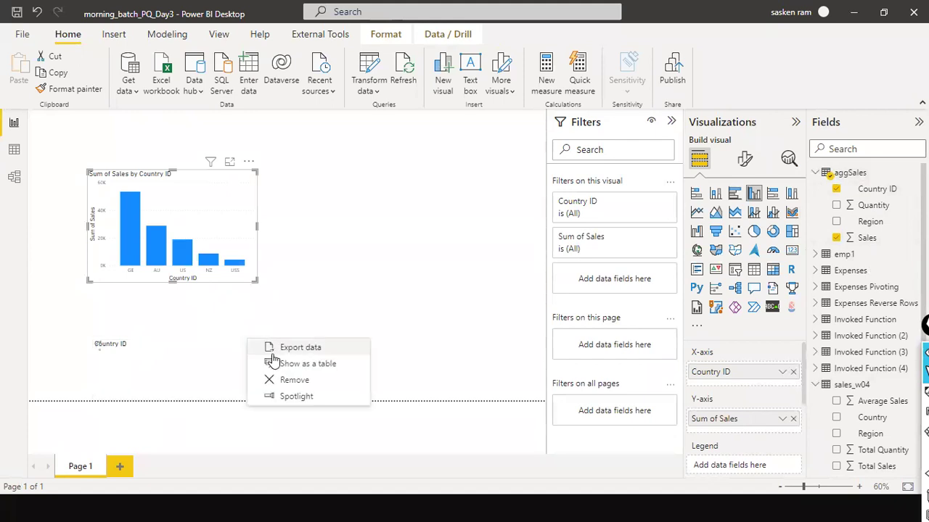
pyautogui.click(286, 380)
pyautogui.moveTo(251, 268); pyautogui.dragTo(490, 328)
pyautogui.moveTo(398, 286); pyautogui.dragTo(295, 288)
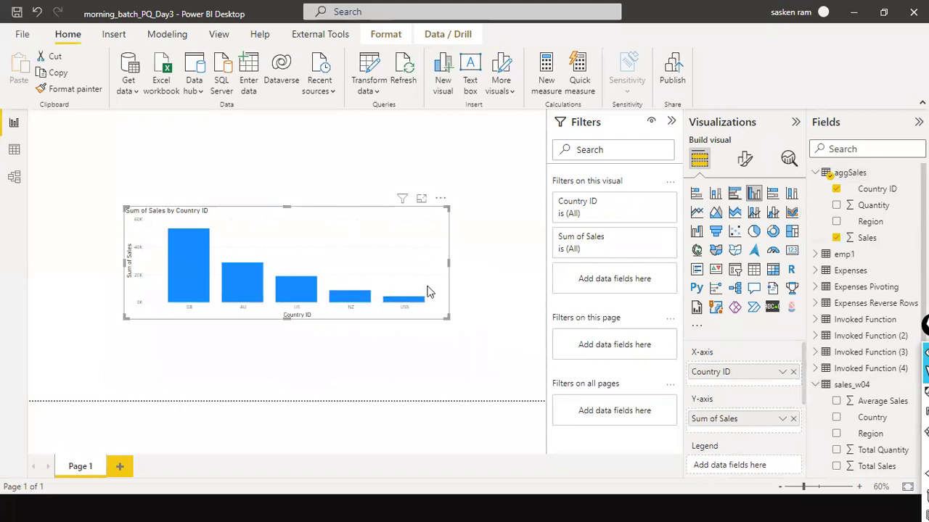
pyautogui.moveTo(425, 306)
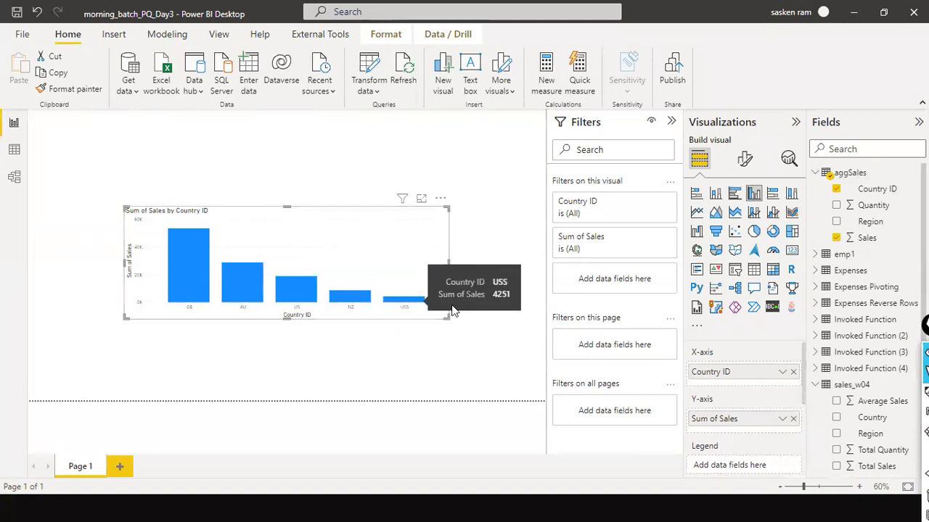
pyautogui.click(477, 249)
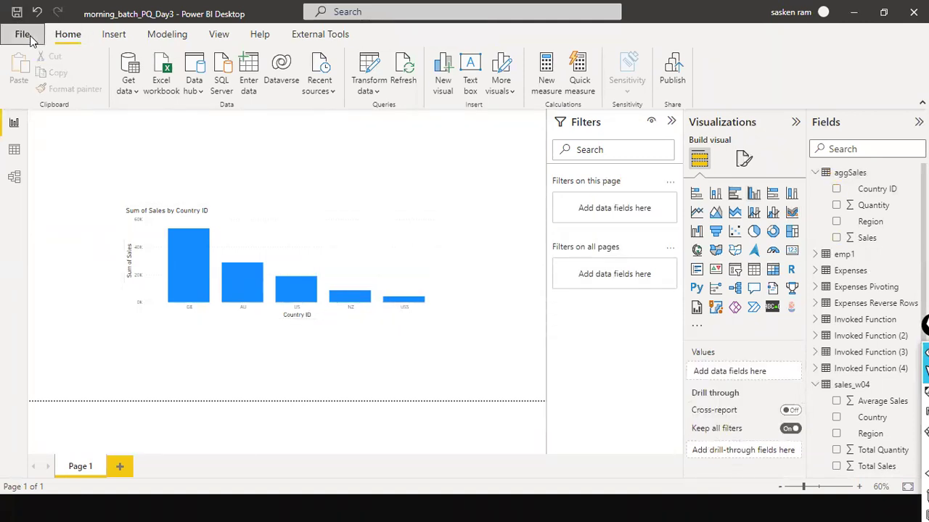
# Step: Save the report as morning_batch_Groupby_PQ_Day4.pbix by inserting 'Groupby_' into the name
pyautogui.click(22, 34)
pyautogui.click(40, 124)
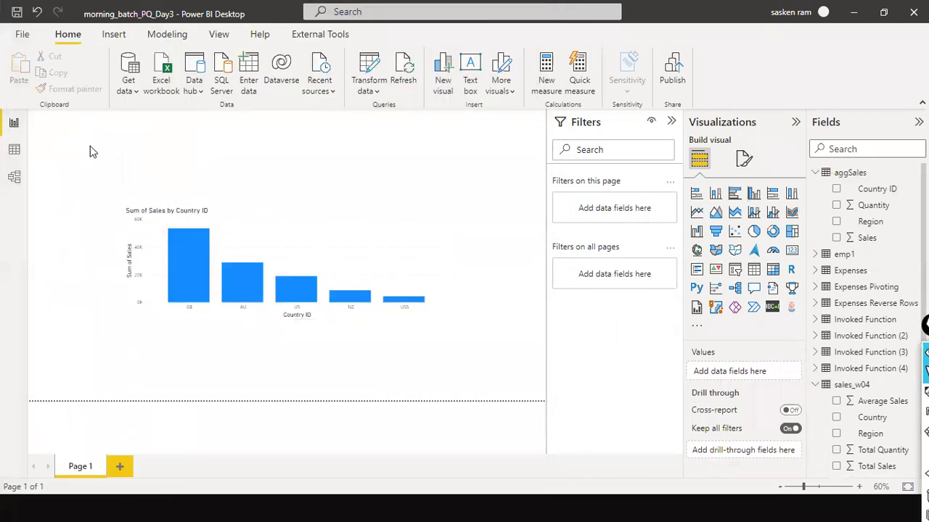
pyautogui.click(187, 225)
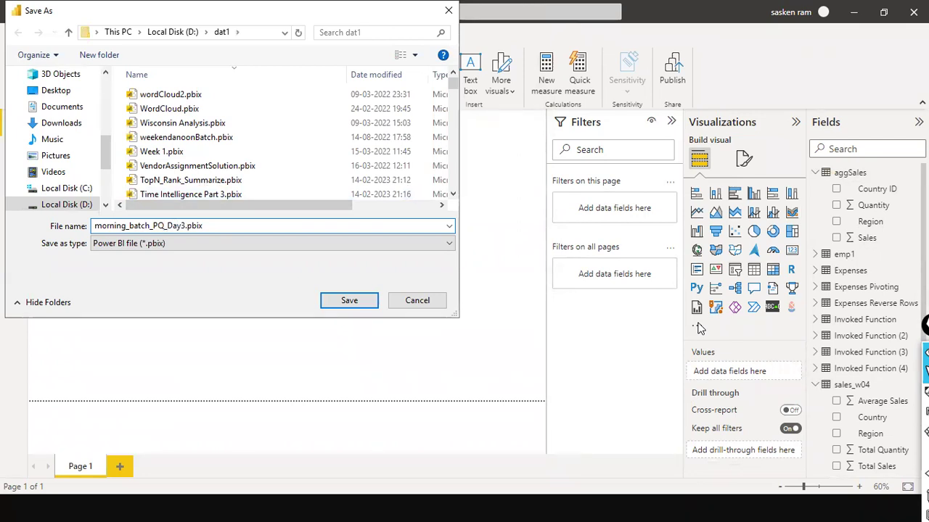
pyautogui.write('Groupby')
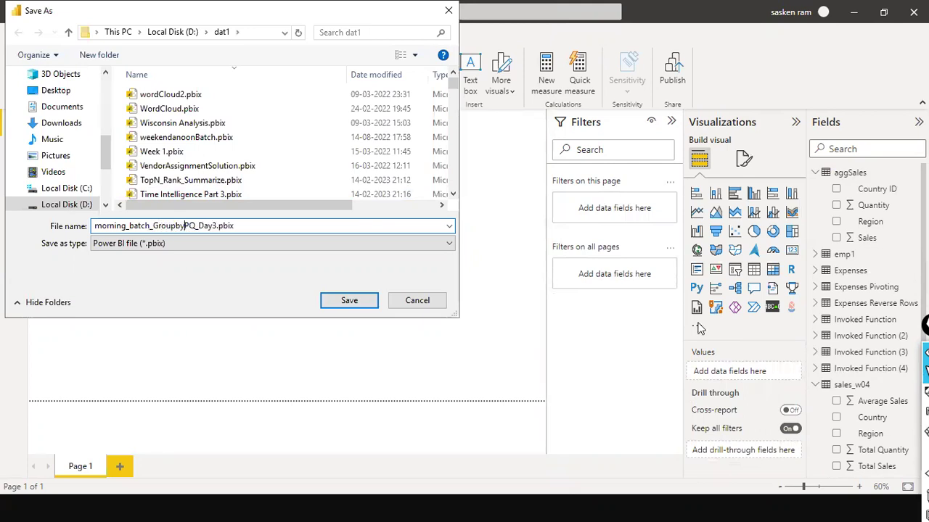
pyautogui.write('_')
pyautogui.press('Return')
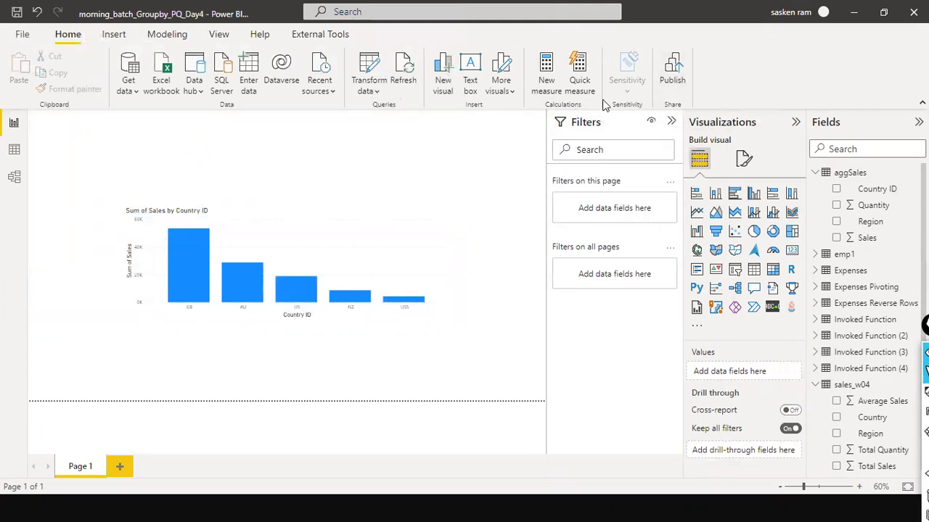
# Step: Start Publish to Power BI from the Home ribbon, then switch to the browser
pyautogui.click(673, 76)
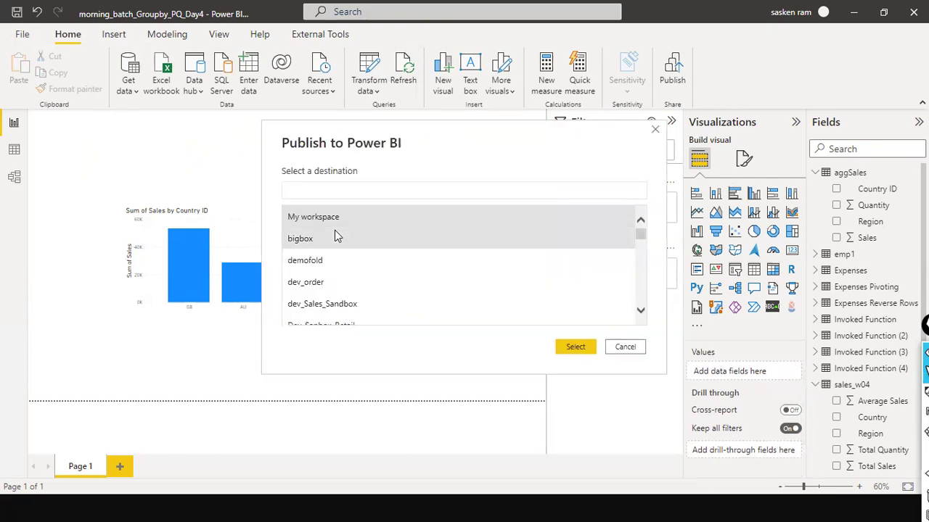
pyautogui.hotkey('alt', 'Tab')
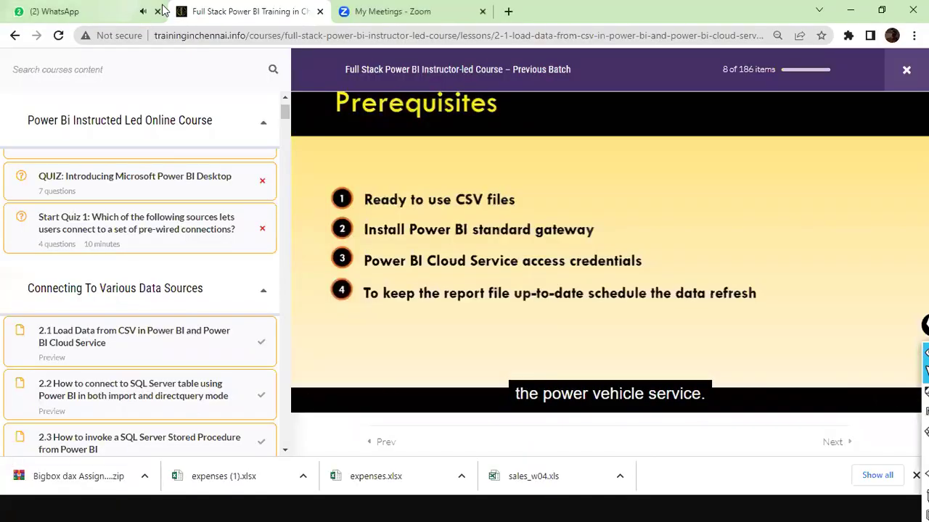
# Step: Load app.powerbi.com in a new Chrome tab
pyautogui.click(391, 11)
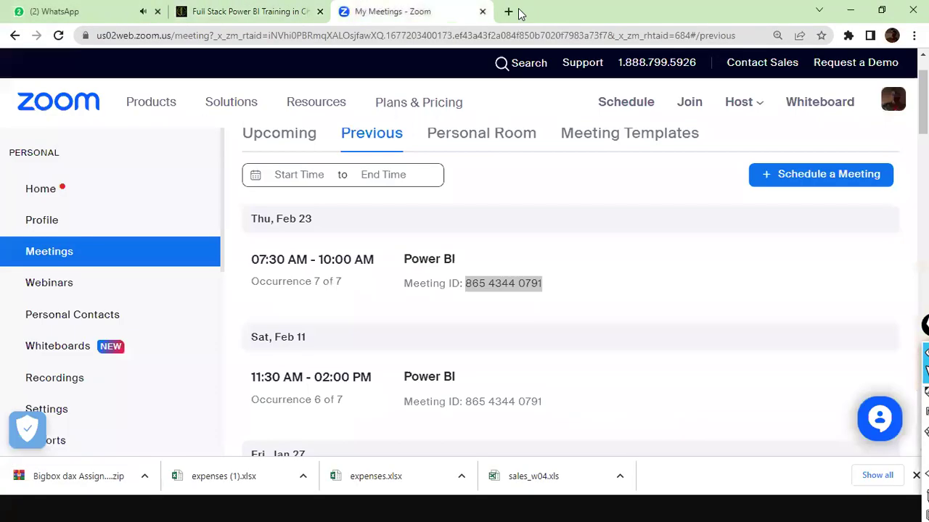
pyautogui.click(507, 10)
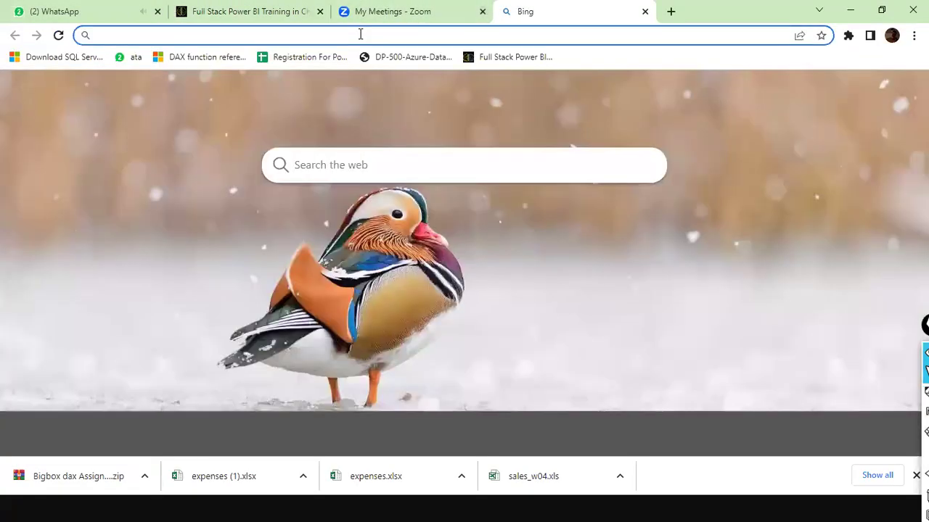
pyautogui.write('app')
pyautogui.press('Return')
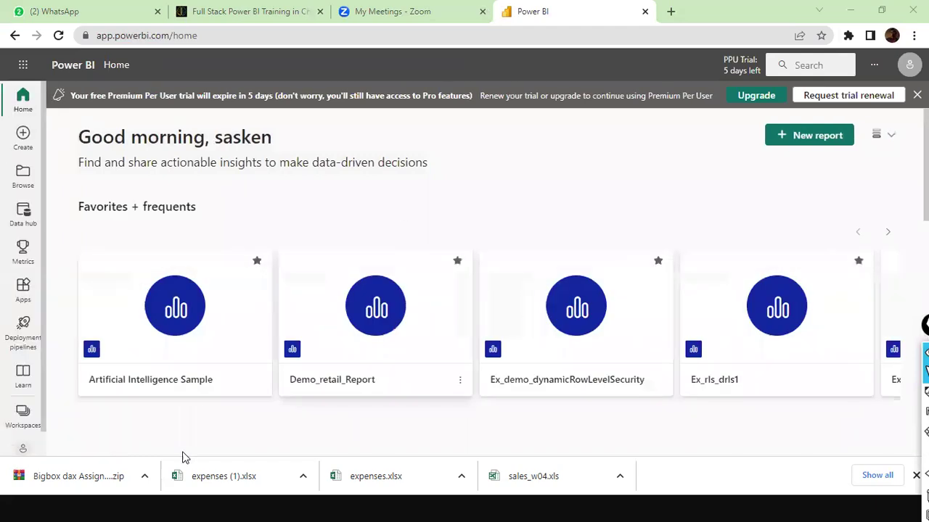
# Step: Begin creating a new workspace from the Workspaces list, then cancel it
pyautogui.click(22, 418)
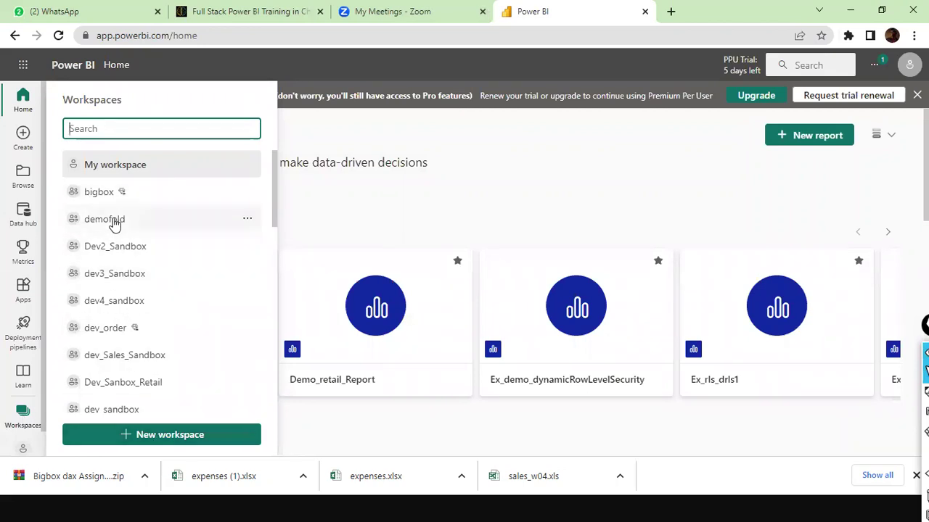
pyautogui.click(171, 443)
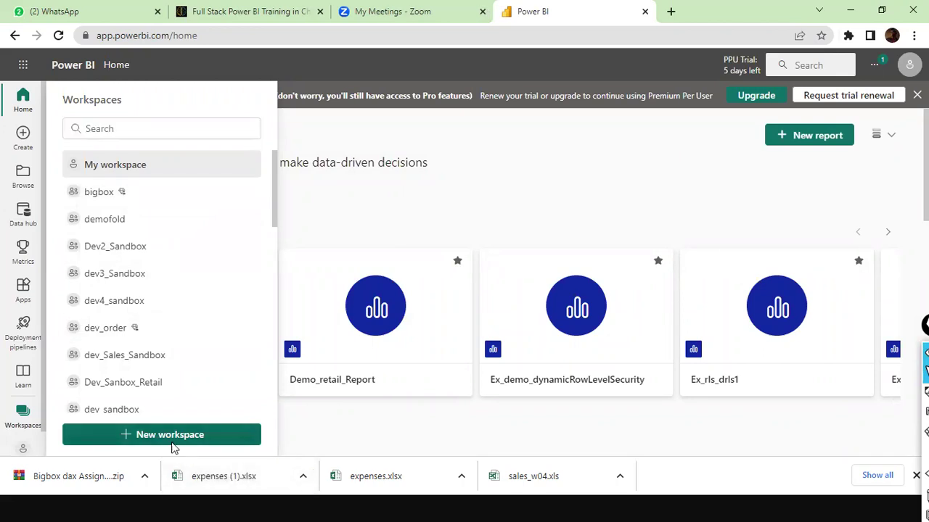
pyautogui.click(567, 283)
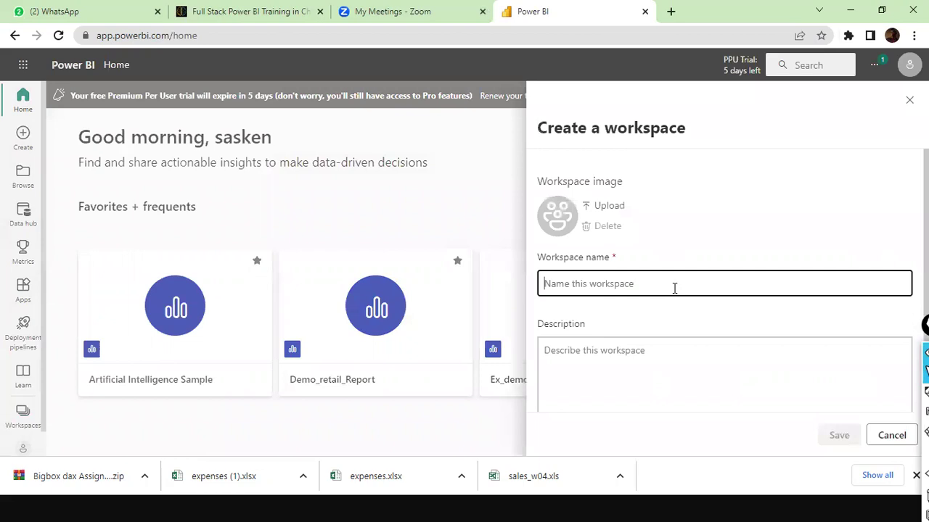
pyautogui.click(889, 435)
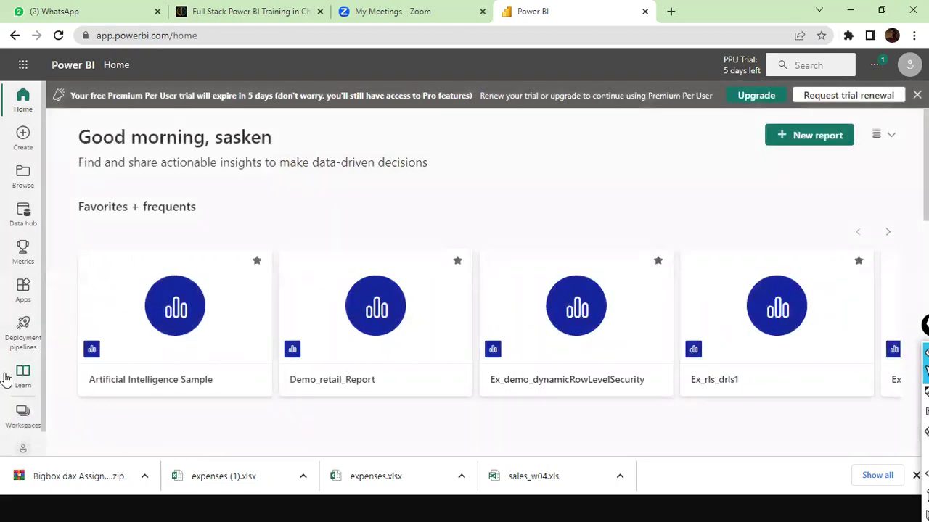
# Step: Open the Dev2_Sandbox workspace, then return to Power BI Desktop's publish dialog
pyautogui.click(22, 417)
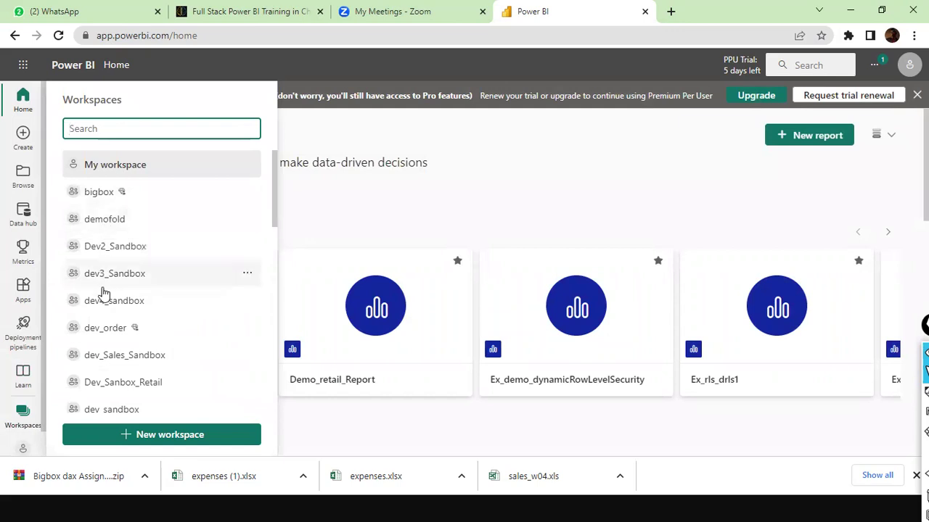
pyautogui.click(116, 247)
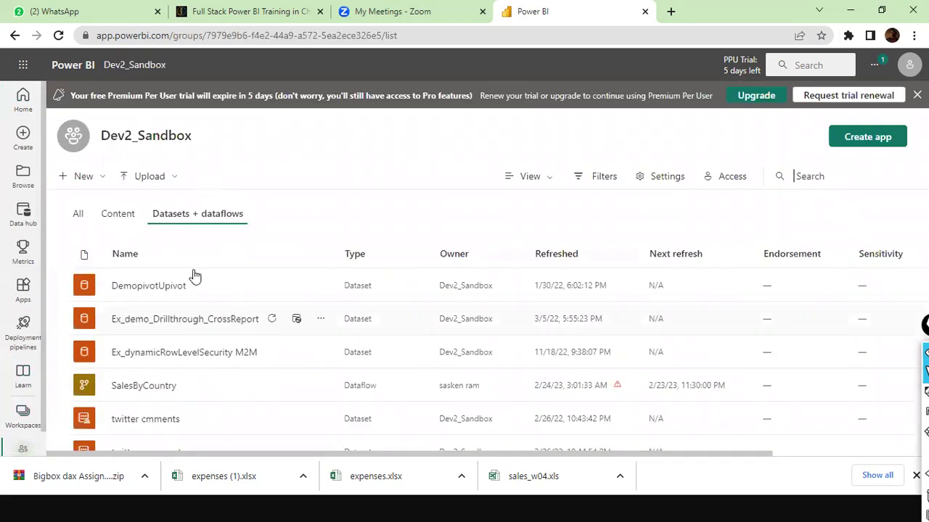
pyautogui.hotkey('alt', 'Tab')
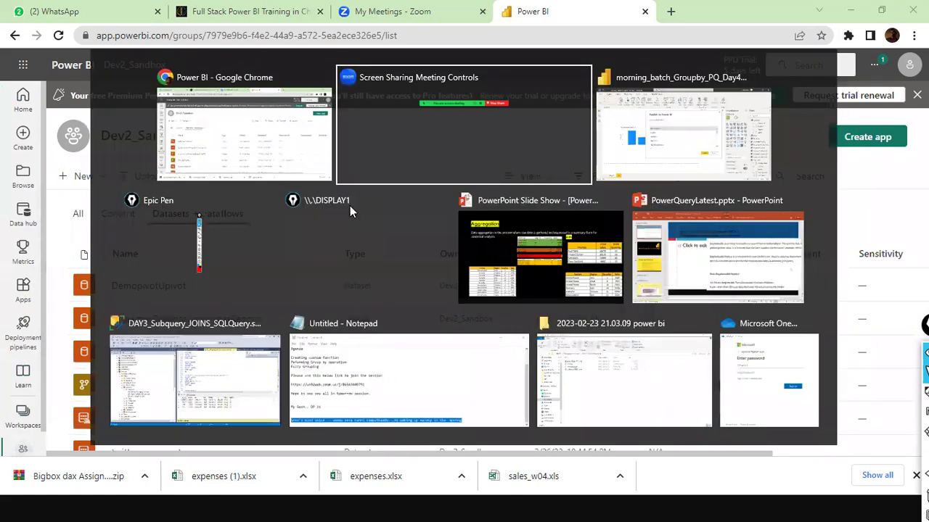
pyautogui.hotkey('alt', 'Tab')
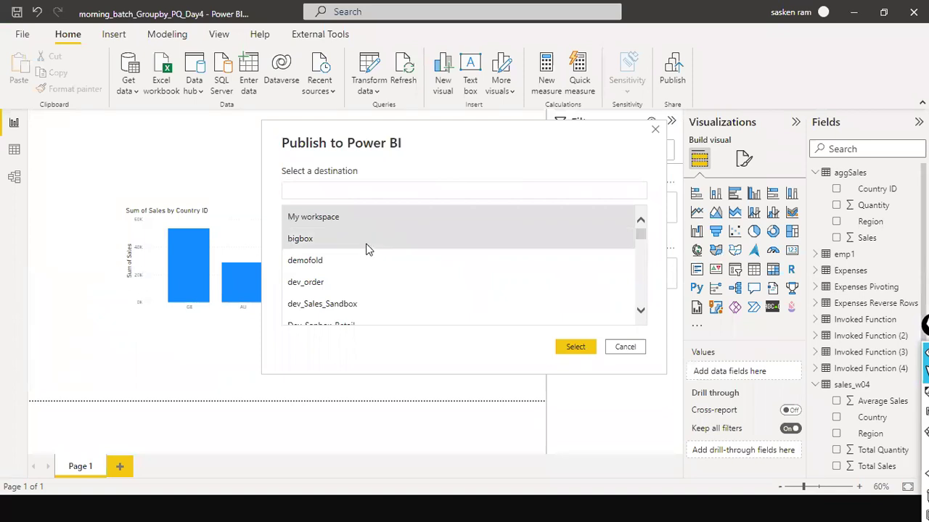
pyautogui.scroll(-1, 341, 305)
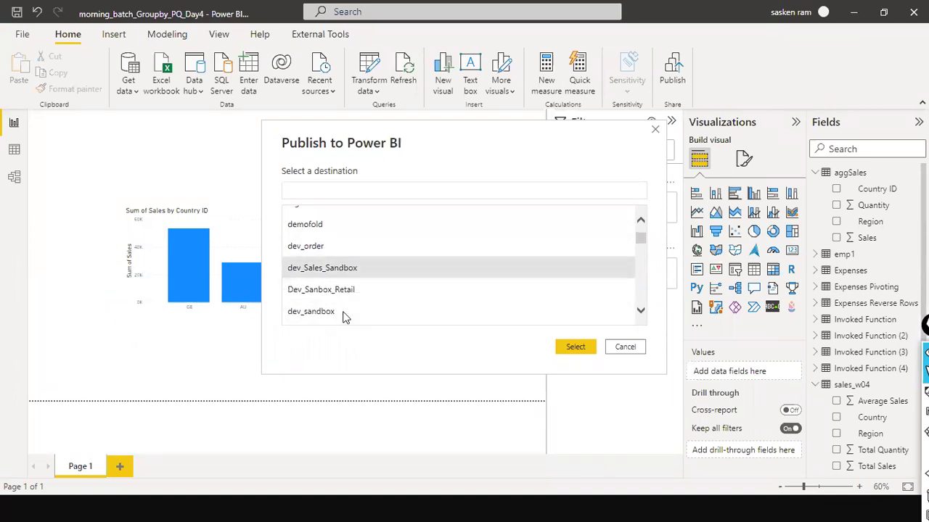
pyautogui.scroll(-3, 341, 315)
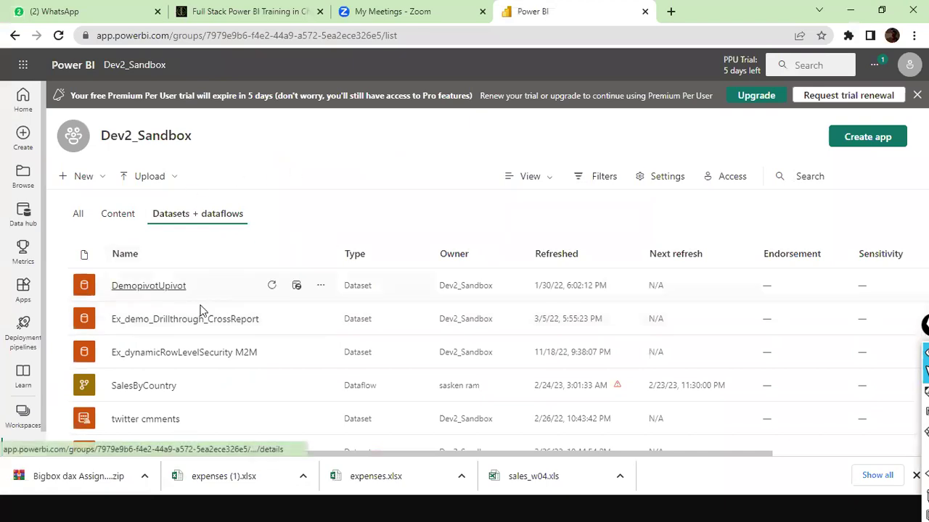
# Step: Scroll through the Workspaces flyout list, then go back to the Desktop Publish dialog
pyautogui.click(18, 417)
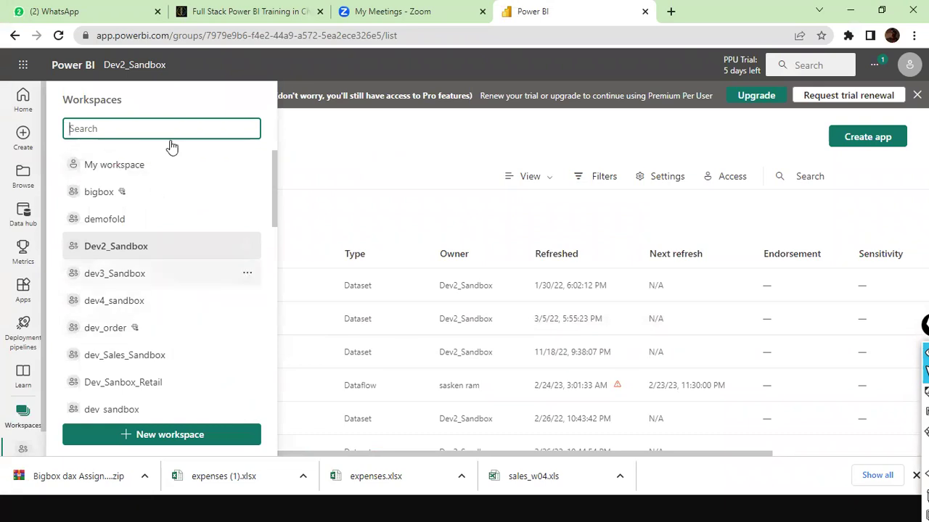
pyautogui.scroll(-3, 170, 180)
pyautogui.scroll(3, 167, 185)
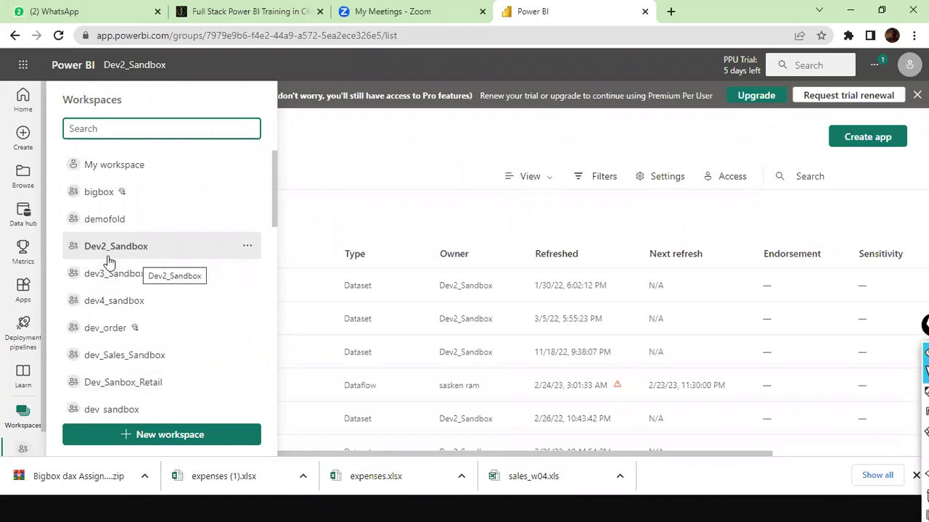
pyautogui.press('Tab')
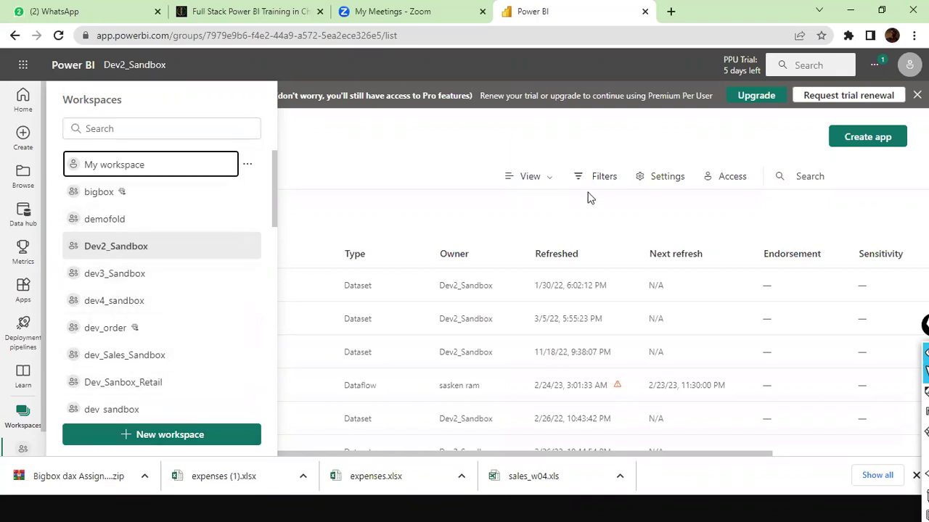
pyautogui.hotkey('alt', 'Tab')
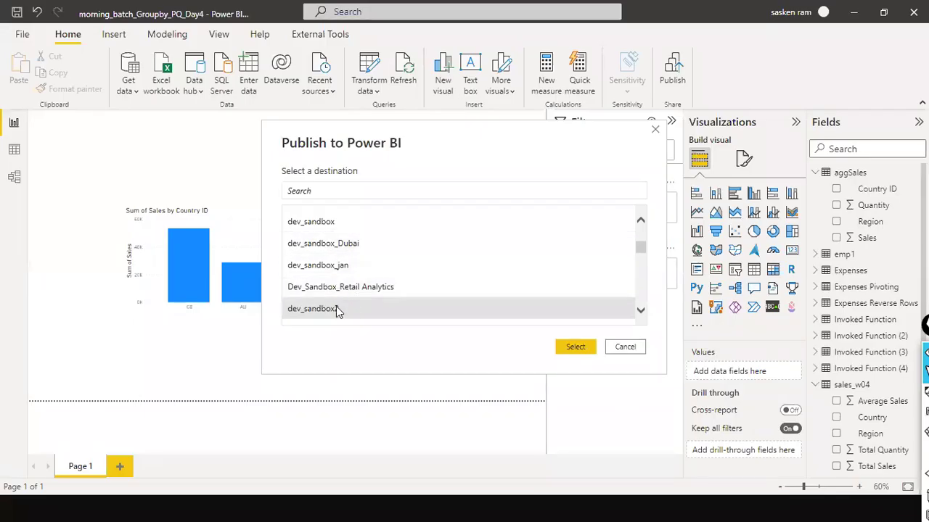
# Step: Publish the report to dev_sandbox2, then view the Dev2_Sandbox datasets in the browser
pyautogui.doubleClick(338, 309)
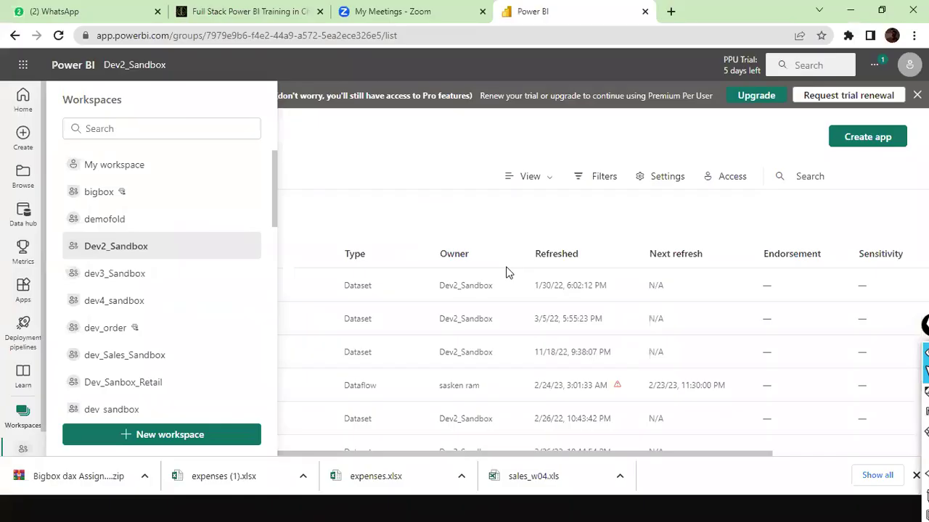
pyautogui.click(138, 250)
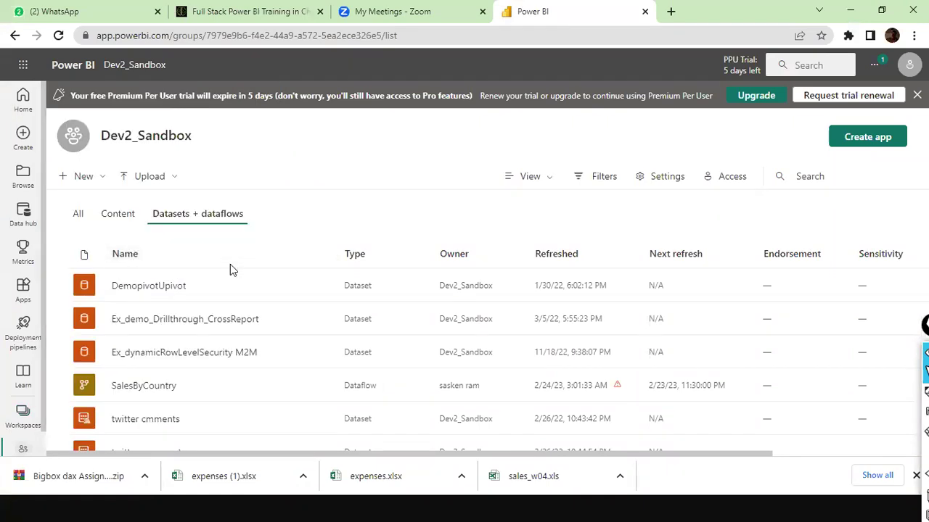
pyautogui.hotkey('alt', 'Tab')
pyautogui.click(398, 137)
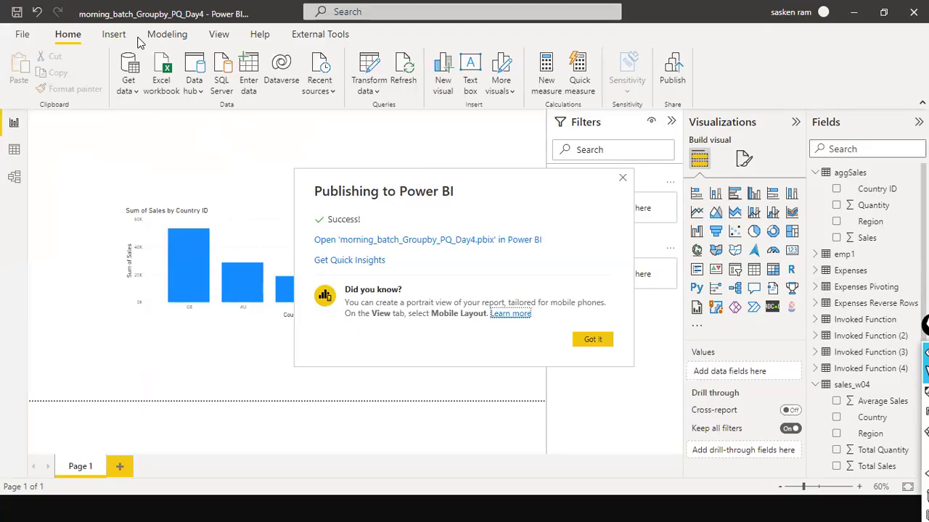
pyautogui.hotkey('alt', 'Tab')
pyautogui.scroll(-1, 259, 299)
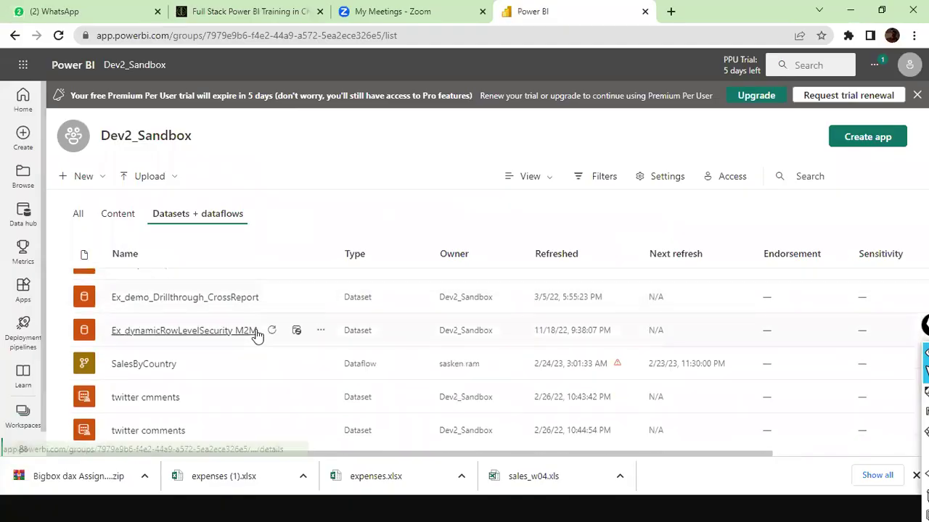
# Step: Show all item types in the workspace and reload the page to refresh its contents
pyautogui.scroll(1, 256, 333)
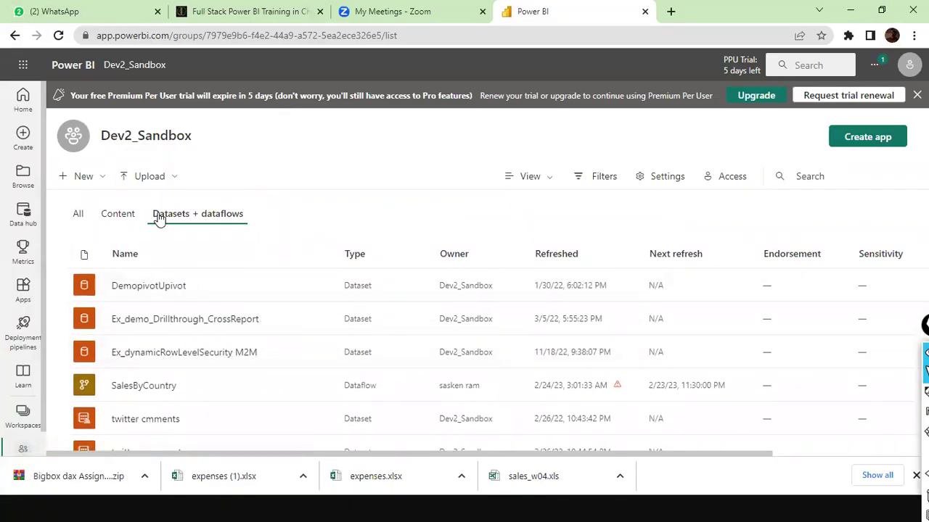
pyautogui.click(81, 214)
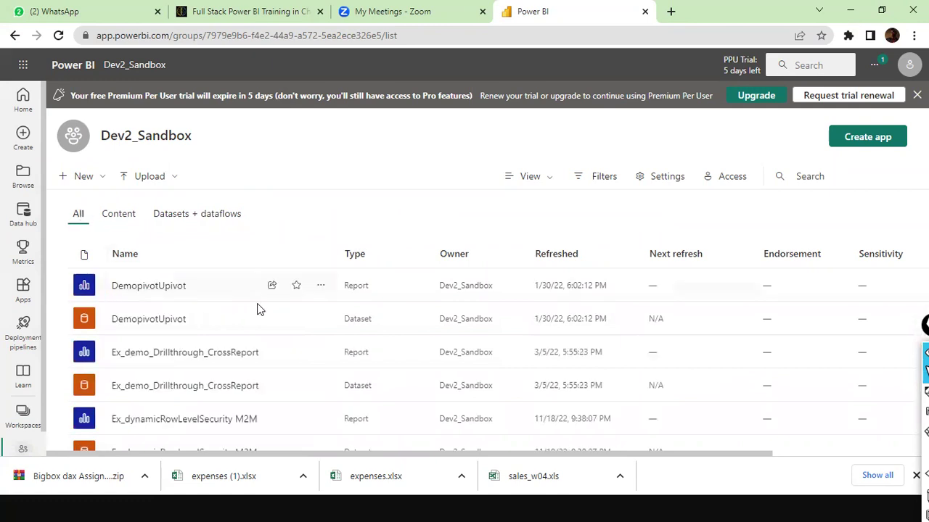
pyautogui.scroll(-5, 257, 307)
pyautogui.scroll(3, 258, 313)
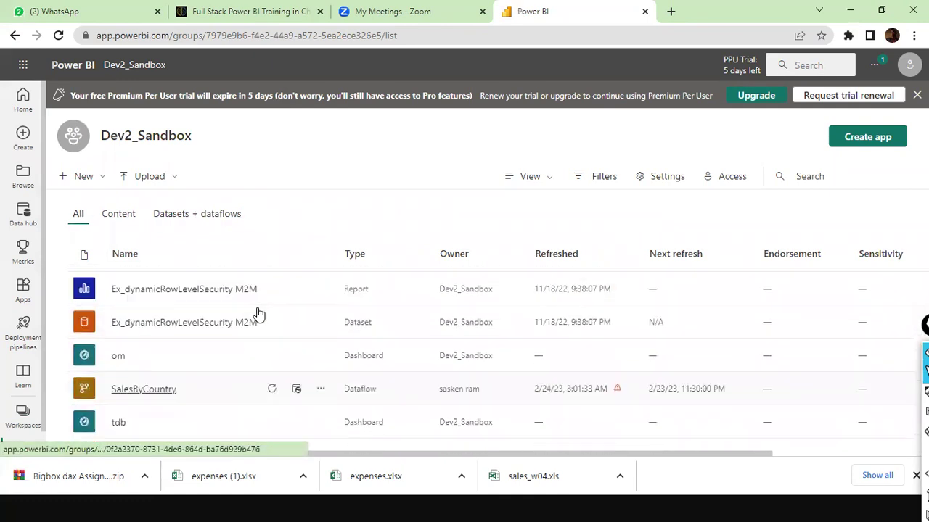
pyautogui.scroll(-3, 257, 314)
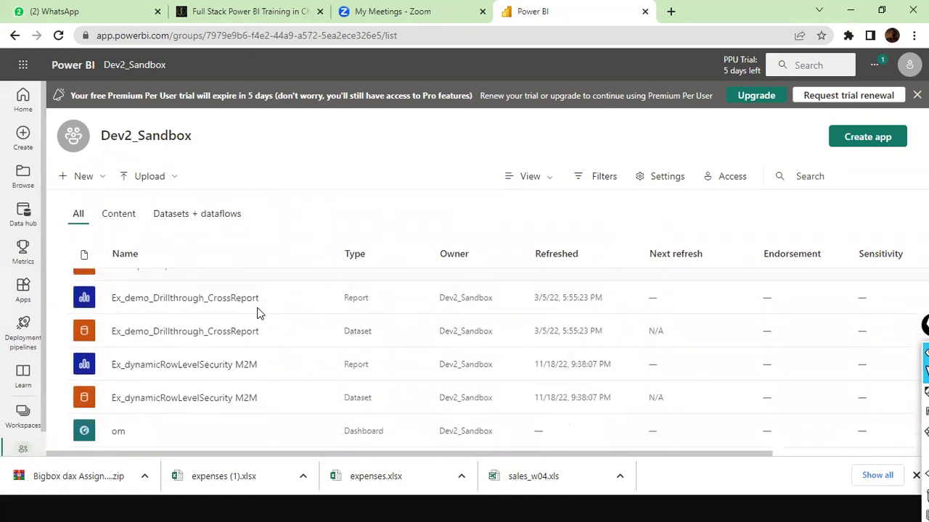
pyautogui.scroll(3, 257, 313)
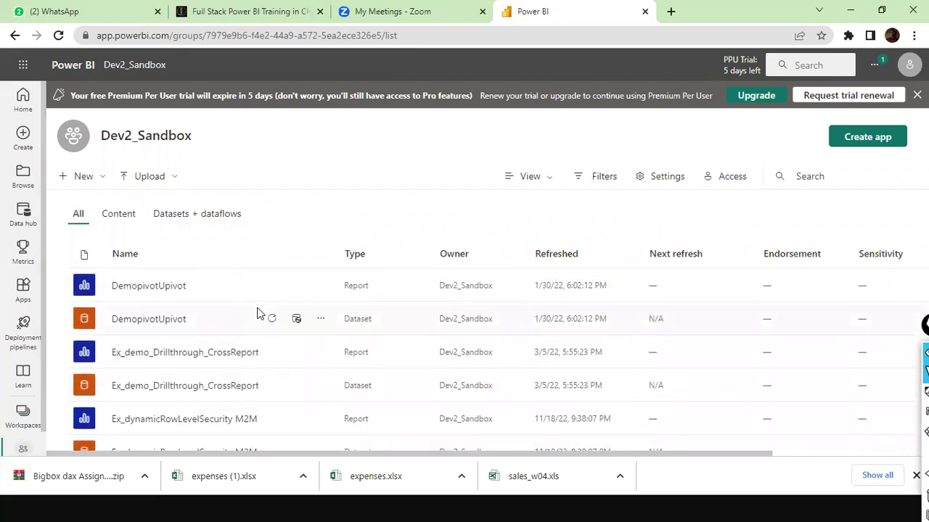
pyautogui.click(61, 36)
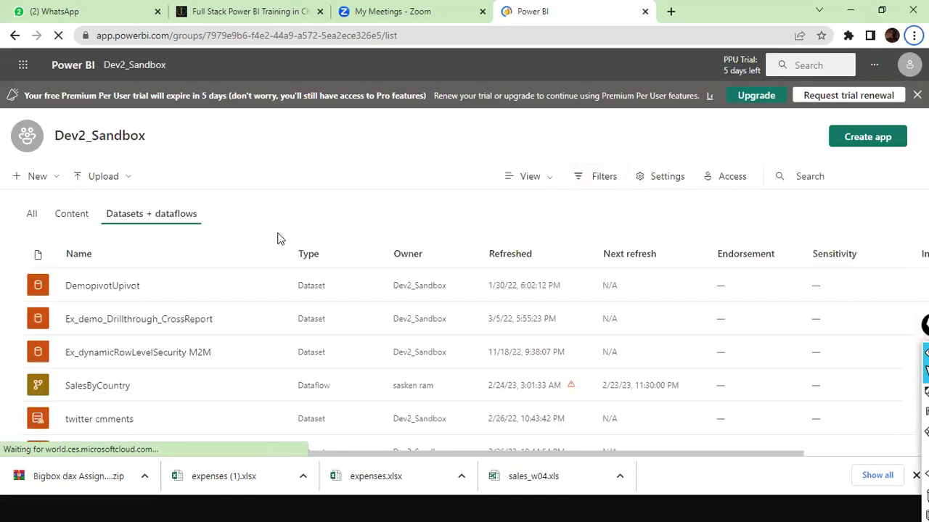
pyautogui.scroll(-1, 296, 290)
pyautogui.scroll(1, 296, 288)
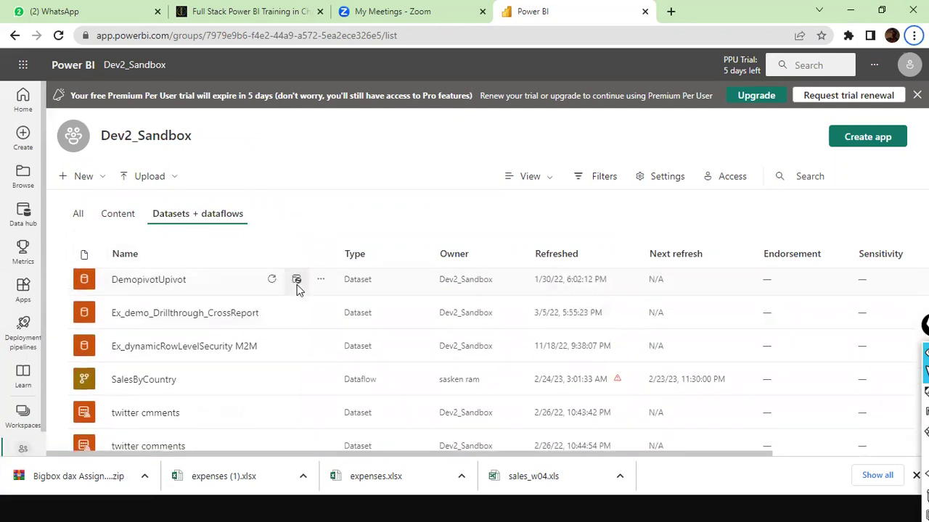
# Step: Switch to the dev_sandbox2 workspace listing the morning_batch_Groupby_PQ_Day4 report and dataset
pyautogui.click(23, 415)
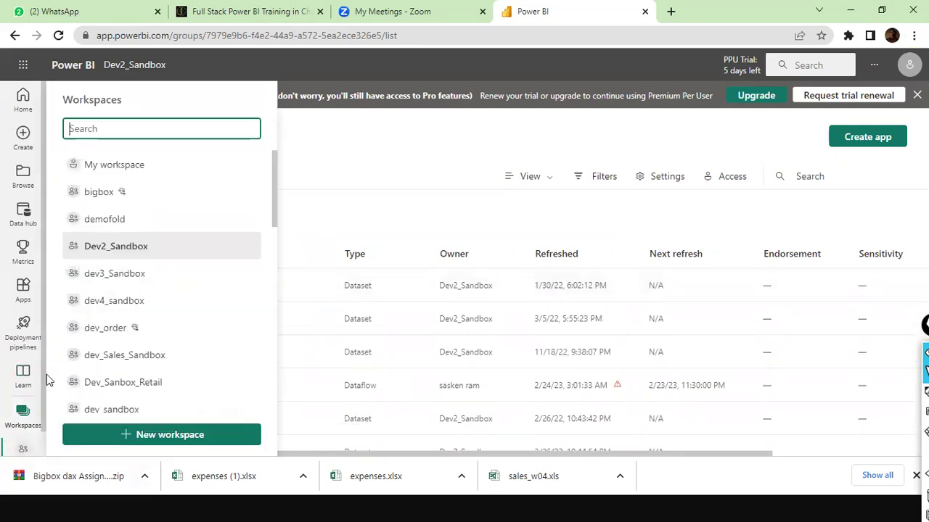
pyautogui.scroll(-3, 154, 283)
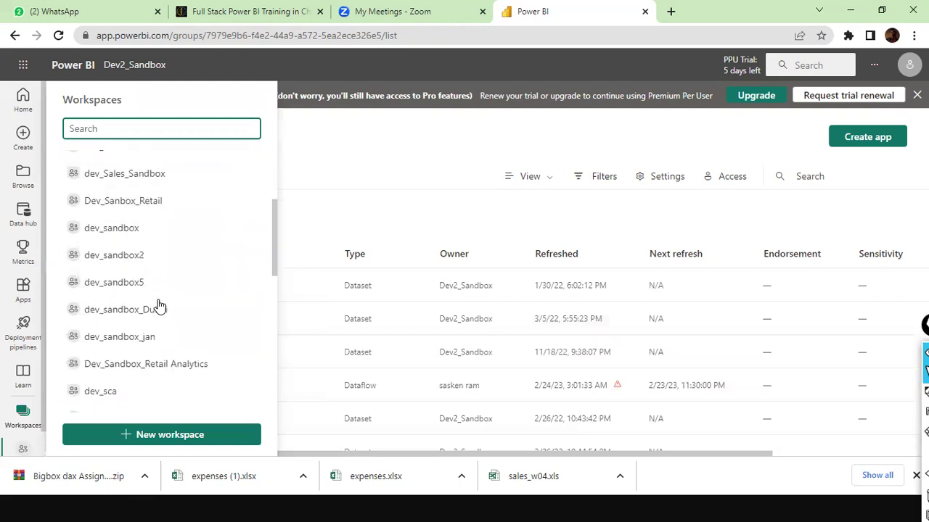
pyautogui.click(122, 234)
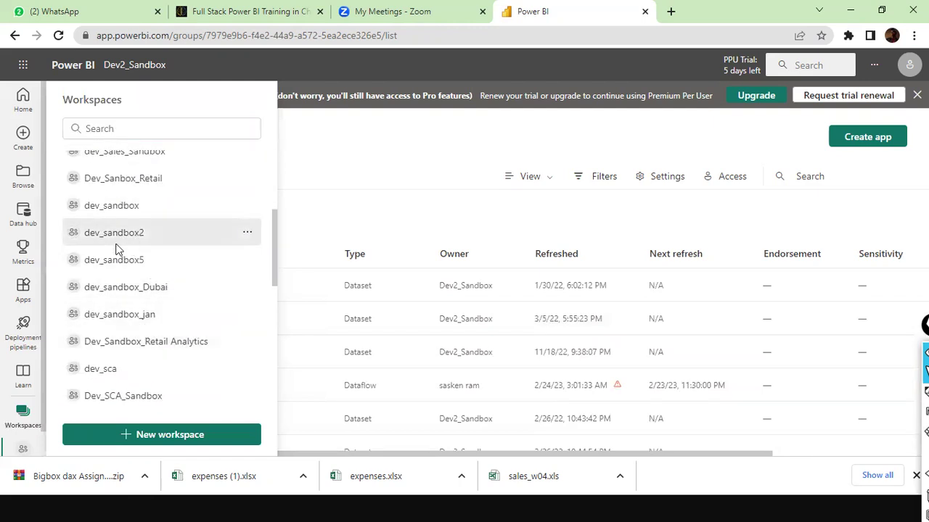
pyautogui.scroll(-1, 246, 337)
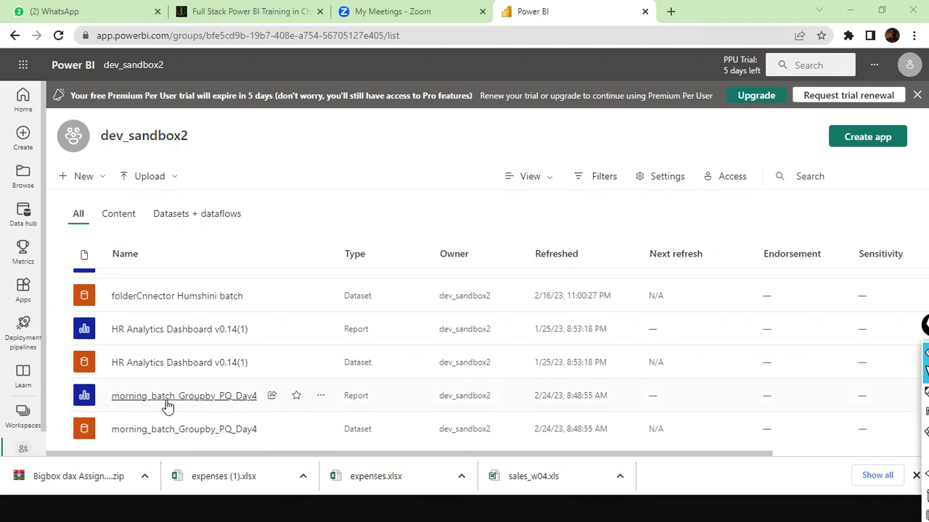
# Step: Dismiss Power BI Desktop's publishing success message and return to the browser
pyautogui.hotkey('alt', 'Tab')
pyautogui.click(675, 109)
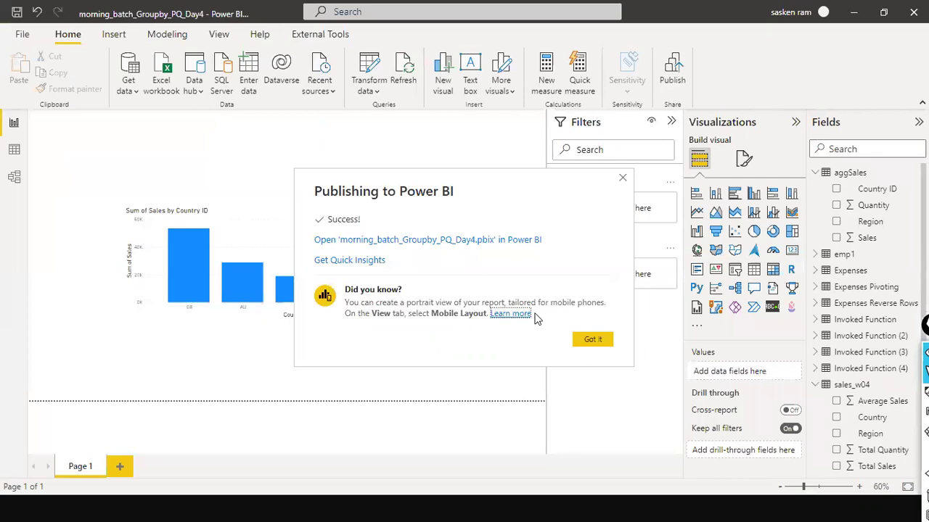
pyautogui.press('Escape')
pyautogui.hotkey('alt', 'Tab')
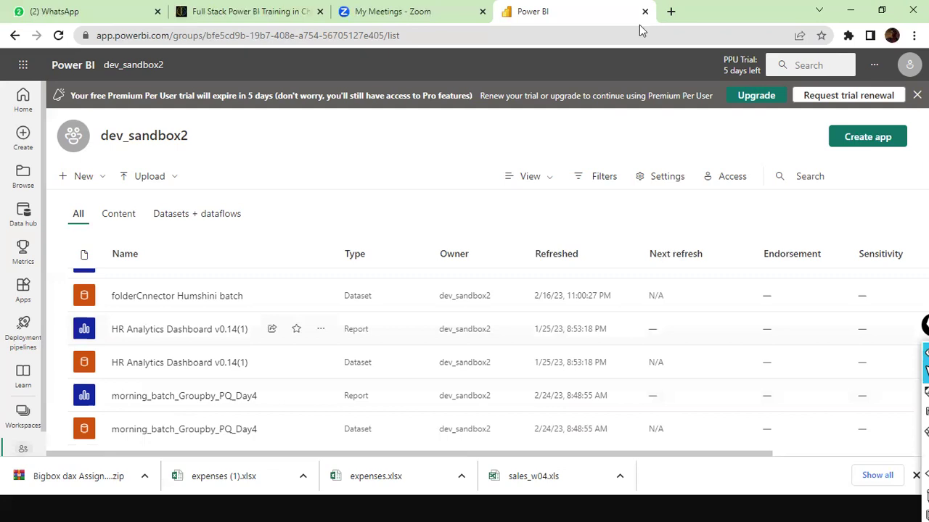
# Step: Open a new browser tab, which shows the Bing start page
pyautogui.click(670, 11)
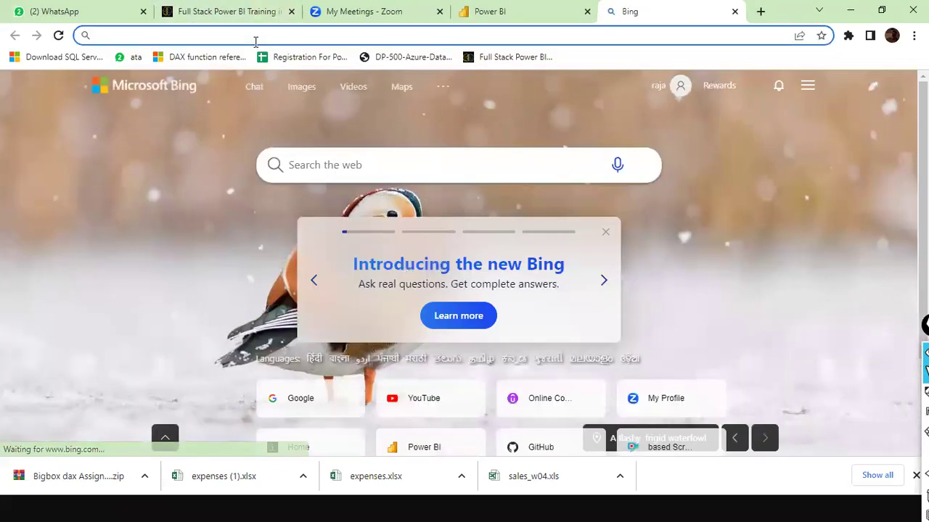
# Step: Search Google for 'download power bi data gateway' and open Microsoft's Power BI Gateway page
pyautogui.write('www.')
pyautogui.press('Return')
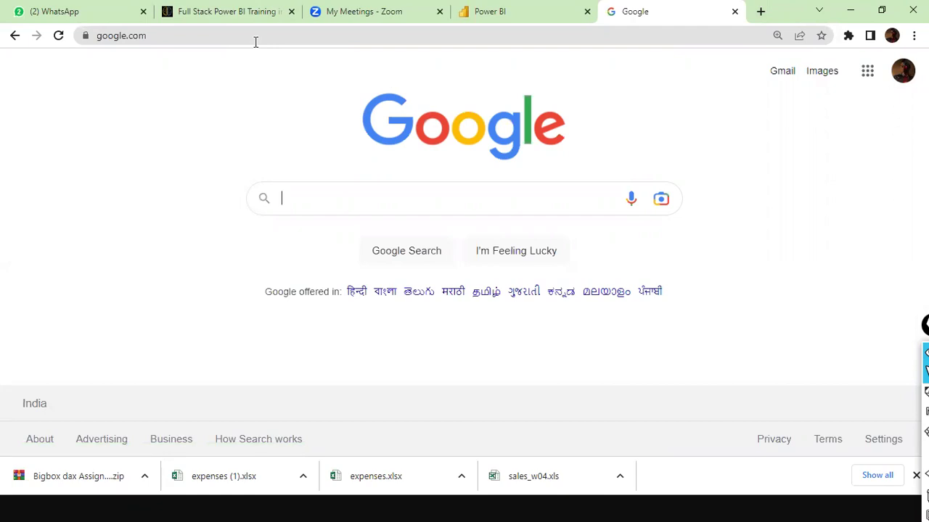
pyautogui.write('download')
pyautogui.press('Down')
pyautogui.press('Return')
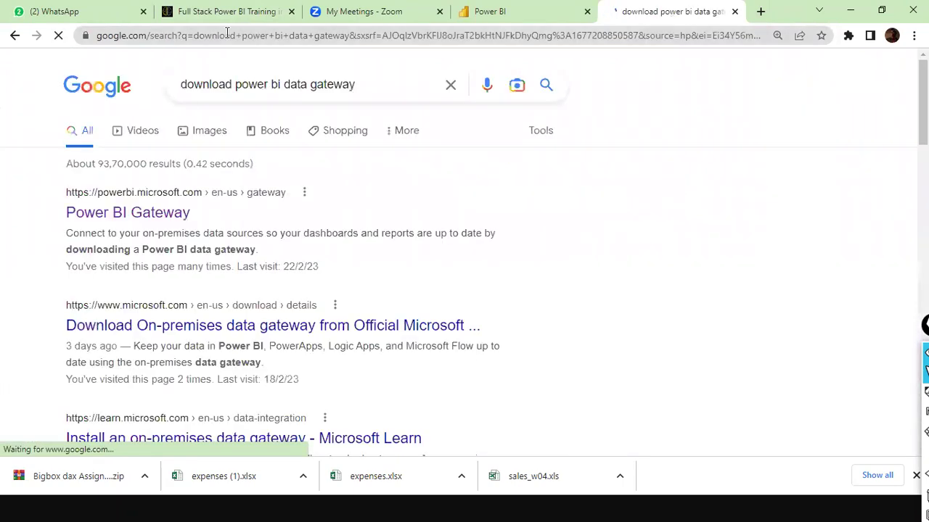
pyautogui.click(138, 222)
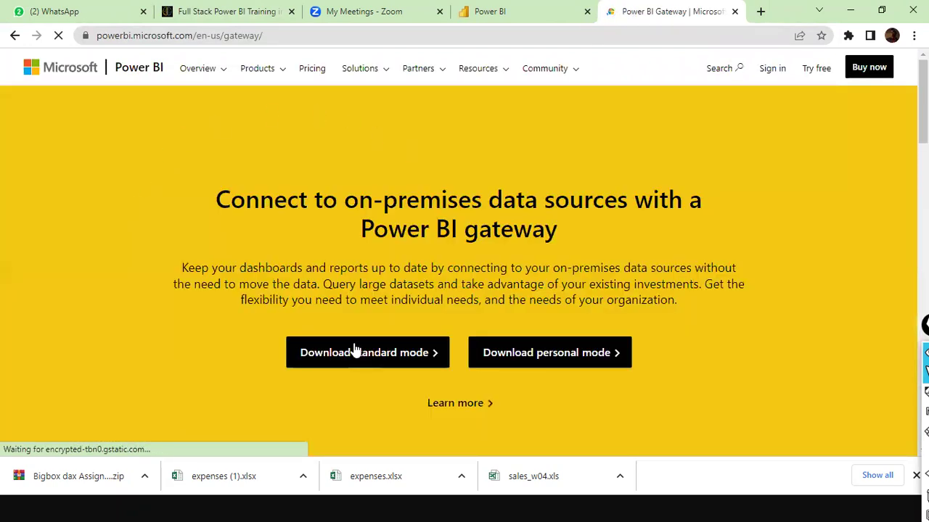
# Step: Download the standard-mode gateway installer, show it in the Downloads folder, and pause the download
pyautogui.moveTo(265, 264); pyautogui.dragTo(336, 330)
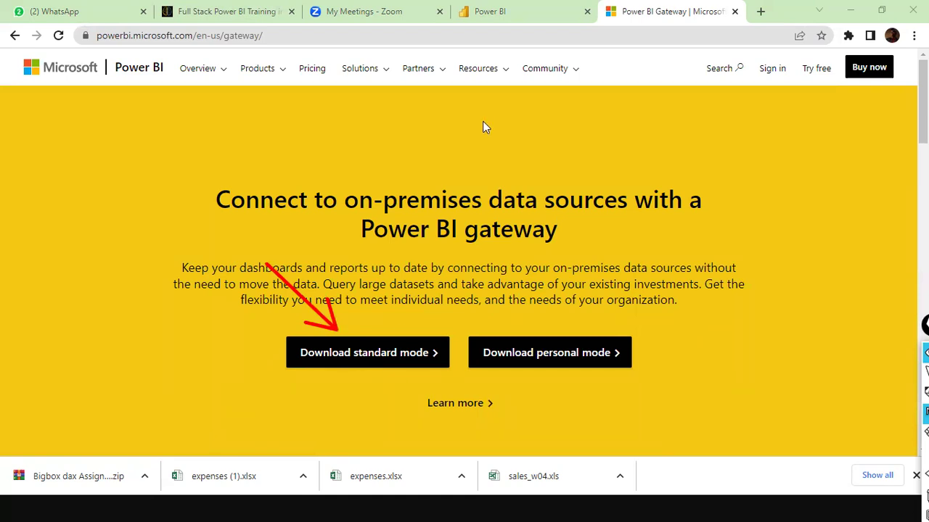
pyautogui.click(338, 352)
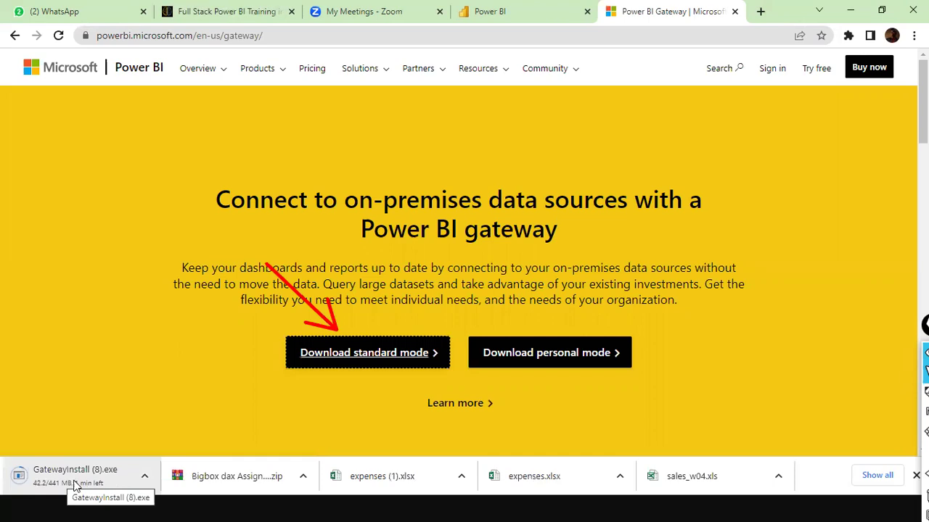
pyautogui.rightClick(77, 482)
pyautogui.click(120, 450)
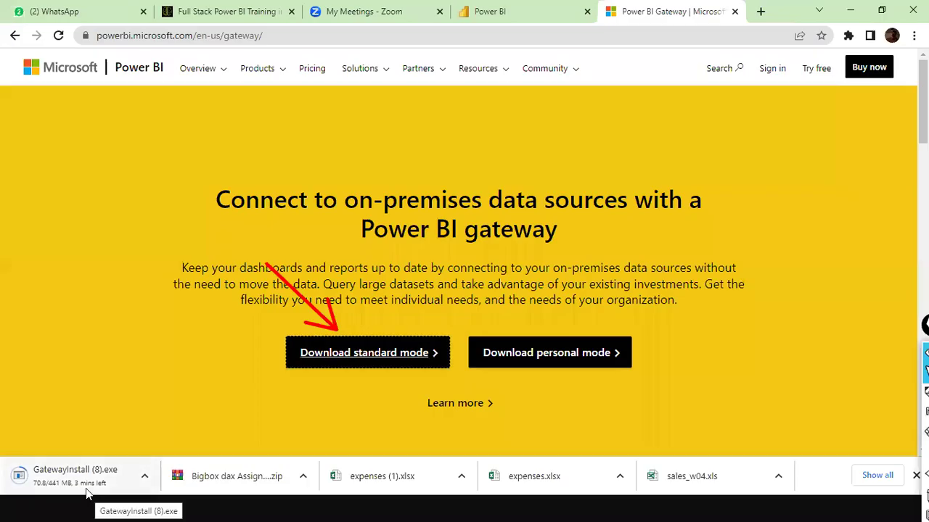
pyautogui.rightClick(85, 488)
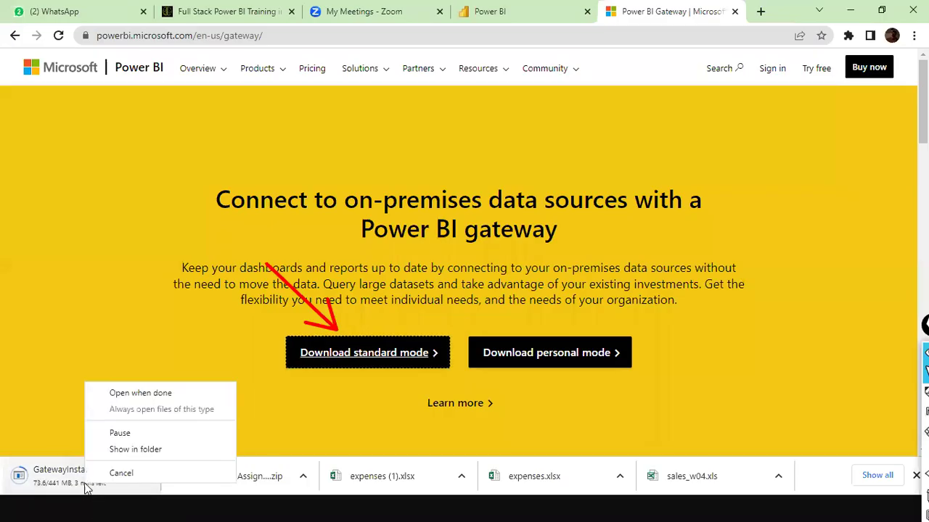
pyautogui.click(140, 433)
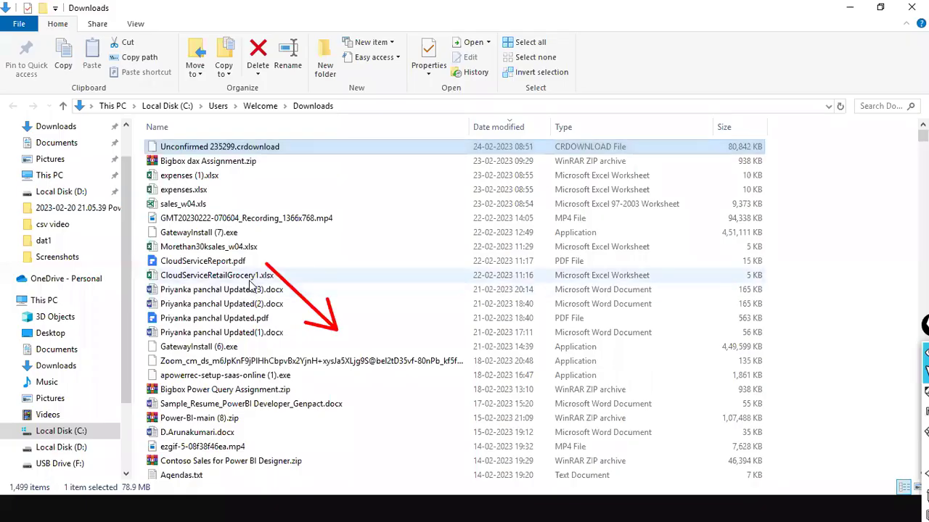
pyautogui.click(218, 275)
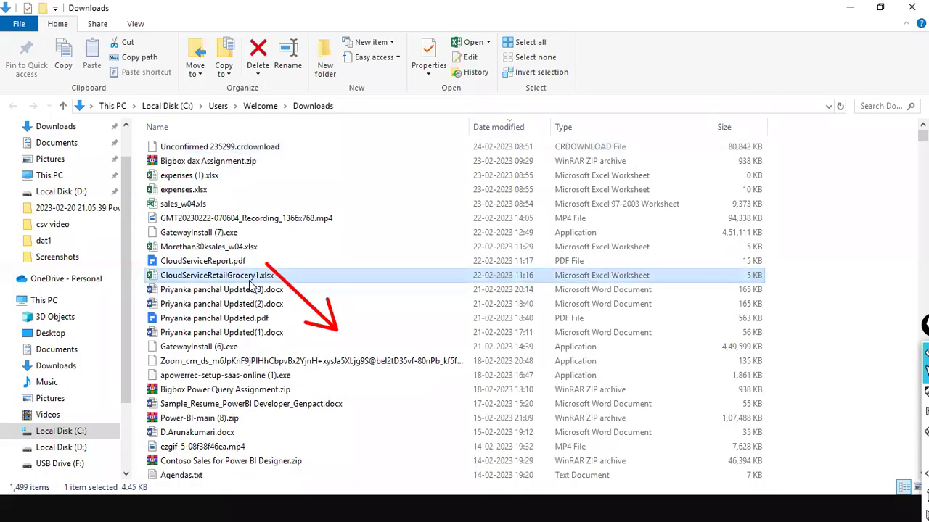
# Step: Launch GatewayInstall (6).exe from the Downloads folder
pyautogui.press('g')
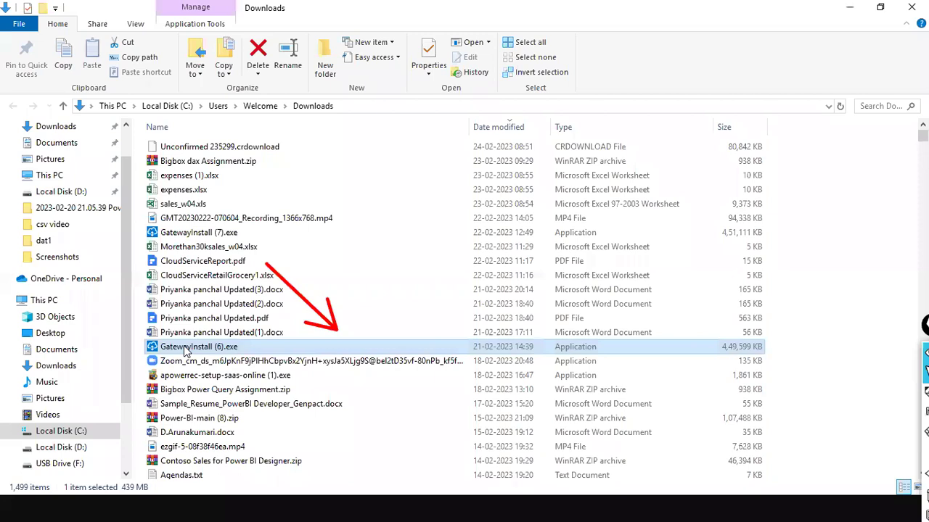
pyautogui.doubleClick(185, 350)
pyautogui.click(850, 10)
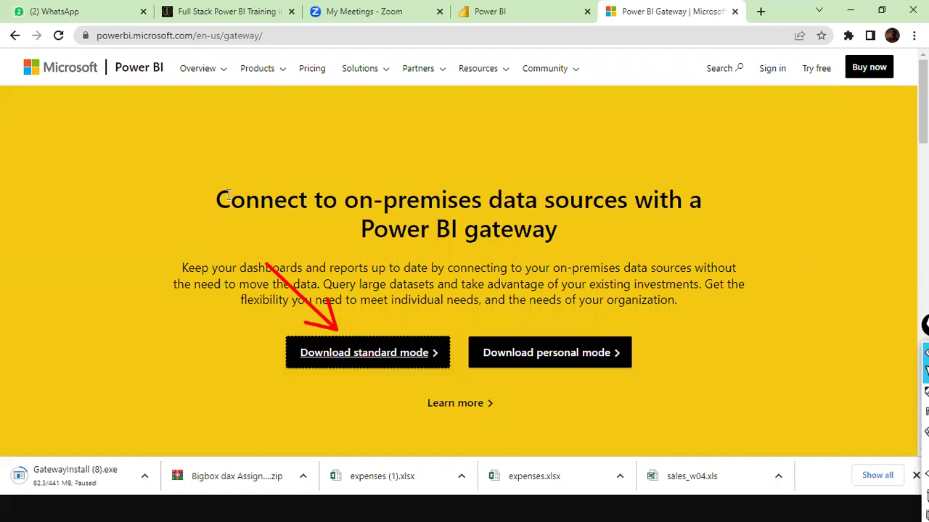
# Step: Allow the gateway installer to run past the Security Warning, then return to the gateway page
pyautogui.hotkey('alt', 'Tab')
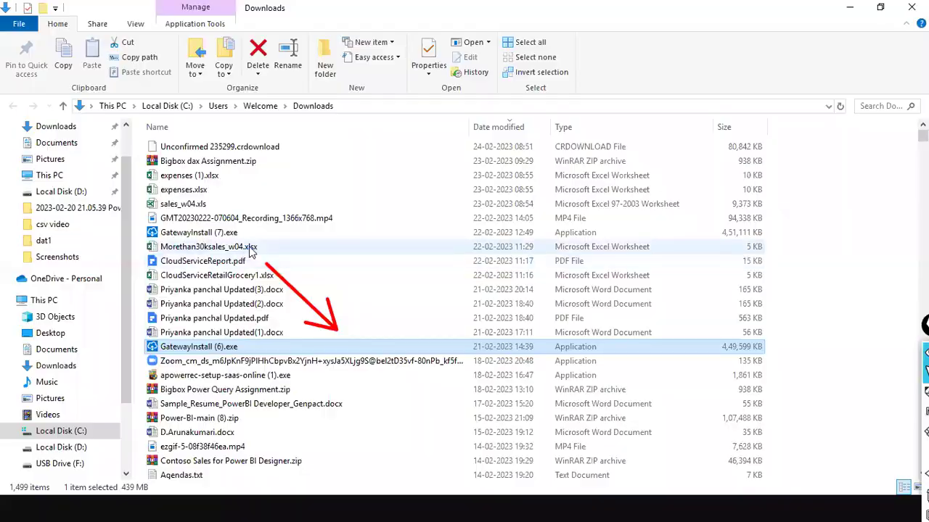
pyautogui.hotkey('alt', 'Tab')
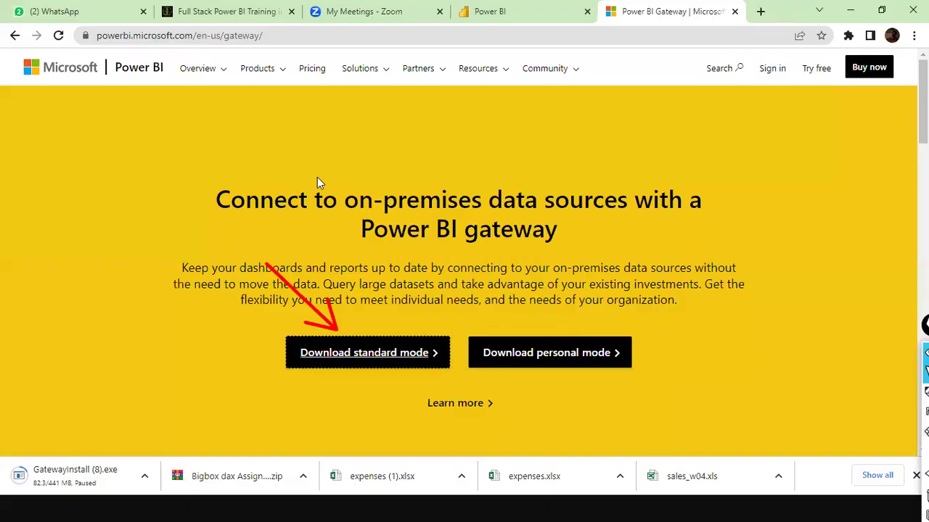
pyautogui.hotkey('alt', 'Tab')
pyautogui.press('Return')
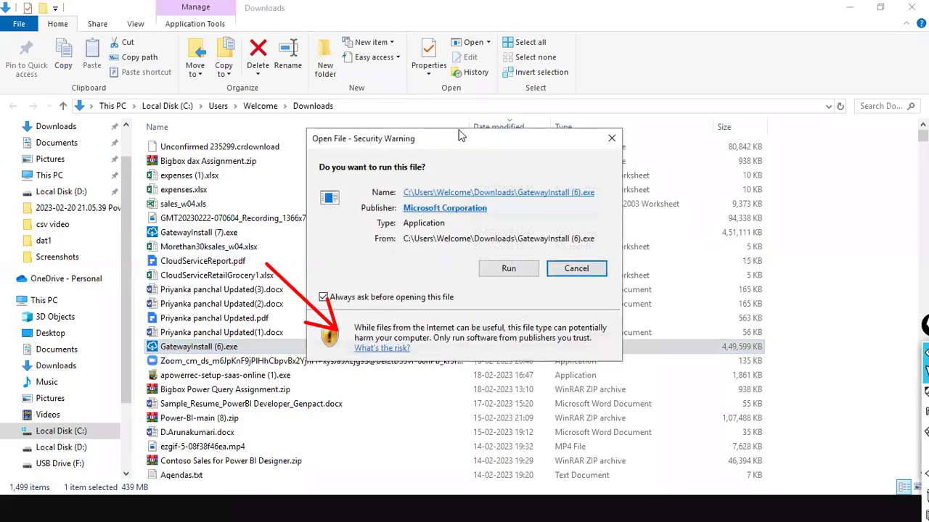
pyautogui.click(502, 268)
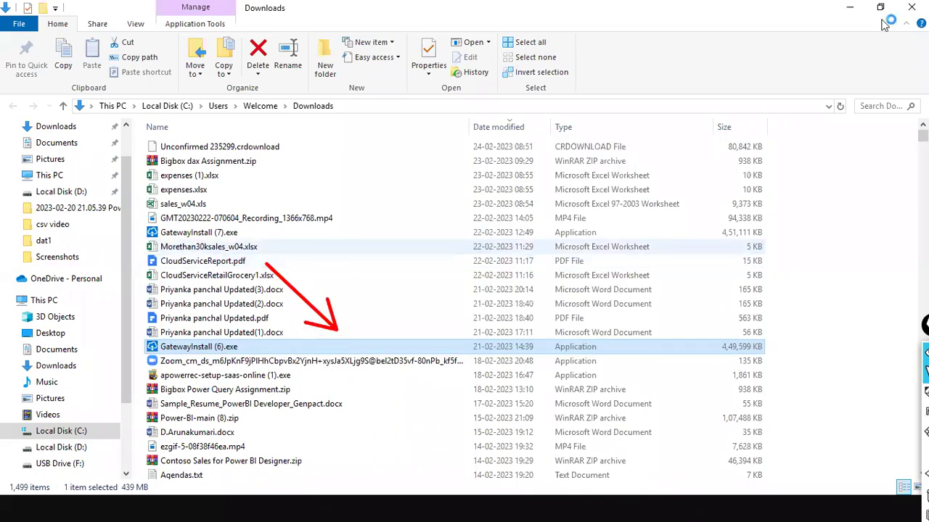
pyautogui.click(853, 9)
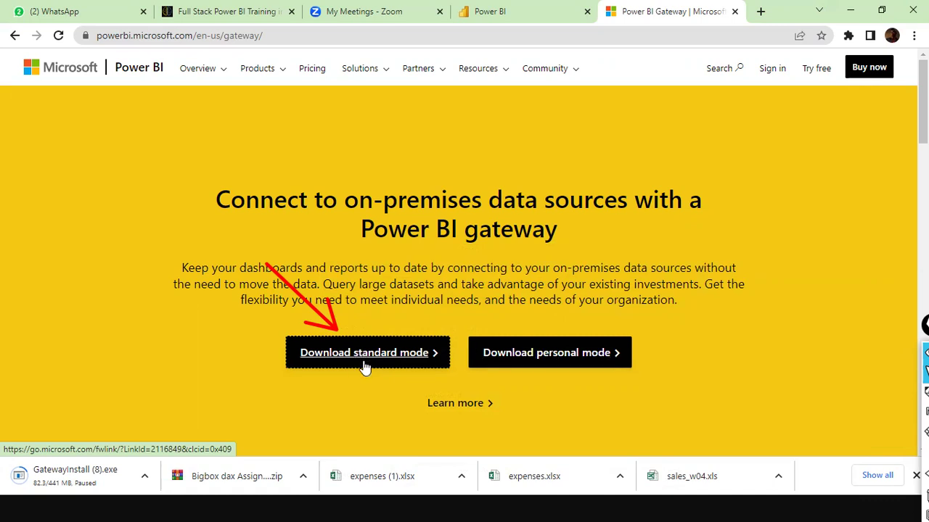
pyautogui.hotkey('alt', 'Tab')
pyautogui.hotkey('alt', 'Tab')
pyautogui.hotkey('alt', 'Tab')
pyautogui.hotkey('alt', 'Tab')
pyautogui.hotkey('alt', 'Tab')
pyautogui.hotkey('alt', 'Tab')
pyautogui.hotkey('alt', 'Tab')
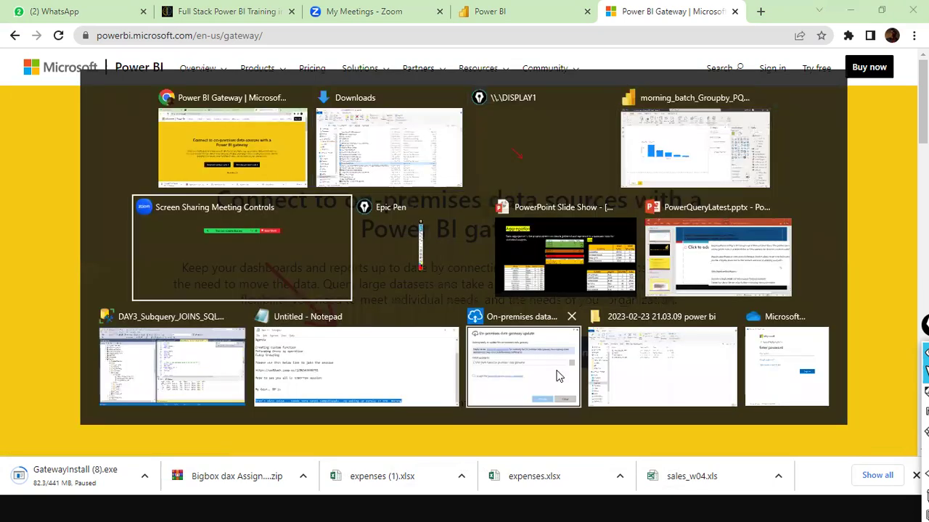
# Step: Close the OneDrive password prompt and bring the gateway update window into view
pyautogui.press('Escape')
pyautogui.hotkey('alt', 'Tab')
pyautogui.hotkey('alt', 'Tab')
pyautogui.hotkey('alt', 'Tab')
pyautogui.hotkey('alt', 'Tab')
pyautogui.hotkey('alt', 'Tab')
pyautogui.hotkey('alt', 'Tab')
pyautogui.hotkey('alt', 'Tab')
pyautogui.hotkey('alt', 'Tab')
pyautogui.hotkey('alt', 'Tab')
pyautogui.hotkey('alt', 'Tab')
pyautogui.hotkey('alt', 'Tab')
pyautogui.hotkey('alt', 'Tab')
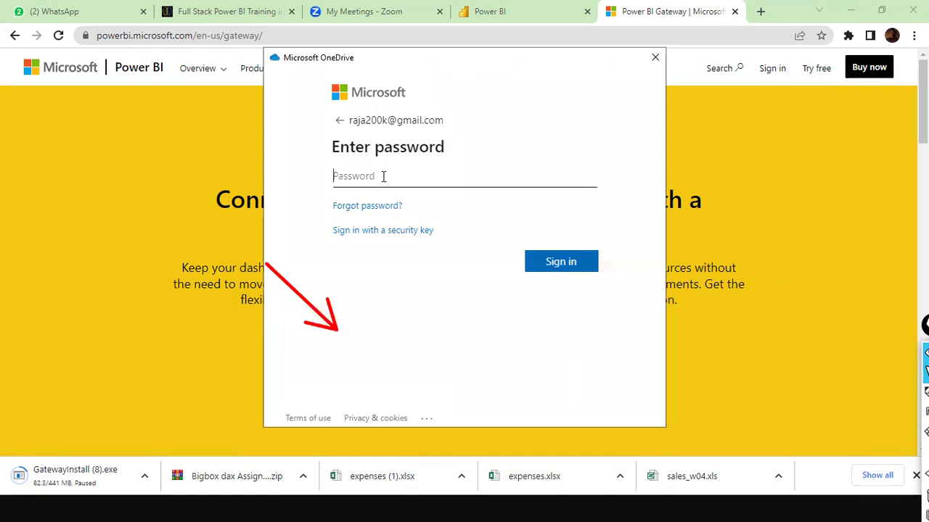
pyautogui.click(653, 58)
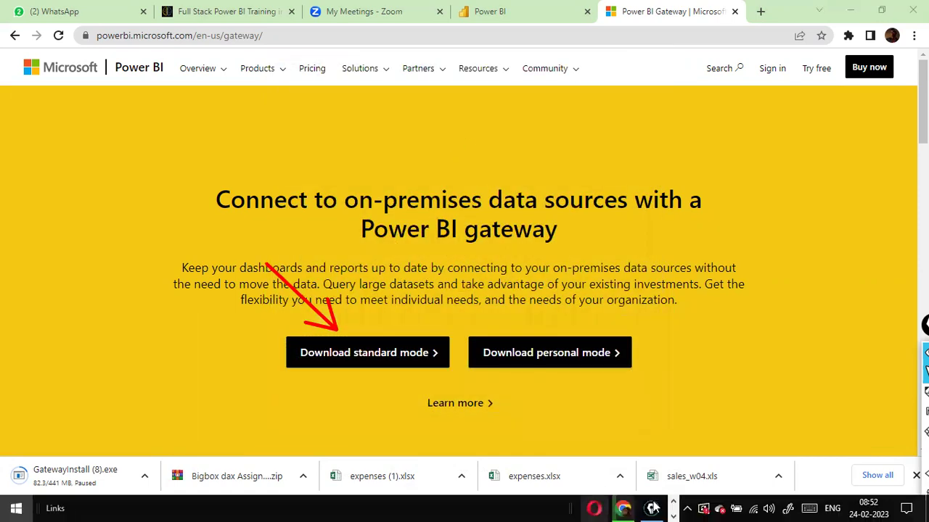
pyautogui.press('super')
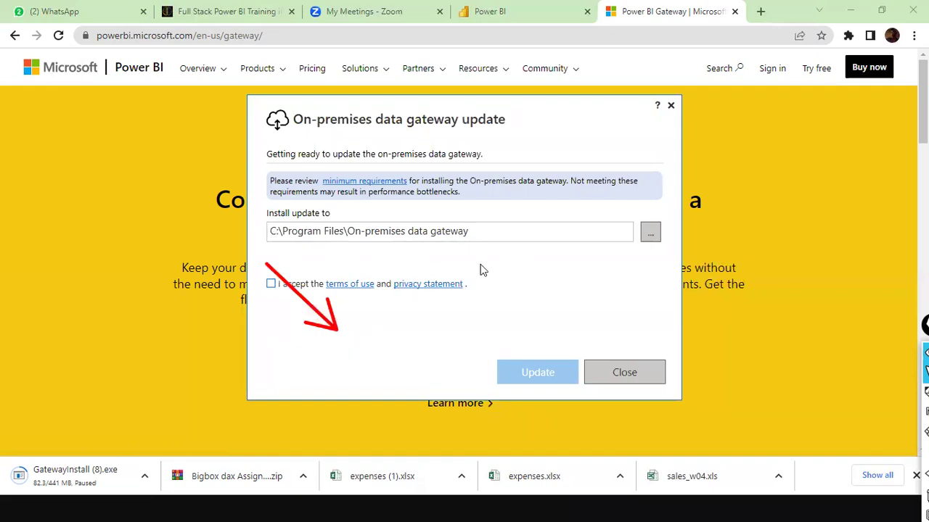
# Step: Accept the gateway terms of use, close the update window, and search Windows for 'gateway'
pyautogui.click(271, 284)
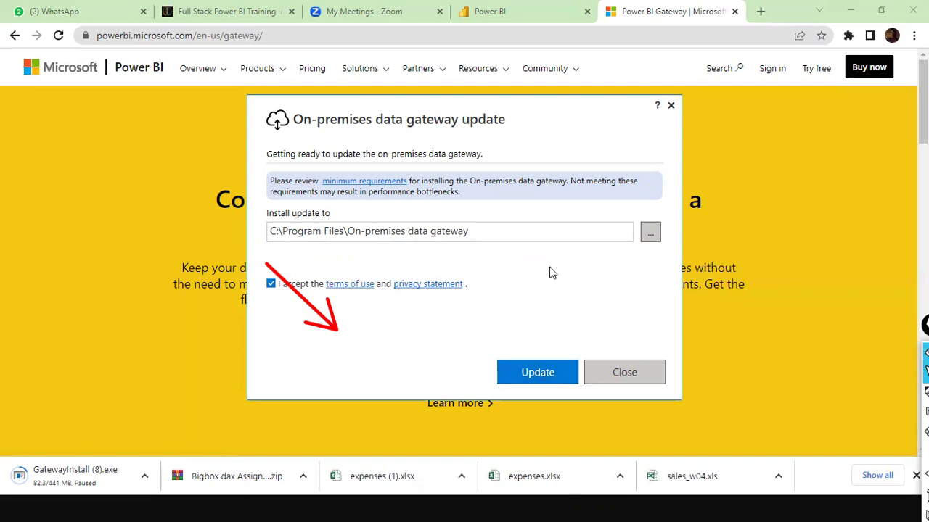
pyautogui.click(618, 373)
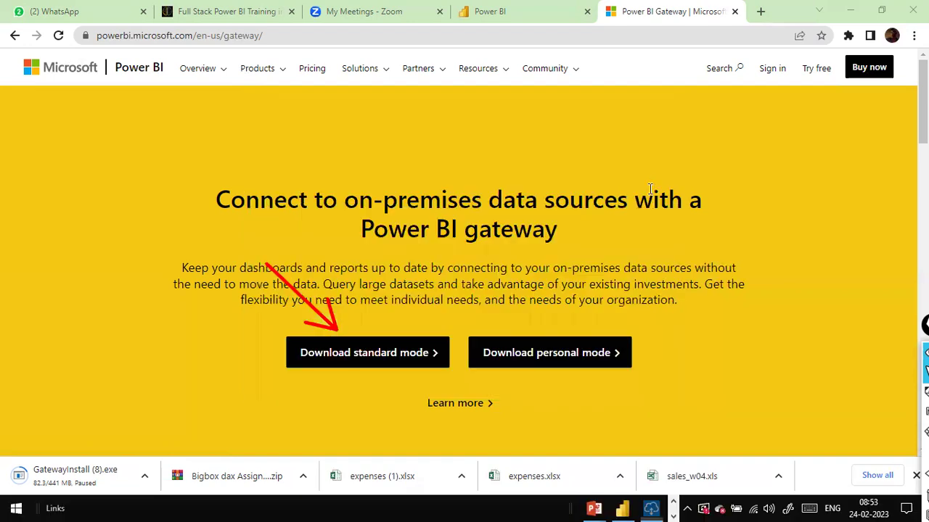
pyautogui.press('super')
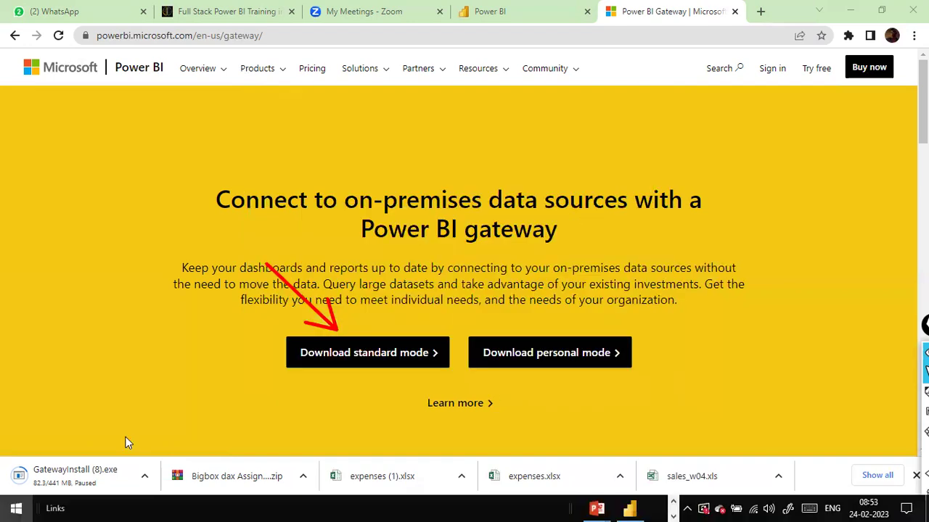
pyautogui.write('gateway')
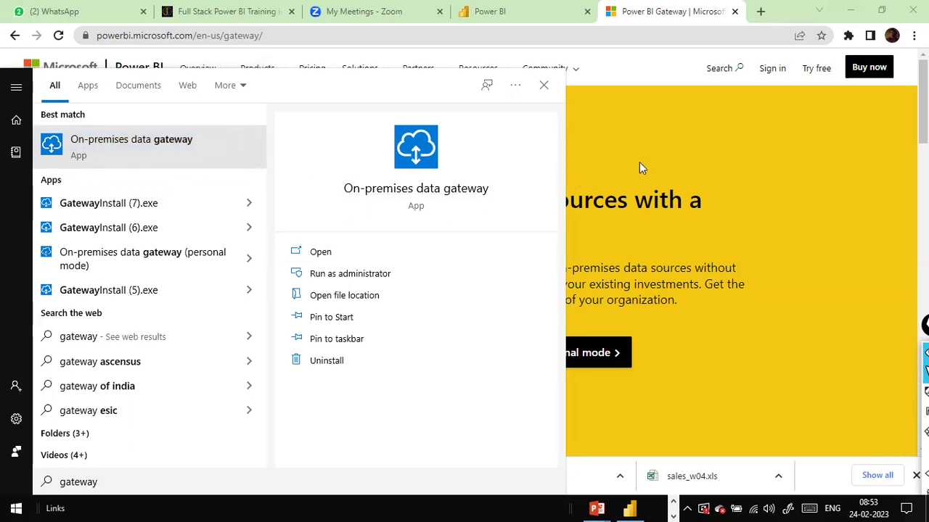
# Step: Dismiss the search, return to the dev_sandbox2 tab, then switch to the morning_batch_Groupby_PQ_Day4 report
pyautogui.click(729, 189)
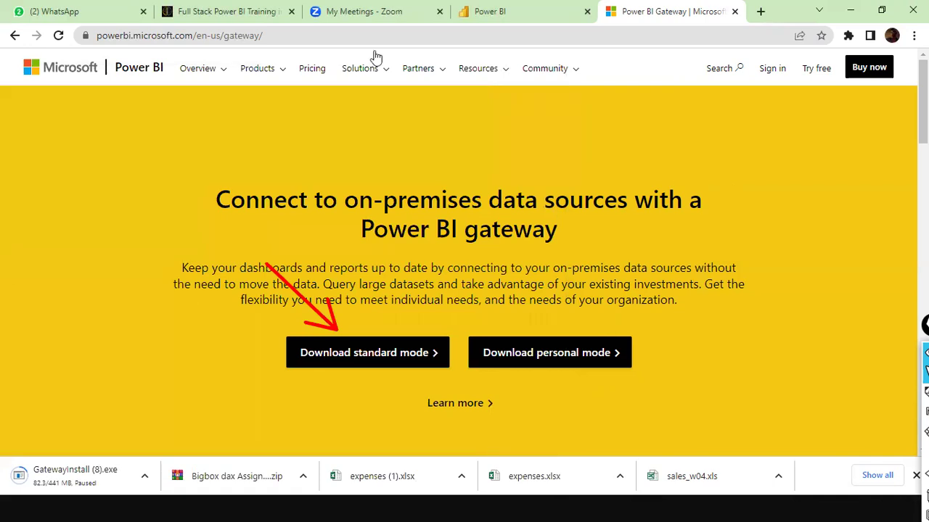
pyautogui.click(489, 6)
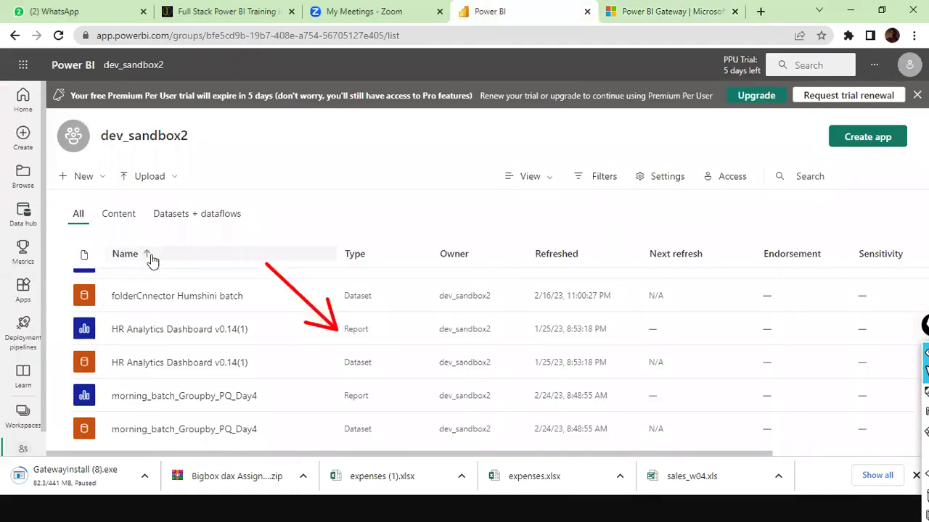
pyautogui.hotkey('alt', 'Tab')
pyautogui.hotkey('alt', 'Tab')
pyautogui.hotkey('alt', 'Tab')
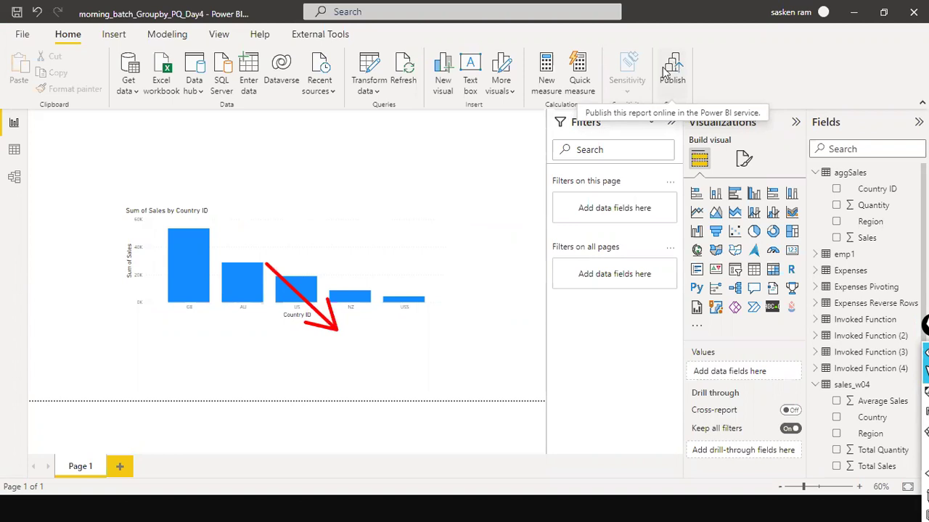
# Step: Switch from Power BI Desktop to the gateway Status window showing version 3000.110.3
pyautogui.hotkey('alt', 'Tab')
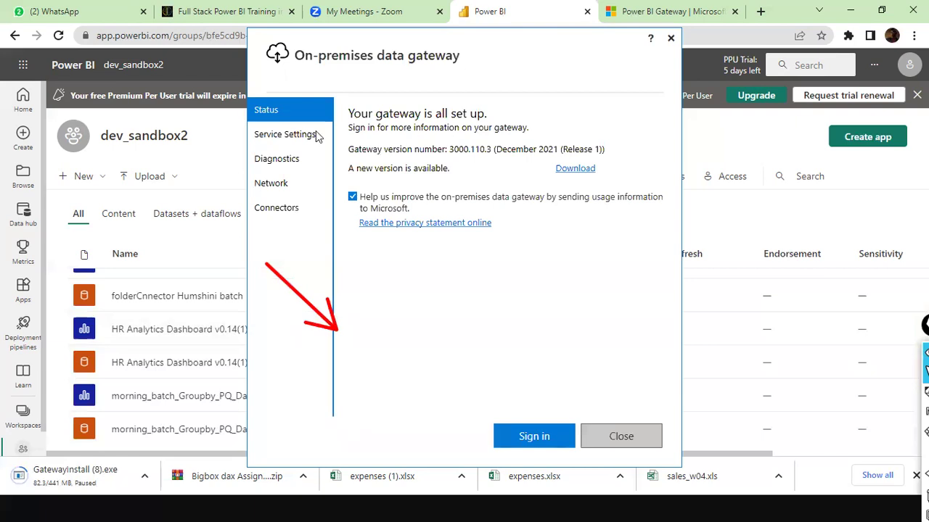
# Step: Review the gateway's Service Settings, then close the On-premises data gateway window
pyautogui.click(286, 145)
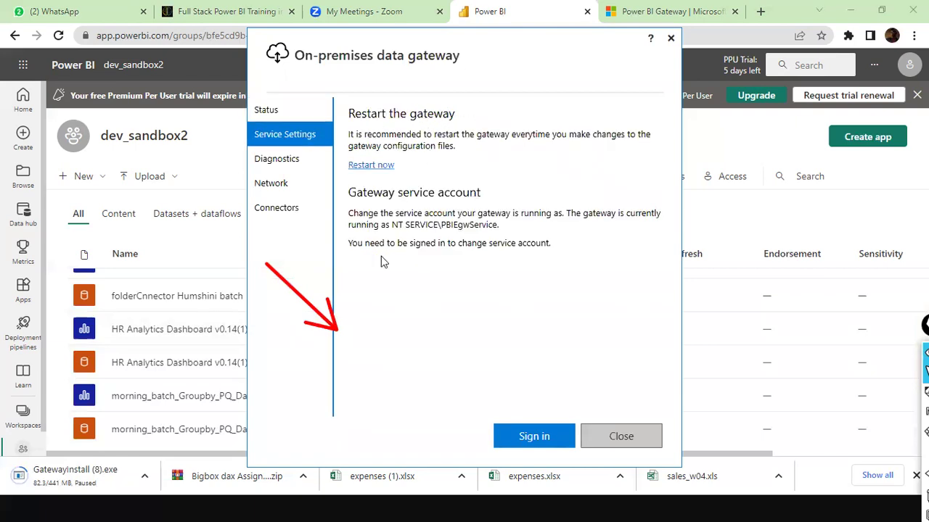
pyautogui.moveTo(334, 125); pyautogui.dragTo(273, 227)
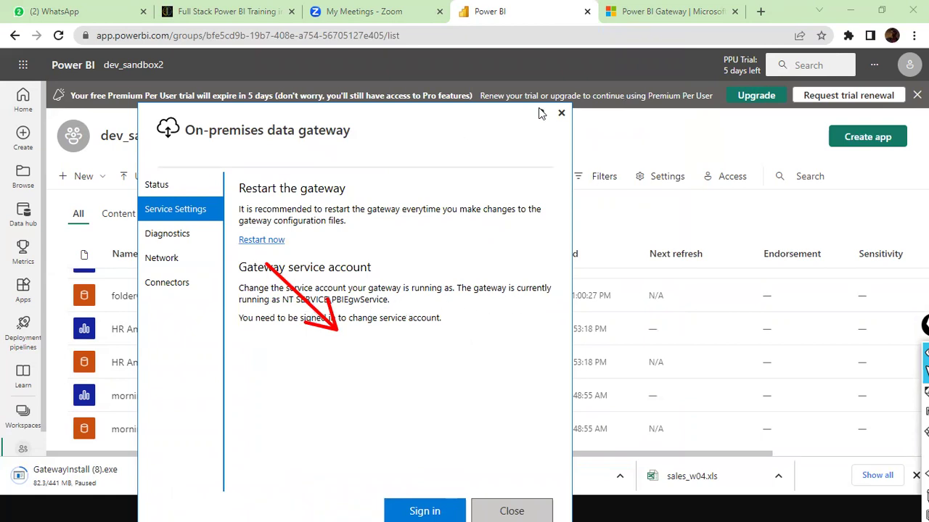
pyautogui.click(561, 113)
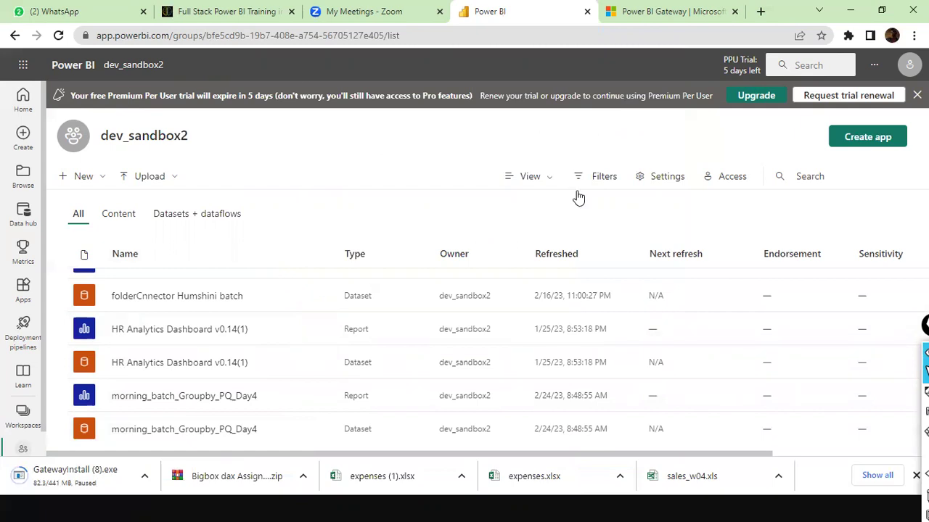
# Step: Open the morning_batch_Groupby_PQ_Day4 report in a new tab, then return to the workspace list
pyautogui.rightClick(186, 400)
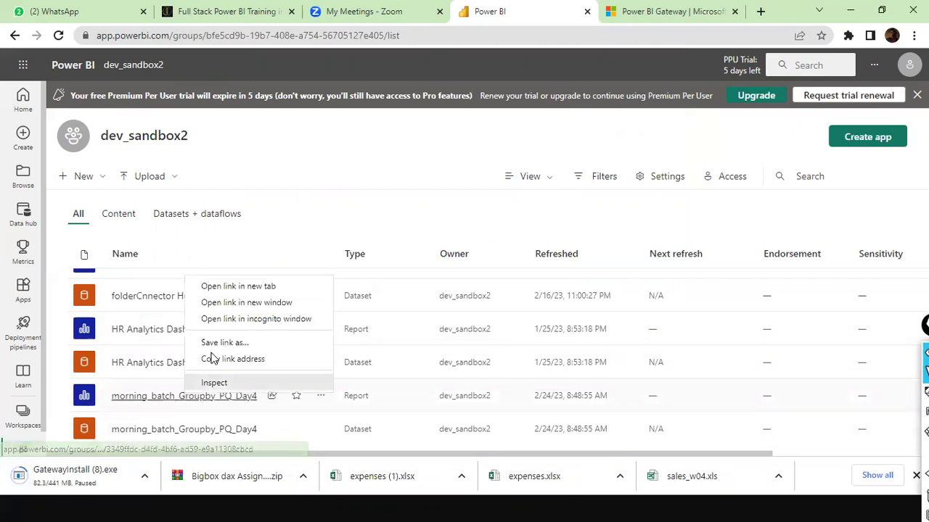
pyautogui.click(241, 290)
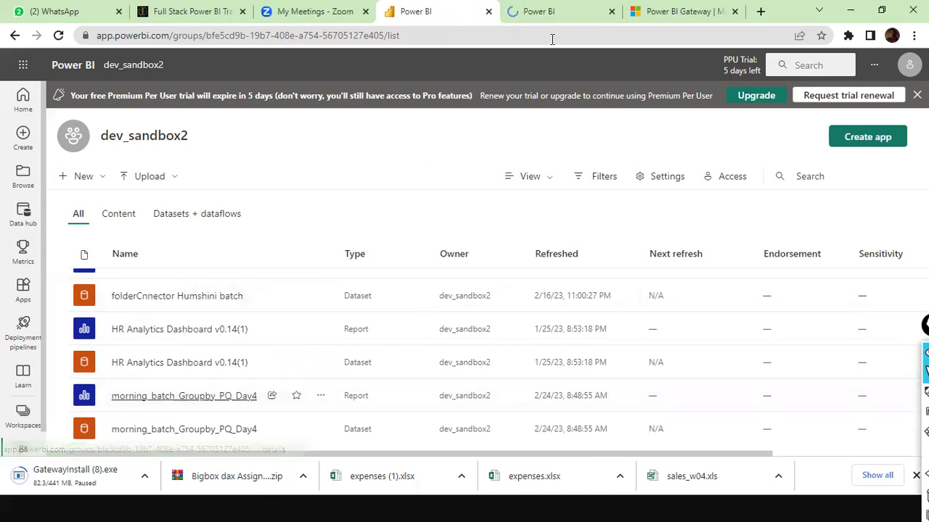
pyautogui.click(572, 13)
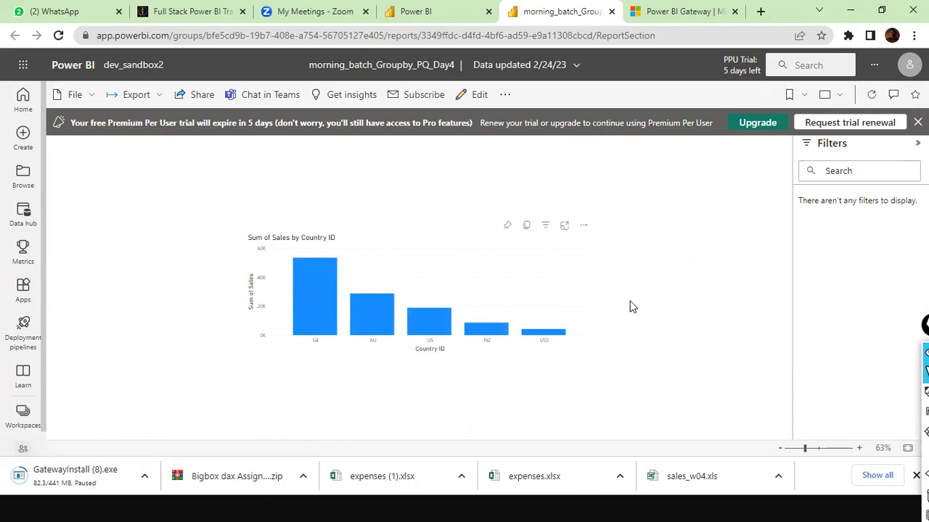
pyautogui.click(443, 15)
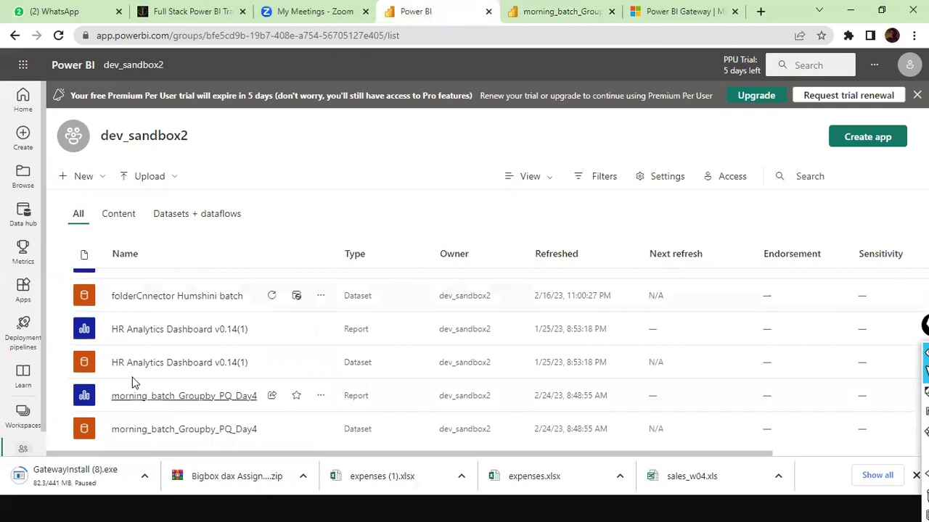
# Step: Review the morning_batch_Groupby_PQ_Day4 dataset details, with tables like aggSales and emp1, then list the workspaces
pyautogui.click(224, 429)
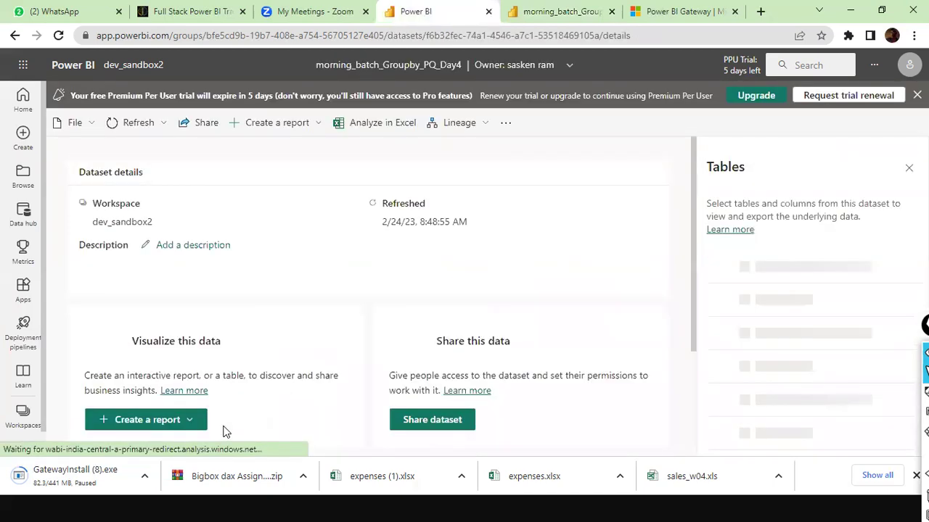
pyautogui.scroll(-3, 363, 424)
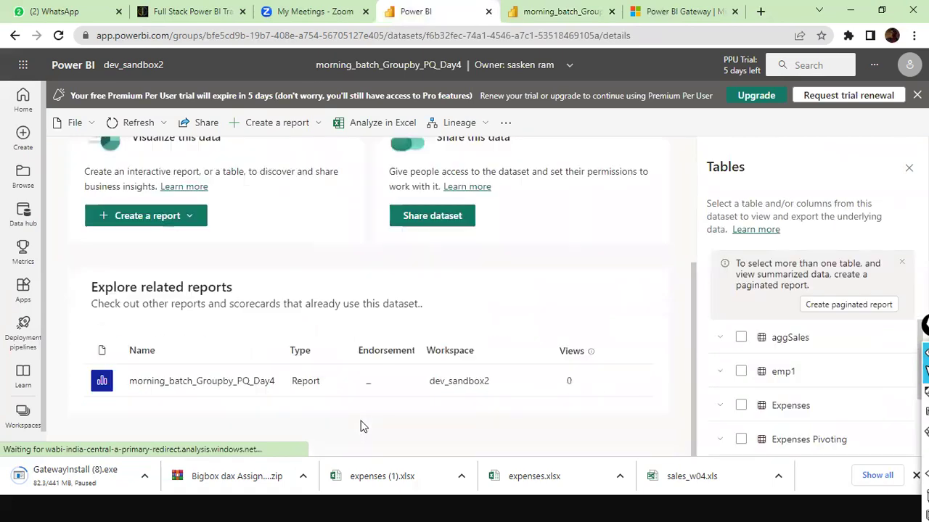
pyautogui.scroll(3, 212, 406)
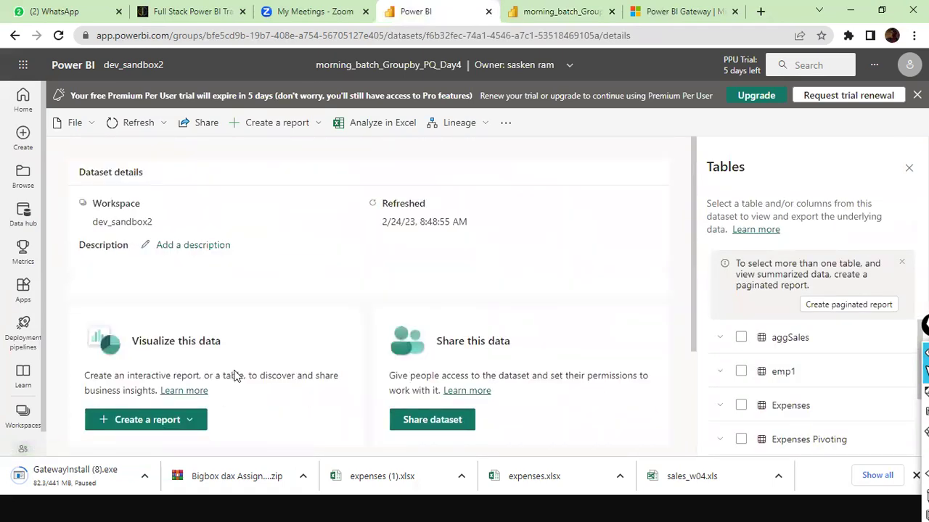
pyautogui.scroll(-3, 235, 375)
pyautogui.scroll(1, 238, 378)
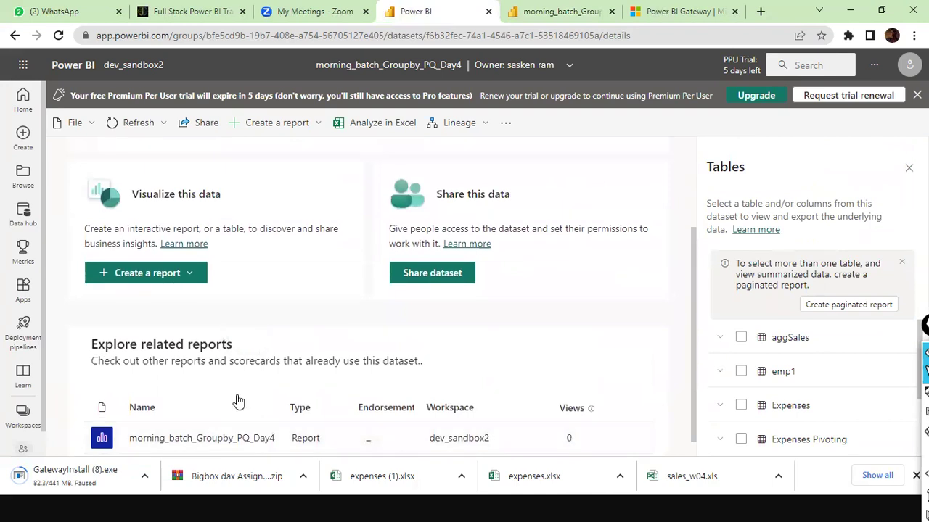
pyautogui.scroll(-1, 237, 402)
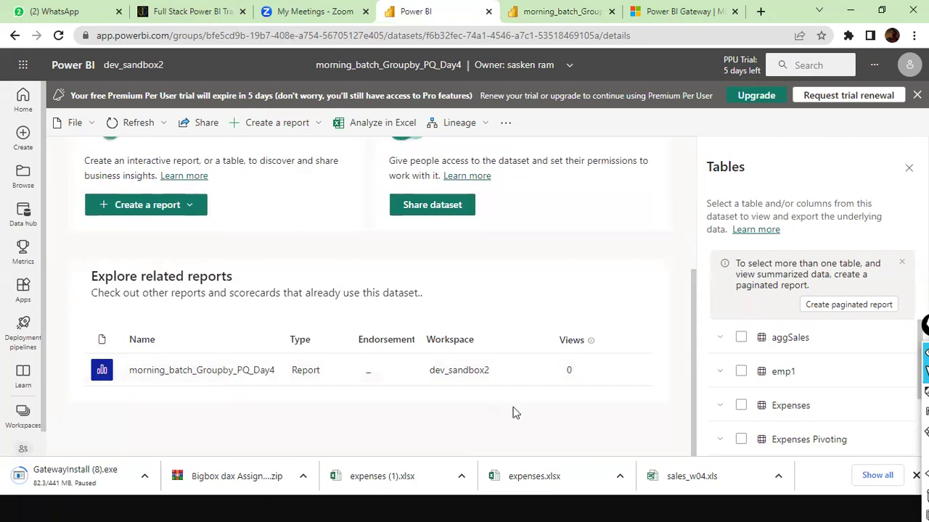
pyautogui.scroll(3, 137, 311)
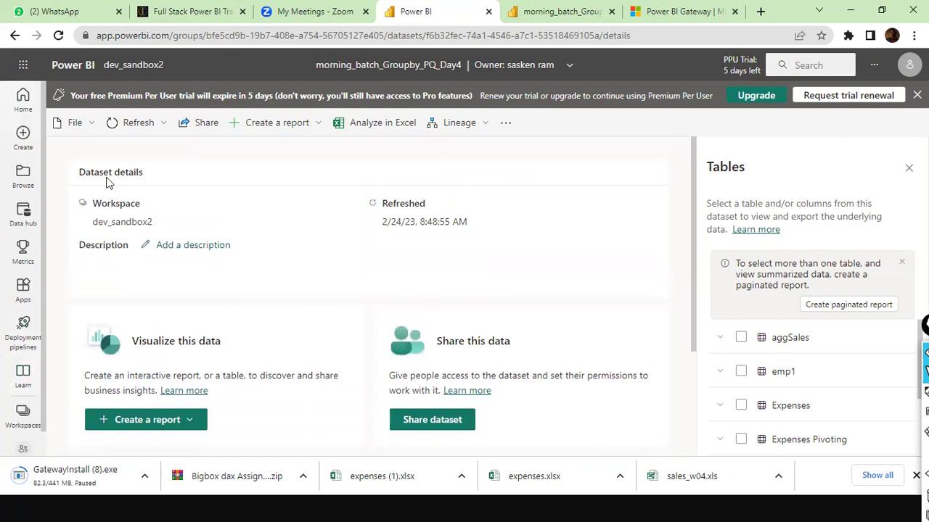
pyautogui.click(92, 124)
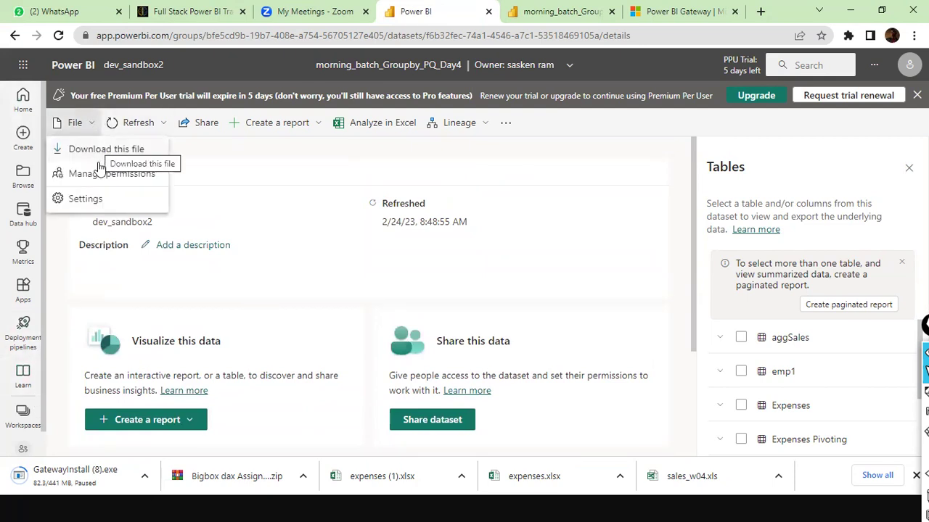
pyautogui.click(32, 444)
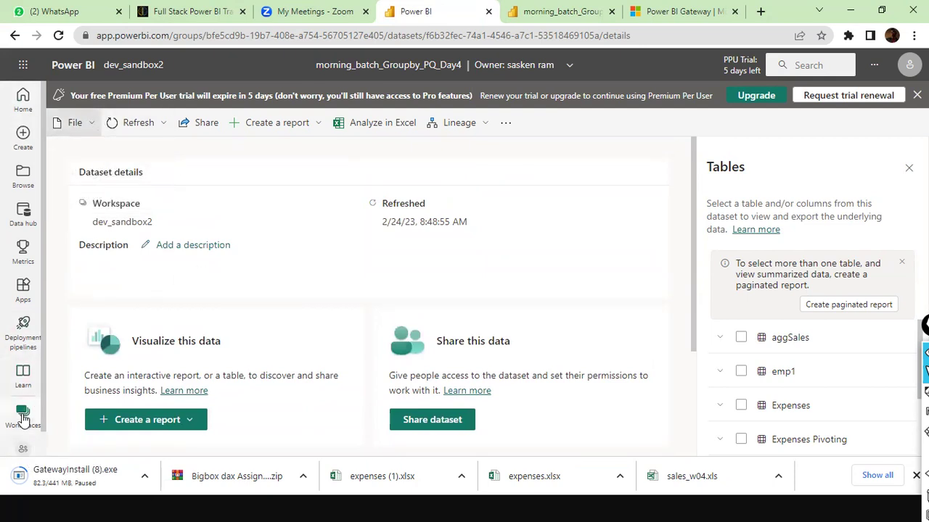
pyautogui.click(23, 416)
pyautogui.scroll(-4, 136, 350)
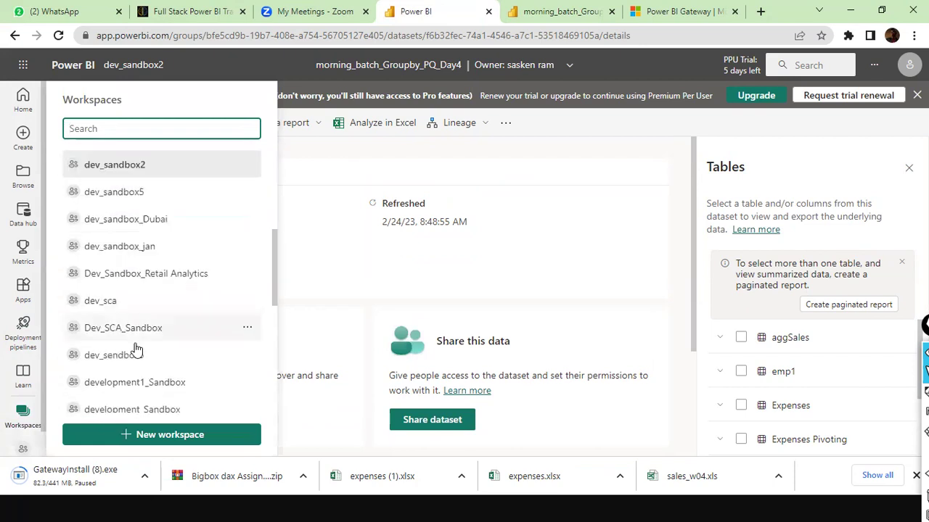
pyautogui.scroll(3, 135, 349)
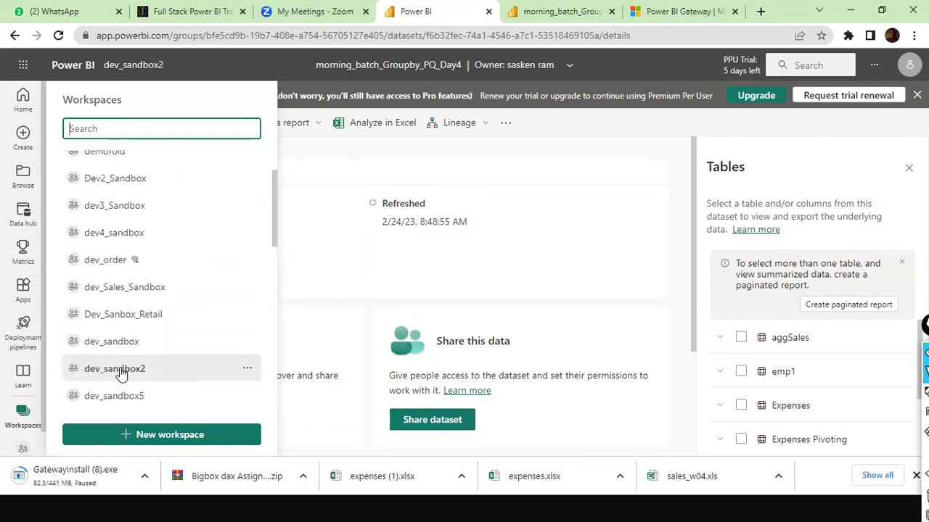
# Step: Open the dev_sandbox2 workspace and glance at the morning_batch report tab
pyautogui.click(114, 369)
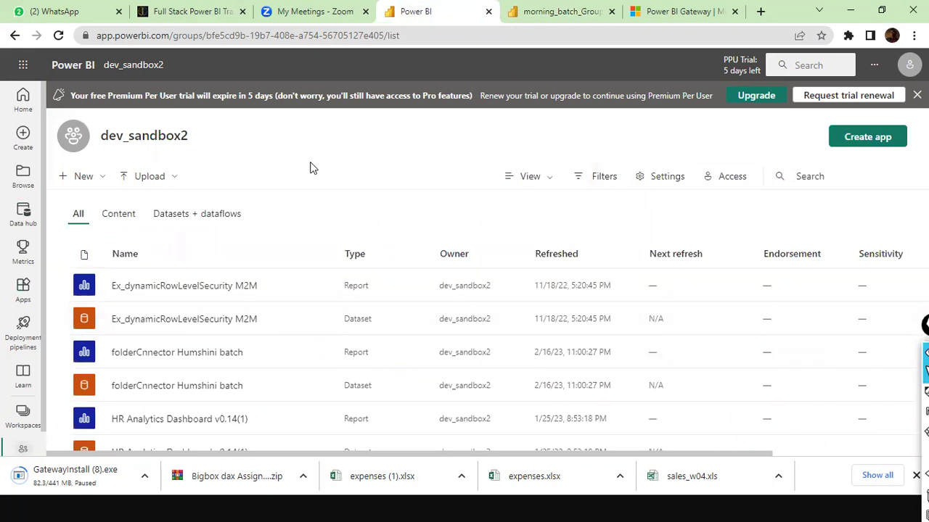
pyautogui.click(557, 17)
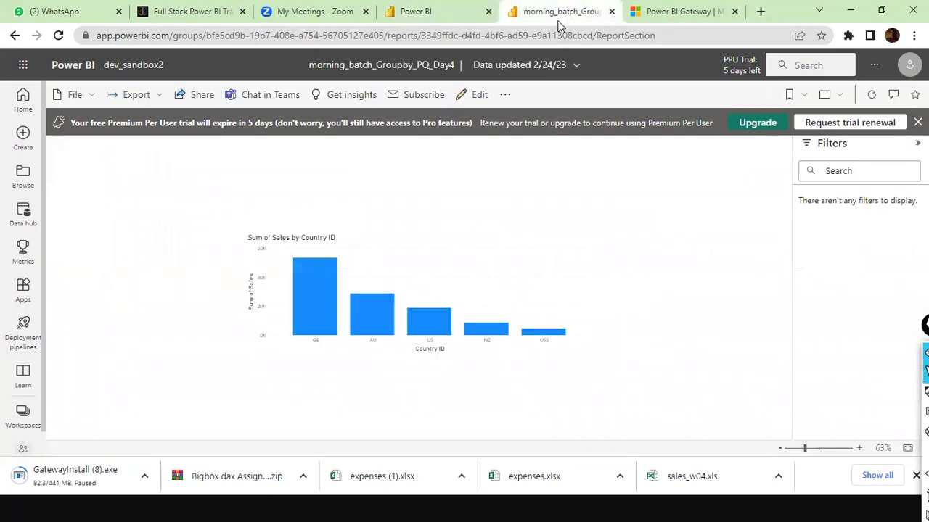
pyautogui.moveTo(386, 344)
pyautogui.moveTo(429, 316)
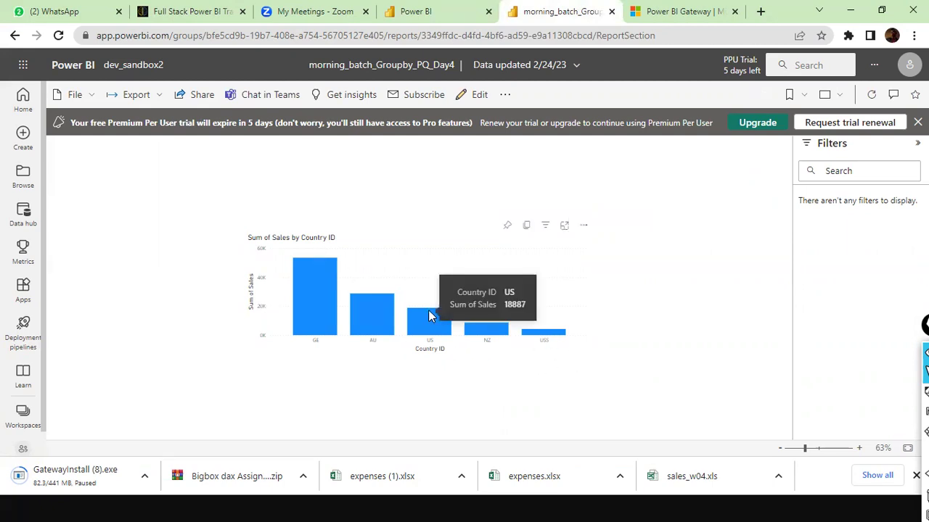
# Step: Reopen dev_sandbox2 from the Workspaces list and show the + New item choices
pyautogui.click(412, 15)
pyautogui.click(24, 417)
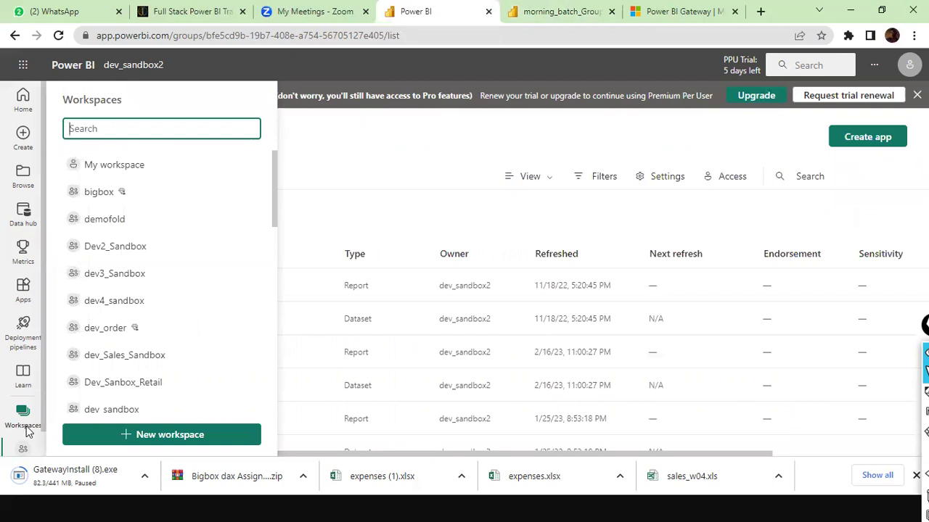
pyautogui.scroll(-2, 165, 368)
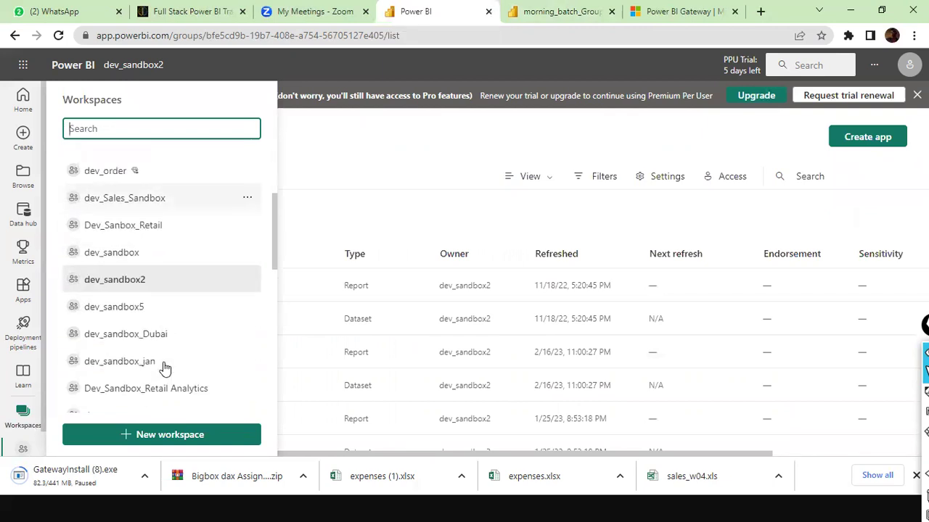
pyautogui.scroll(-2, 164, 368)
pyautogui.scroll(2, 162, 369)
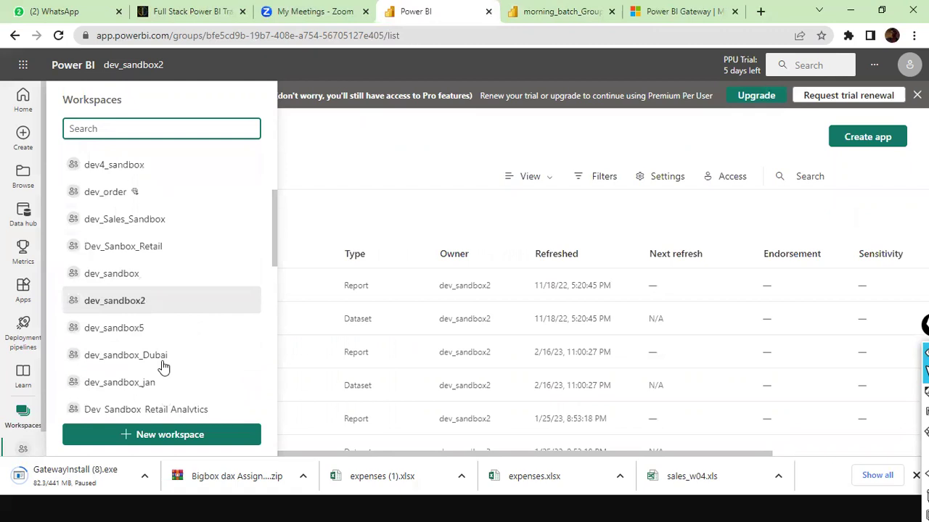
pyautogui.doubleClick(122, 303)
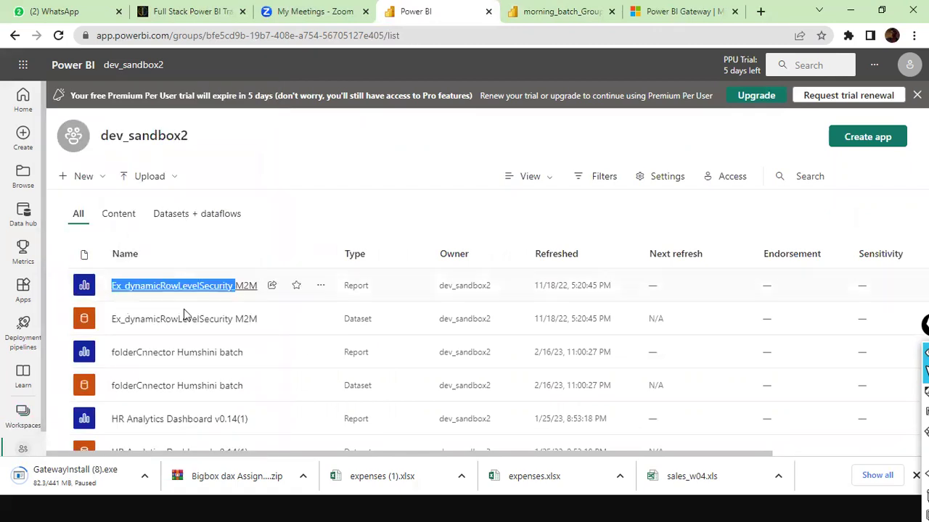
pyautogui.click(104, 179)
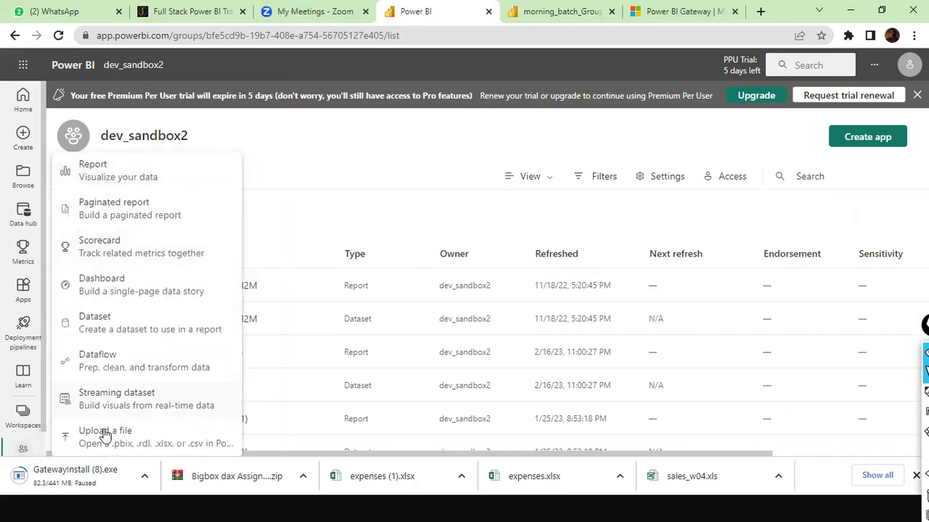
# Step: Import aggSales.csv as a new CSV dataset
pyautogui.click(158, 442)
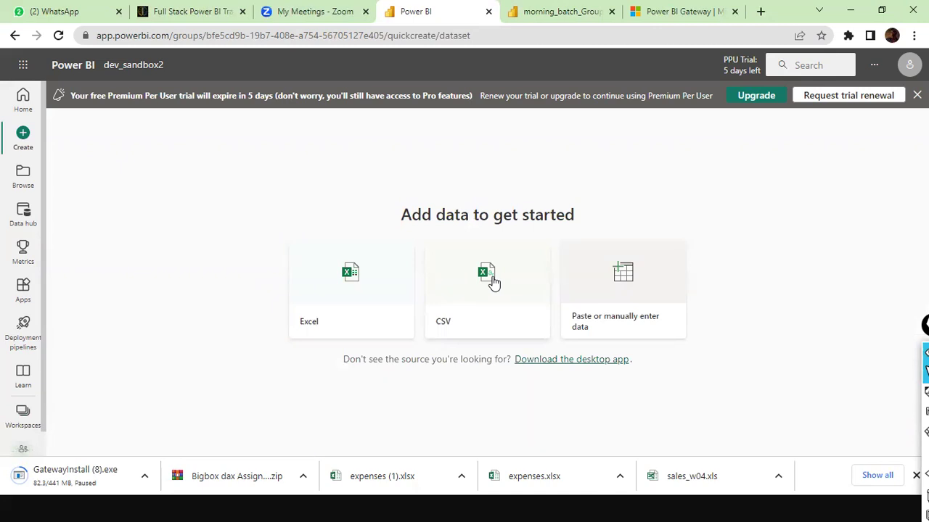
pyautogui.click(492, 281)
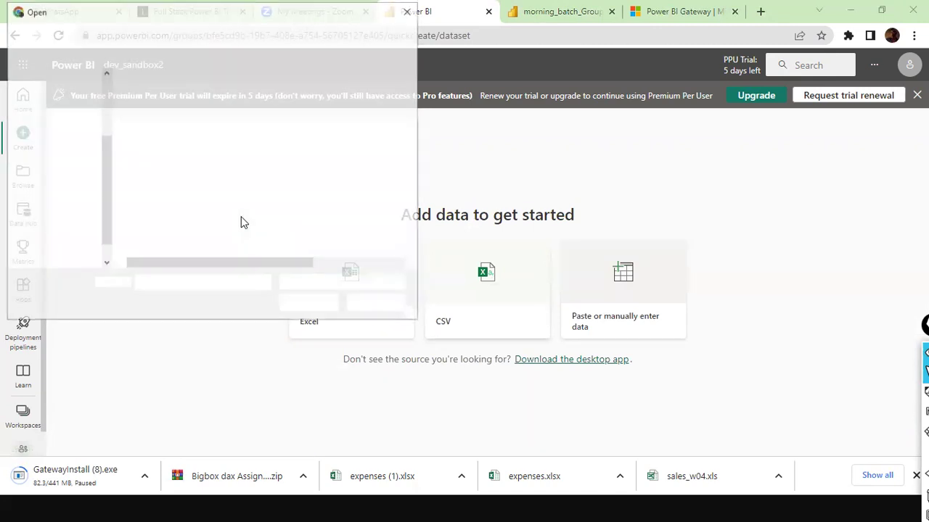
pyautogui.scroll(10, 203, 221)
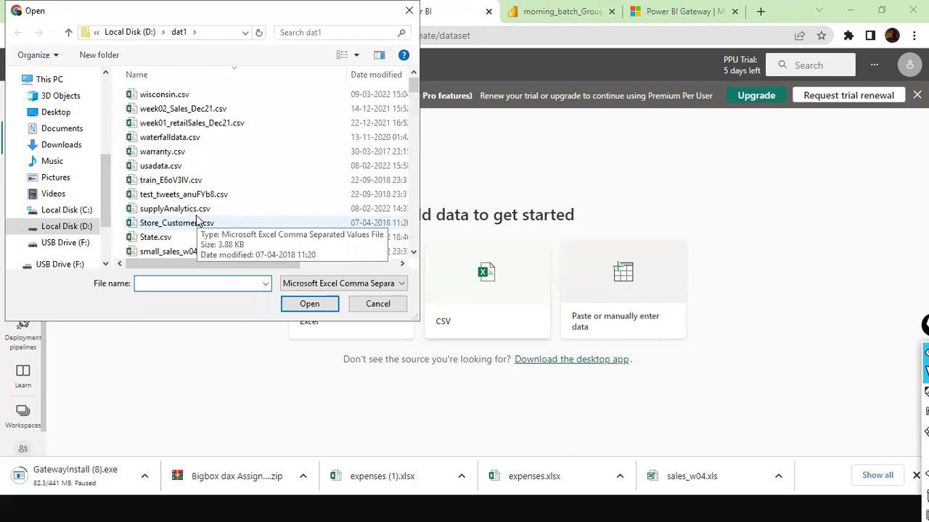
pyautogui.write('agg')
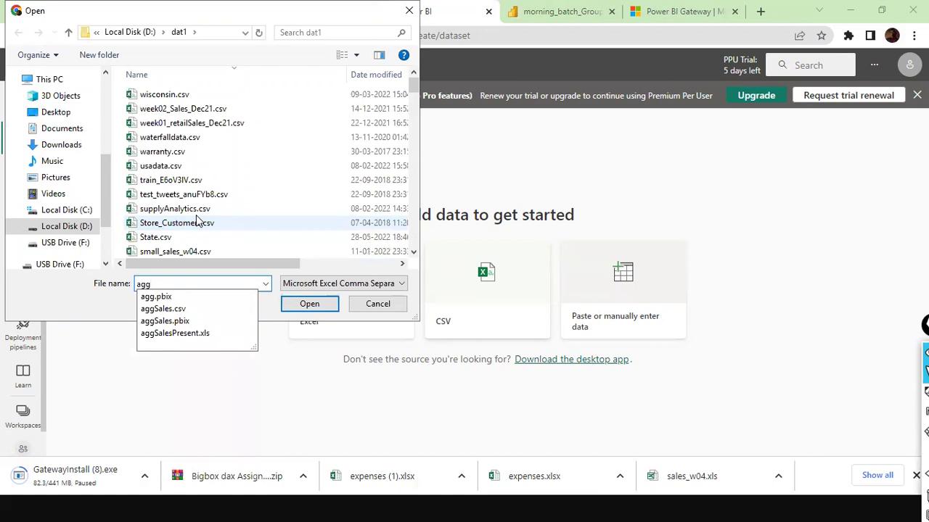
pyautogui.click(302, 305)
pyautogui.click(307, 304)
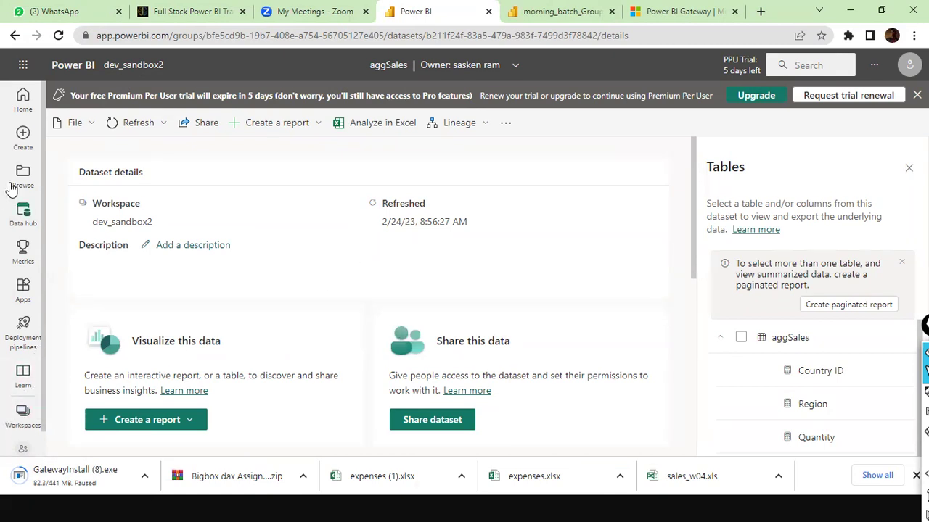
# Step: Go Home, reopen the dev_sandbox2 workspace, and bring up the + New item list
pyautogui.click(24, 110)
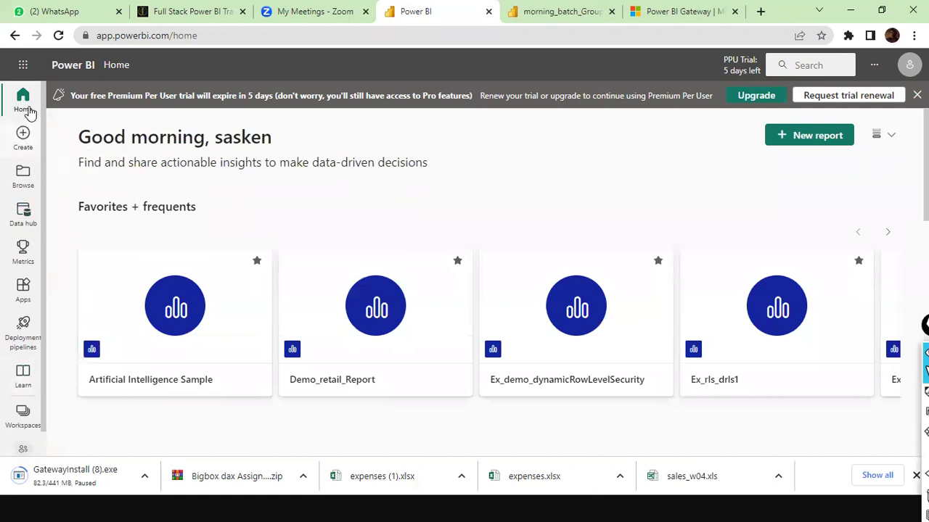
pyautogui.click(23, 418)
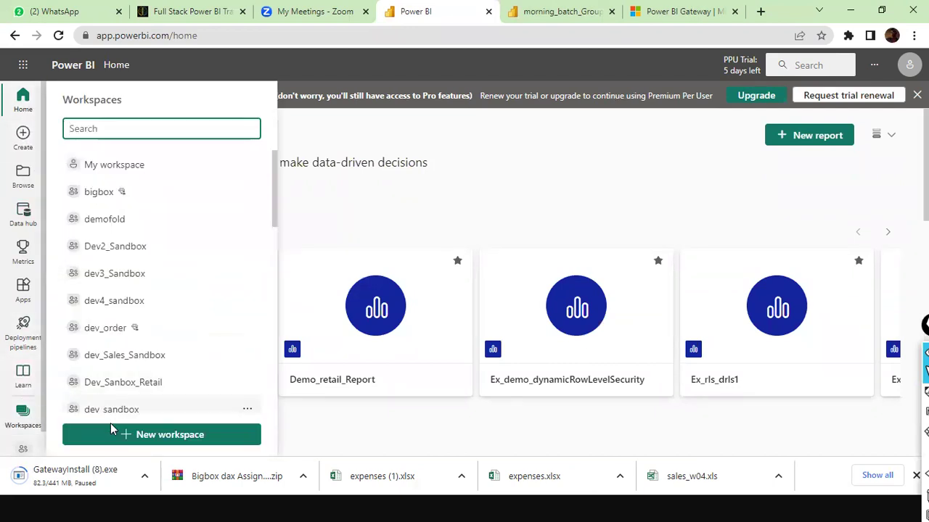
pyautogui.scroll(-2, 159, 307)
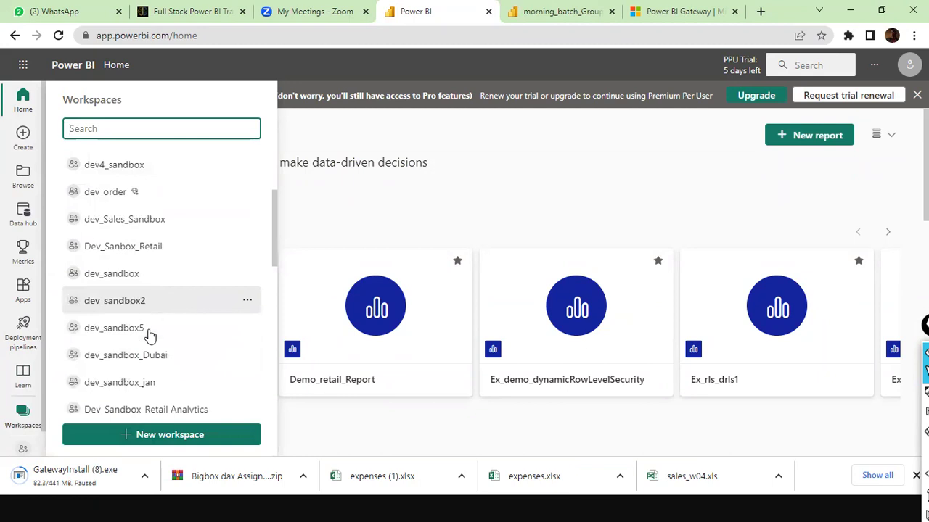
pyautogui.click(151, 302)
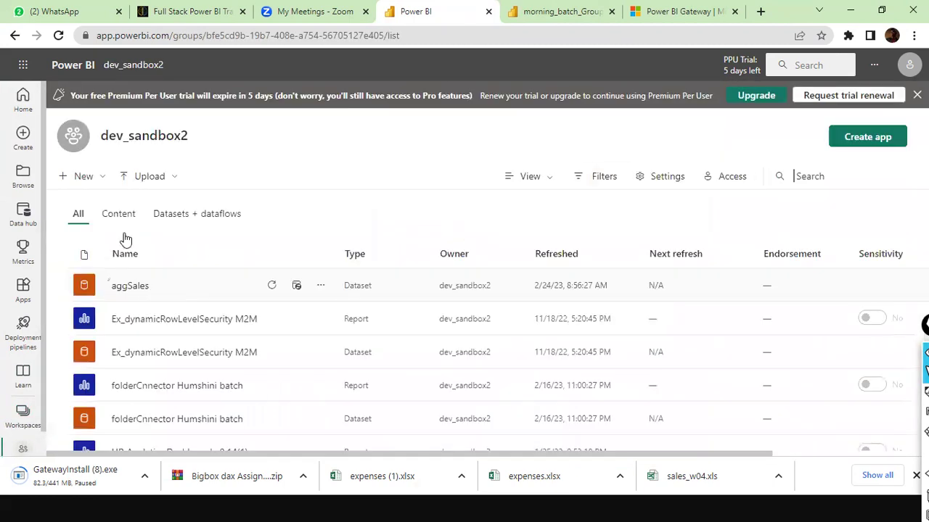
pyautogui.click(104, 182)
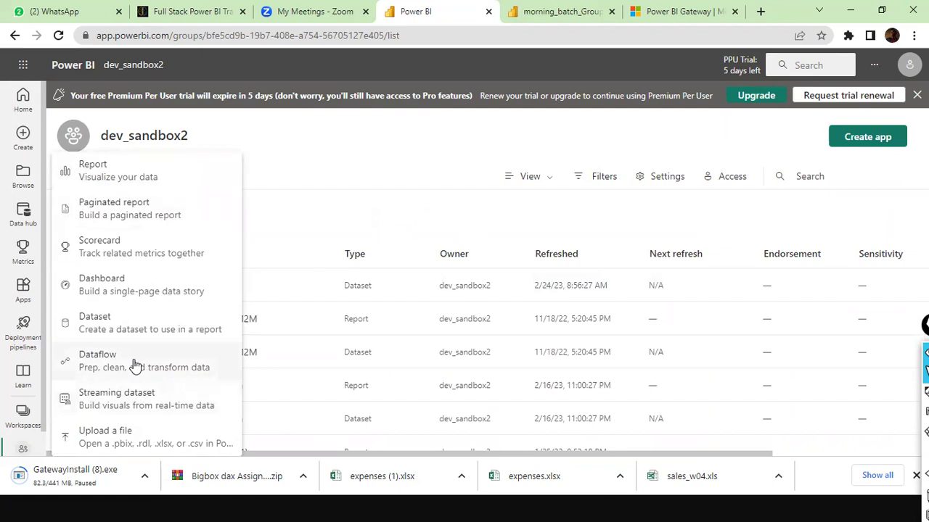
# Step: Start a new dataflow with a Text/CSV file connector, then switch to File Explorer
pyautogui.click(135, 364)
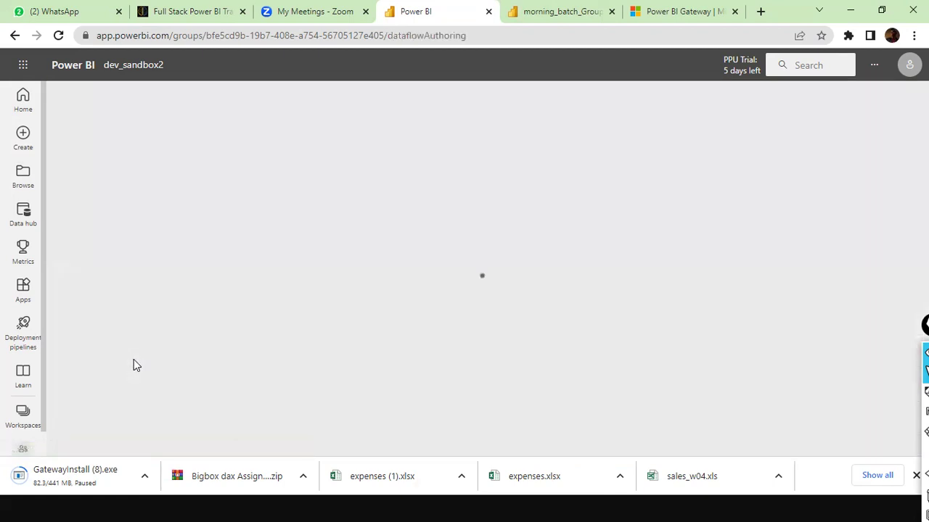
pyautogui.scroll(-1, 372, 348)
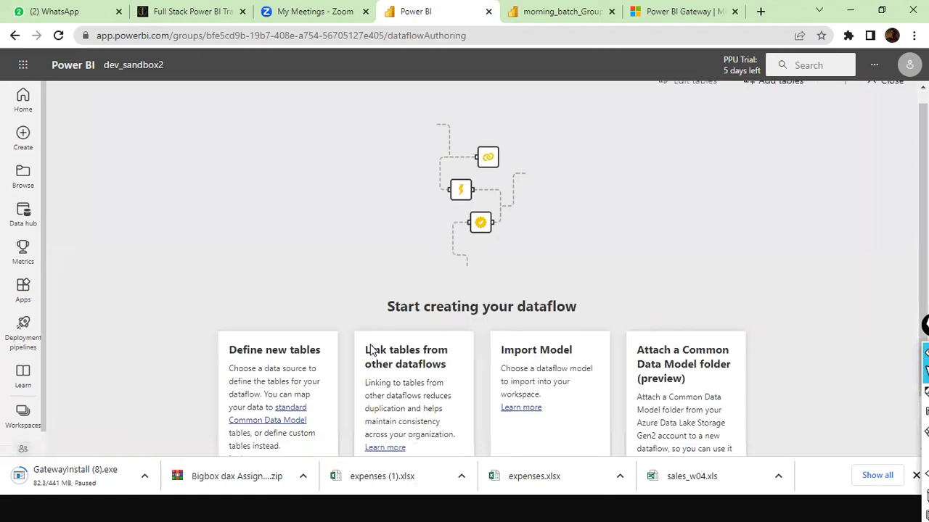
pyautogui.click(289, 435)
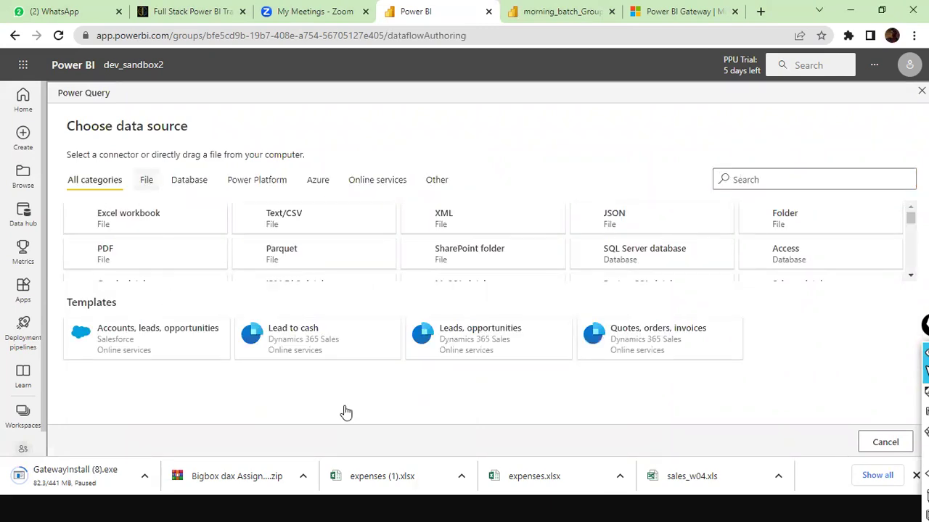
pyautogui.click(146, 181)
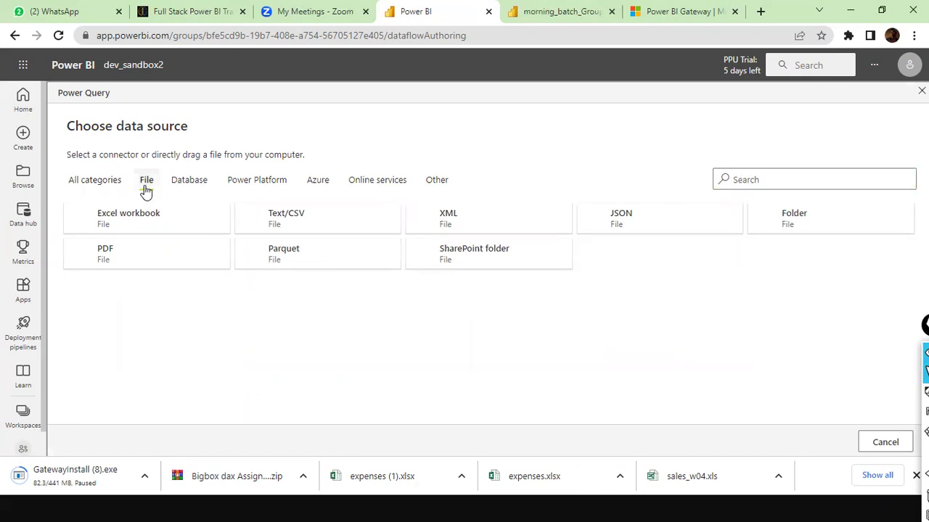
pyautogui.click(306, 221)
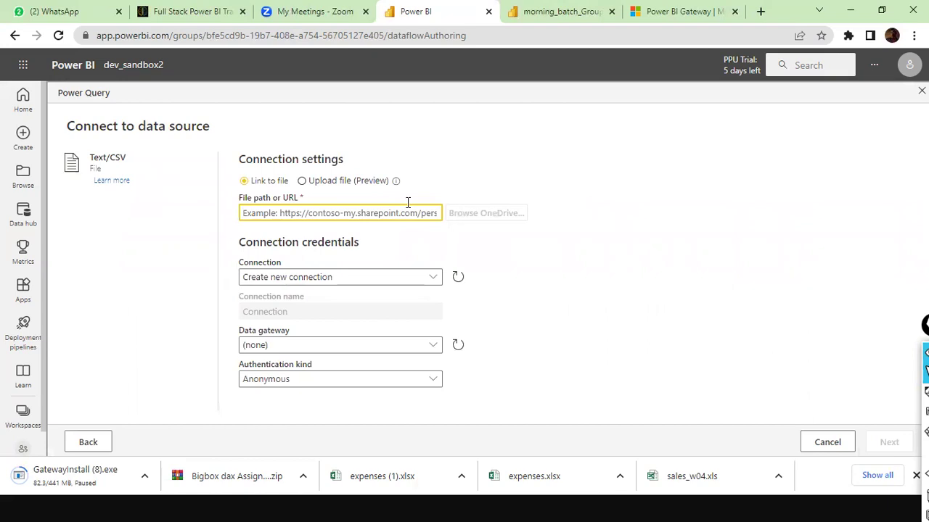
pyautogui.write('D:')
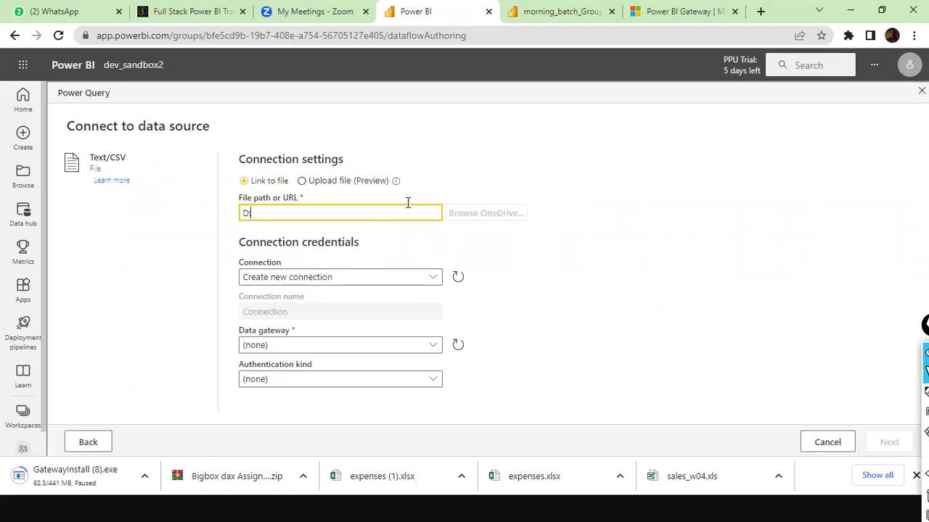
pyautogui.hotkey('alt', 'Tab')
pyautogui.hotkey('alt', 'Tab')
pyautogui.hotkey('alt', 'Tab')
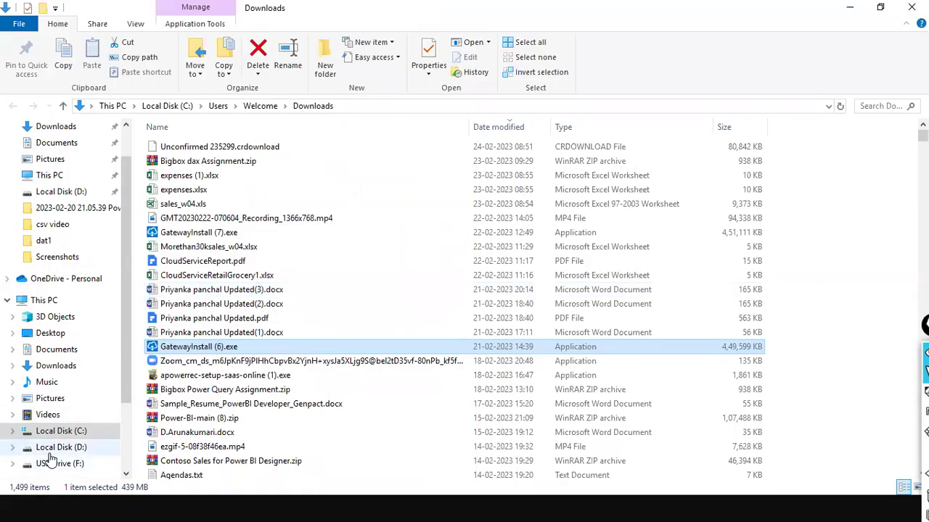
# Step: Open the dat1 folder on Local Disk (D:) and paste D:\dat1 into the File path field
pyautogui.click(61, 447)
pyautogui.click(188, 404)
pyautogui.write('dat1')
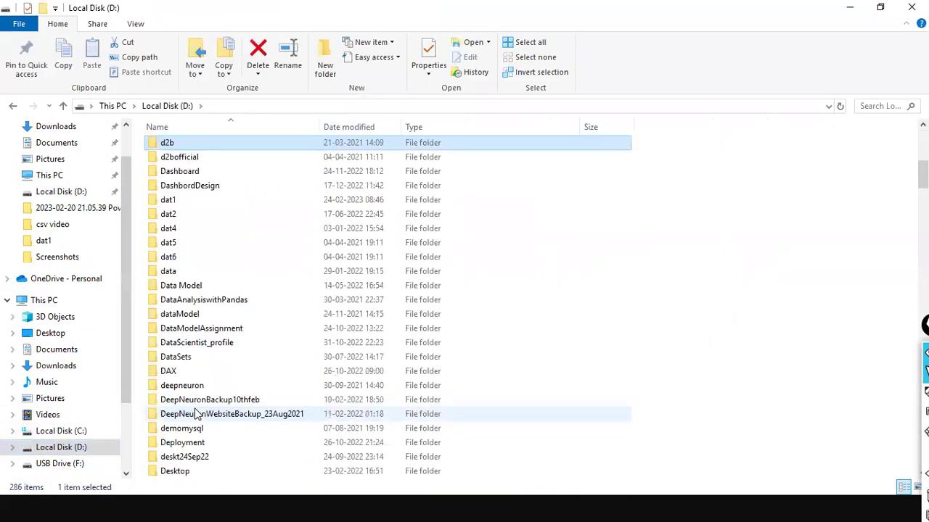
pyautogui.doubleClick(167, 204)
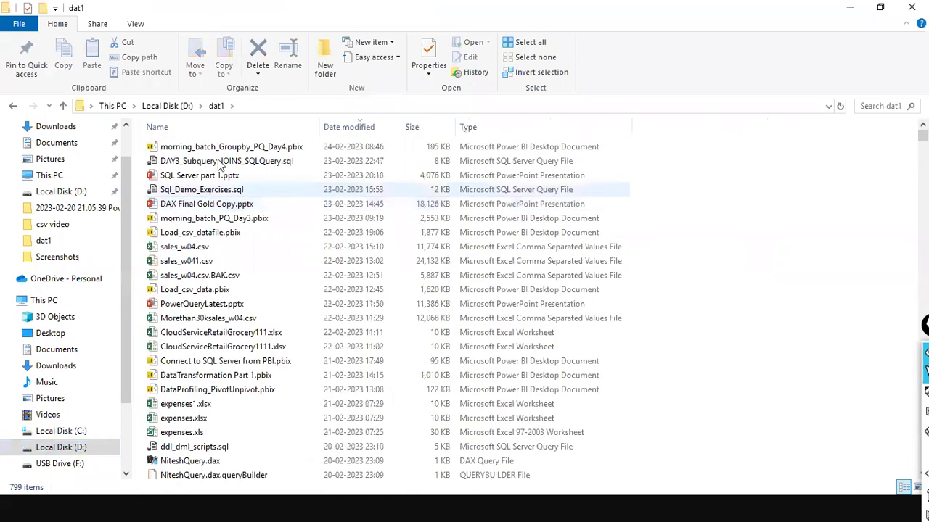
pyautogui.click(268, 106)
pyautogui.hotkey('ctrl', 'c')
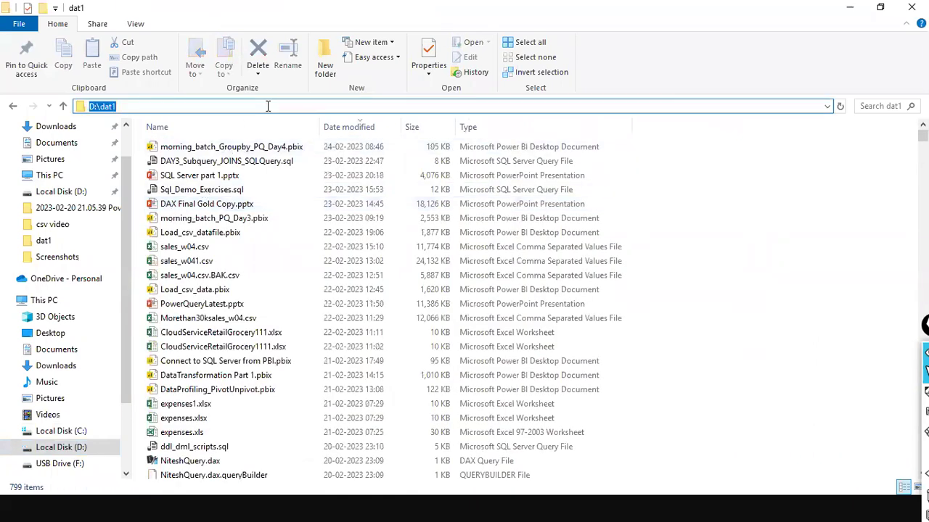
pyautogui.hotkey('alt', 'Tab')
pyautogui.hotkey('ctrl', 'a')
pyautogui.hotkey('ctrl', 'v')
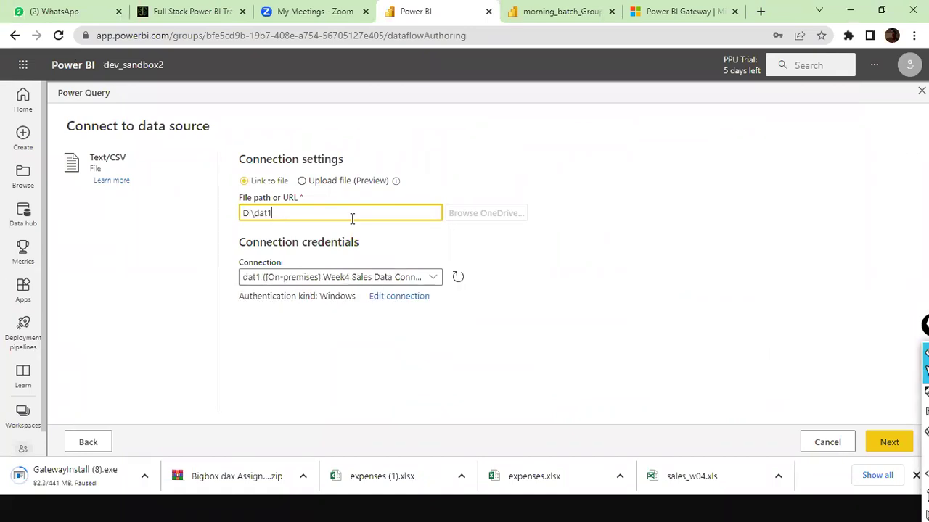
# Step: Extend the file path to D:\dat1\agg and return to the dat1 folder window
pyautogui.write('\\agg')
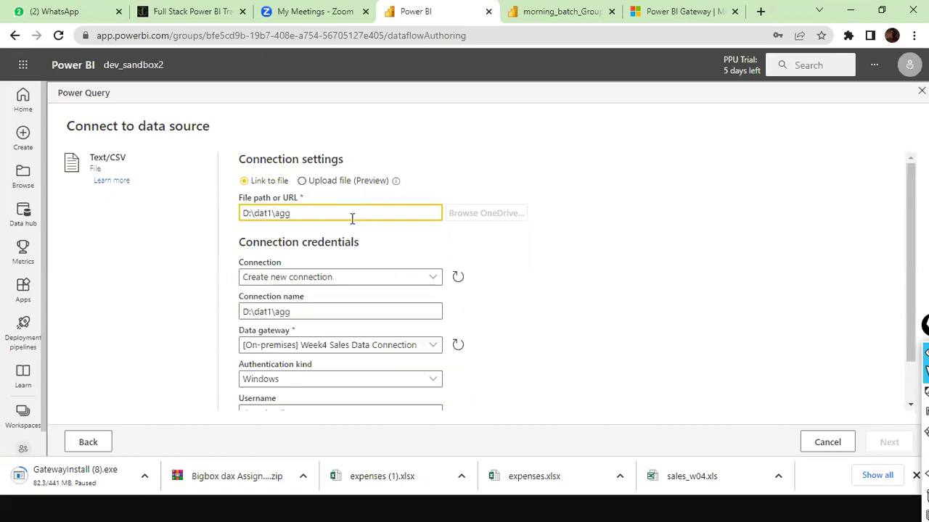
pyautogui.hotkey('alt', 'Tab')
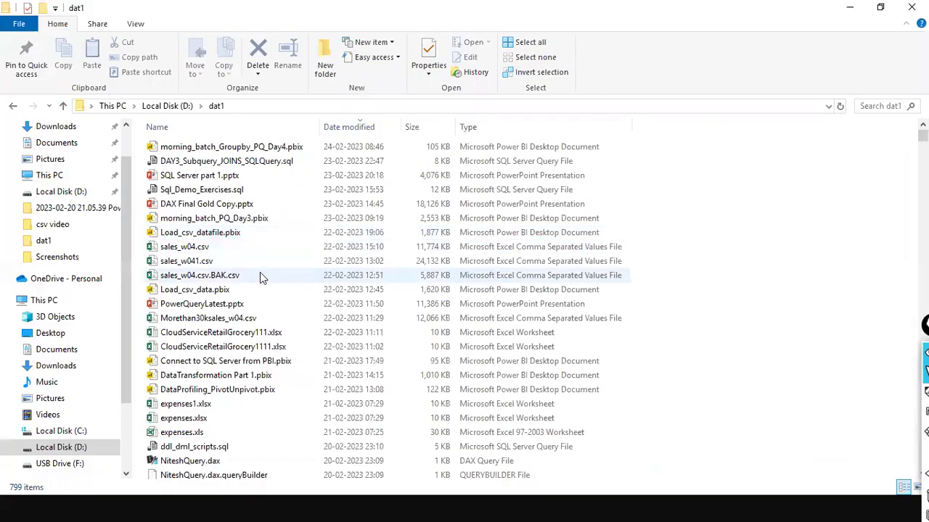
# Step: Browse the dat1 folder's agg files, such as aggSalesPresent.xls, then switch back toward Power BI
pyautogui.write('agg')
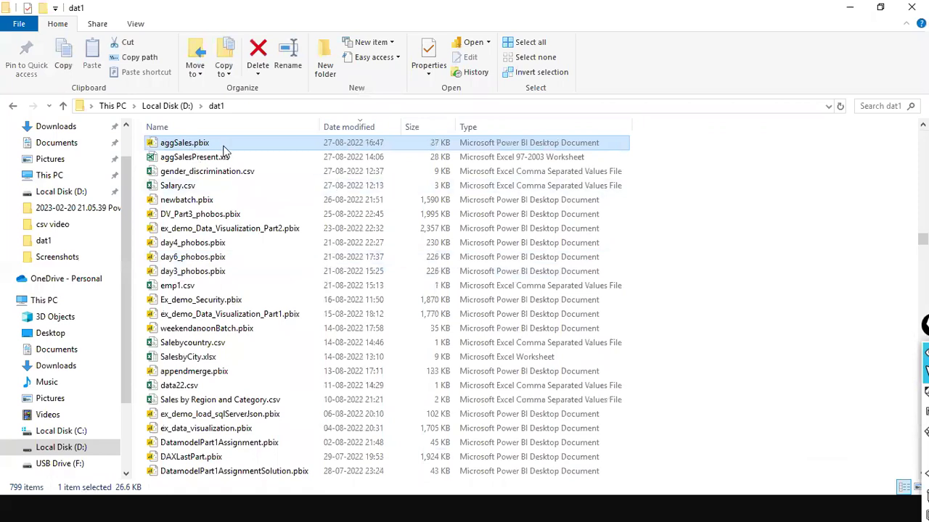
pyautogui.press('Down')
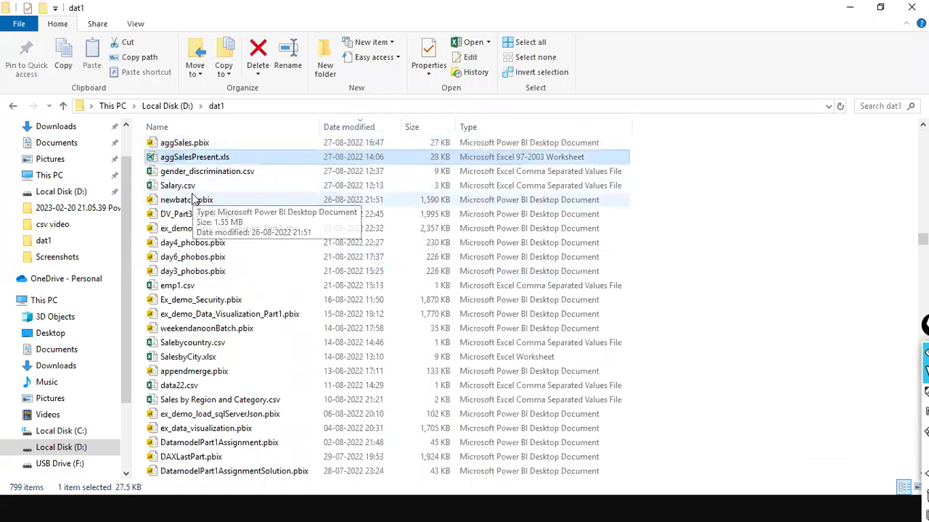
pyautogui.click(198, 214)
pyautogui.scroll(4, 260, 186)
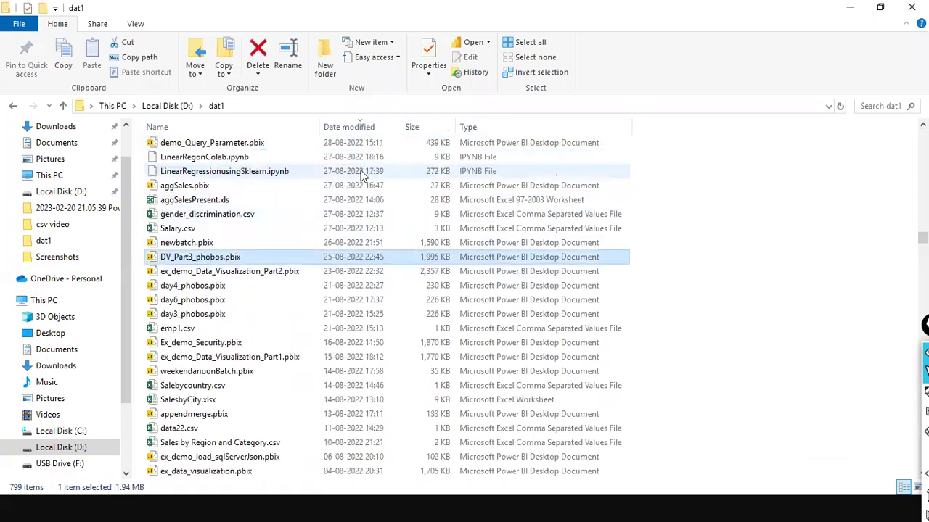
pyautogui.moveTo(922, 233); pyautogui.dragTo(729, 137)
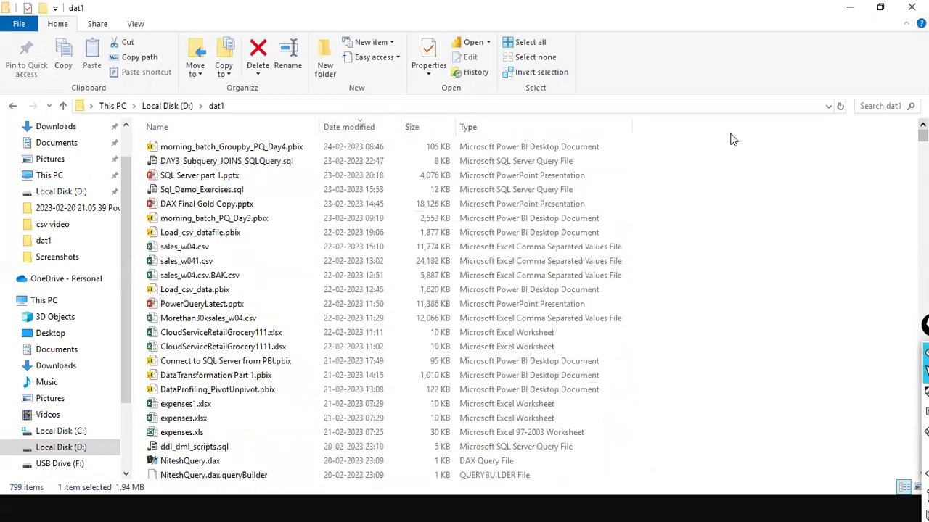
pyautogui.click(189, 191)
pyautogui.press('a')
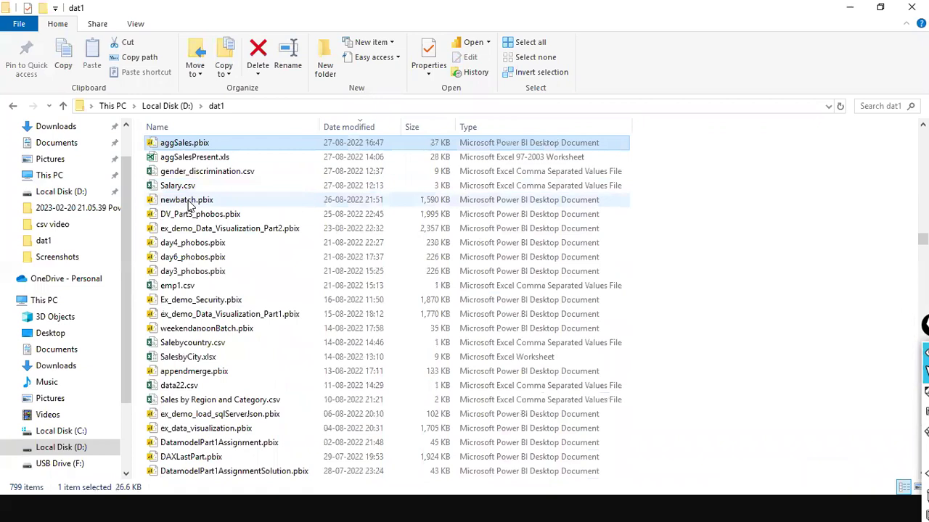
pyautogui.press('Down')
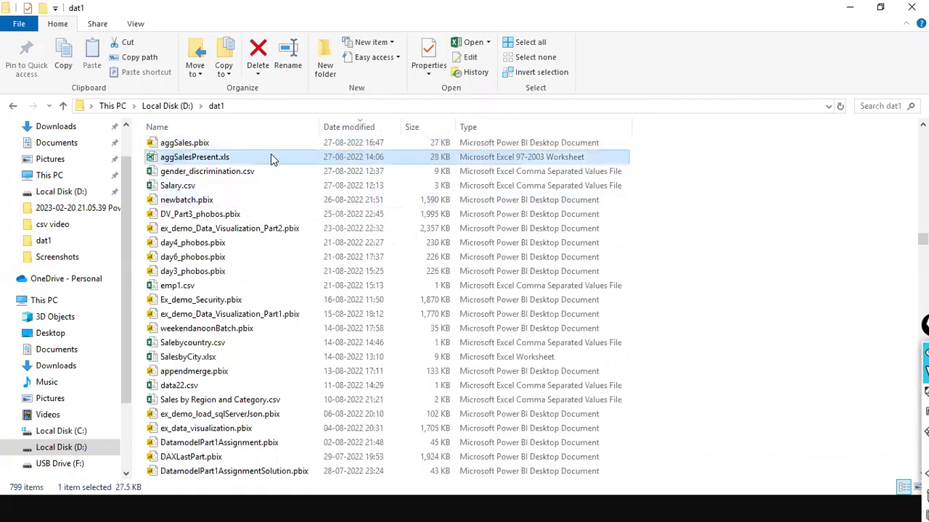
pyautogui.hotkey('alt', 'Tab')
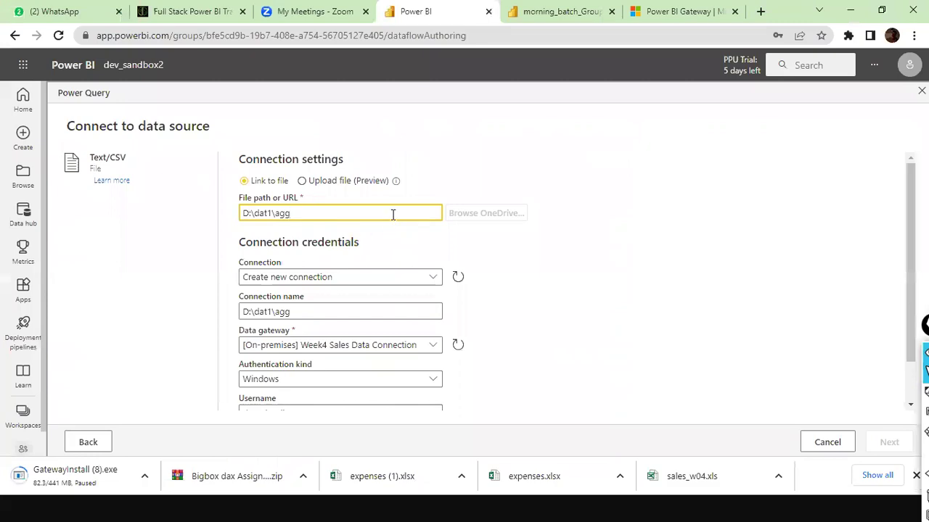
pyautogui.hotkey('alt', 'Tab')
pyautogui.hotkey('alt', 'Tab')
pyautogui.hotkey('alt', 'Tab')
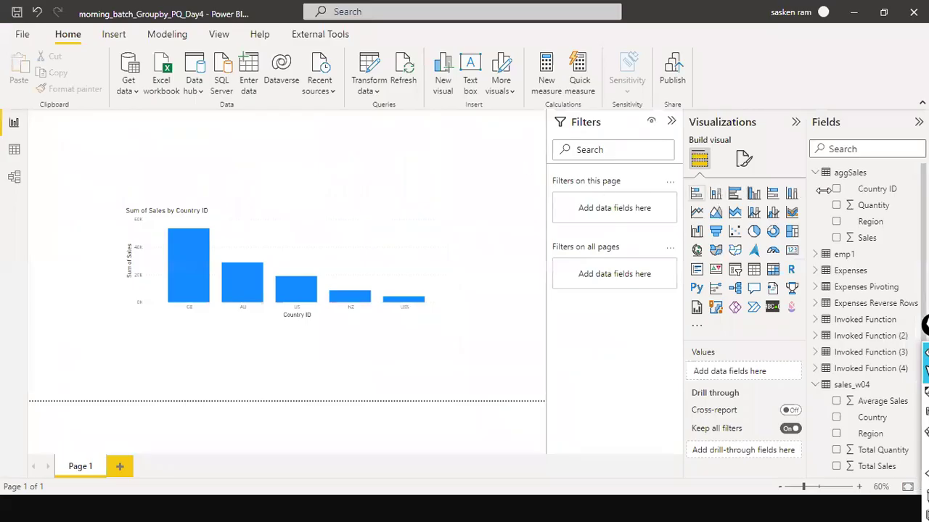
# Step: Check Power BI Desktop's data source settings showing d:\dat1\aggsales.csv, then return to the browser
pyautogui.click(372, 87)
pyautogui.click(365, 131)
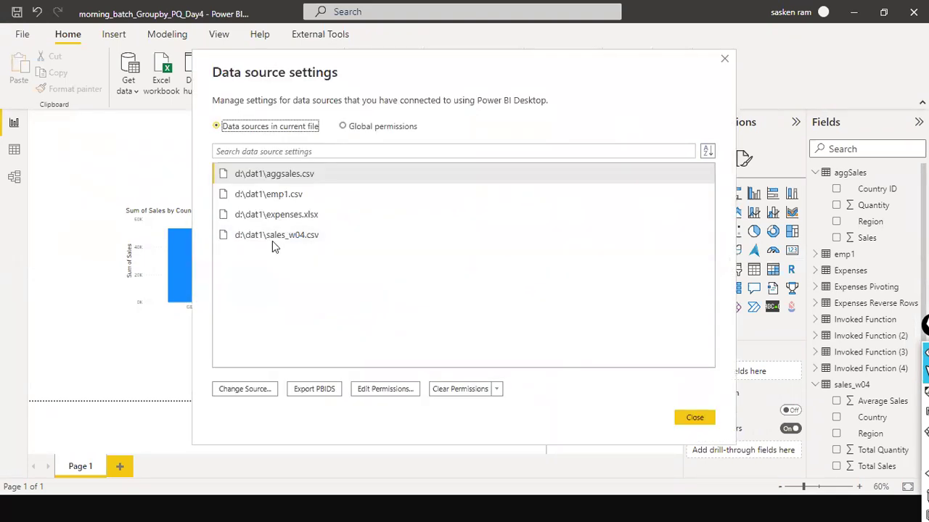
pyautogui.press('Tab')
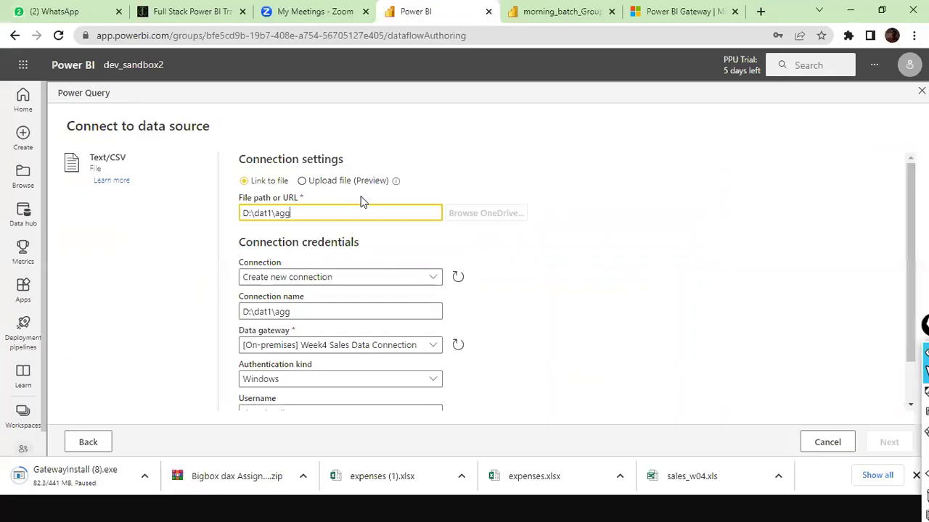
# Step: Set the path to D:\dat1\aggsales.csv with a new Week4 gateway connection using Windows authentication
pyautogui.write('sales.c')
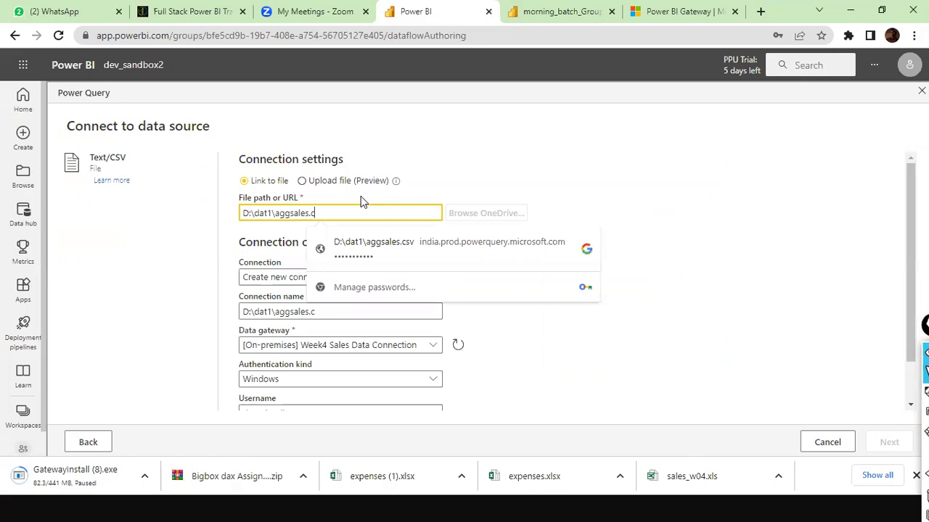
pyautogui.write('sv')
pyautogui.press('Tab')
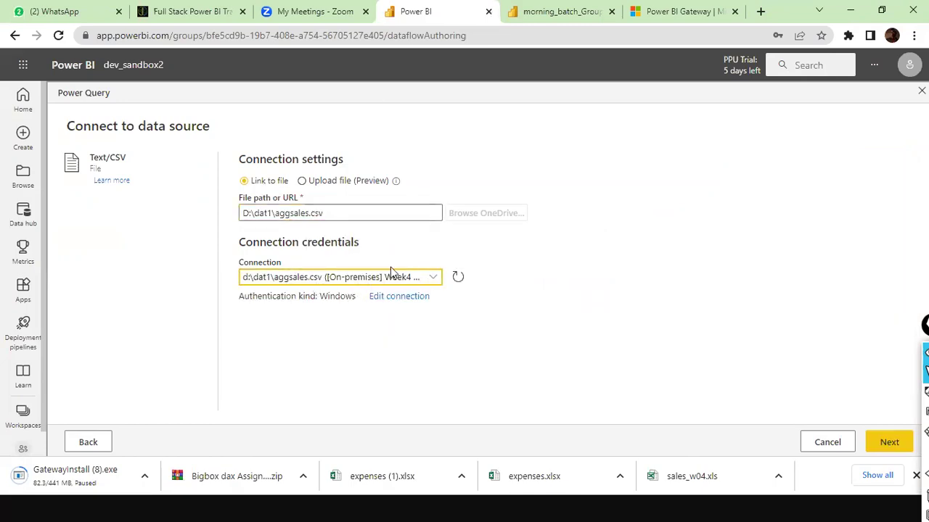
pyautogui.click(434, 277)
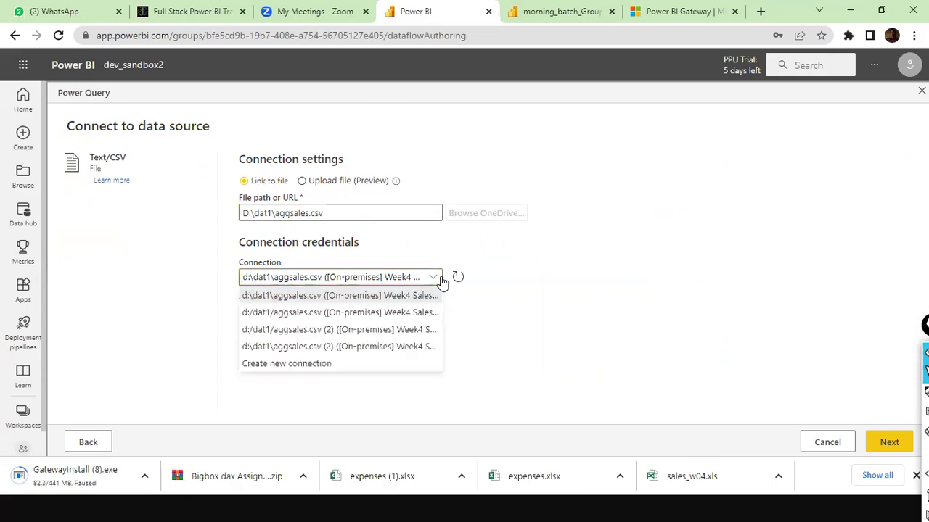
pyautogui.click(335, 369)
pyautogui.scroll(-1, 506, 267)
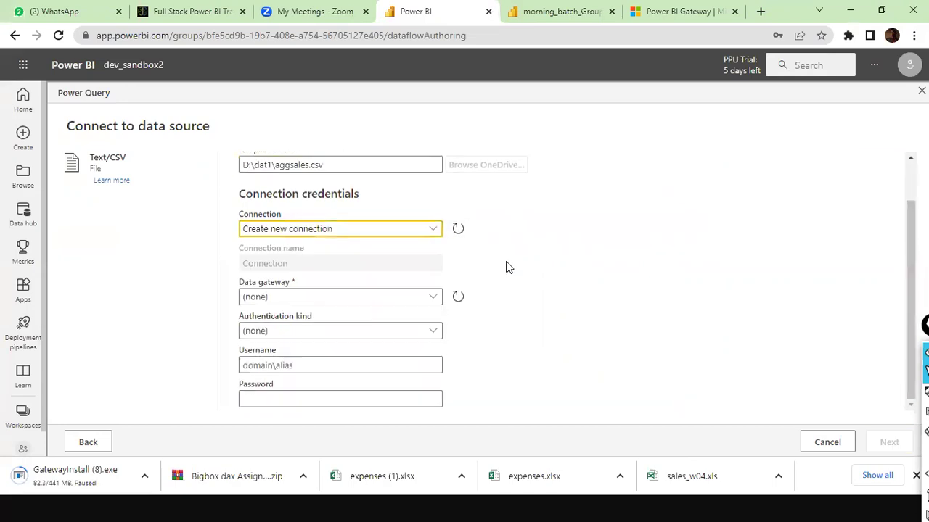
pyautogui.click(434, 301)
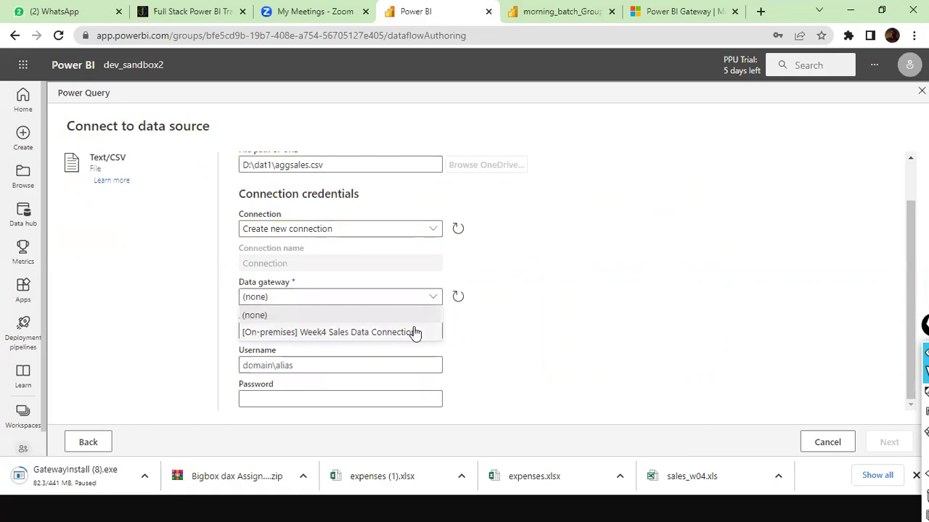
pyautogui.click(415, 331)
pyautogui.click(433, 335)
pyautogui.click(433, 349)
# Step: Reset and reselect the Week4 Sales Data Connection gateway, then focus the username field
pyautogui.click(435, 365)
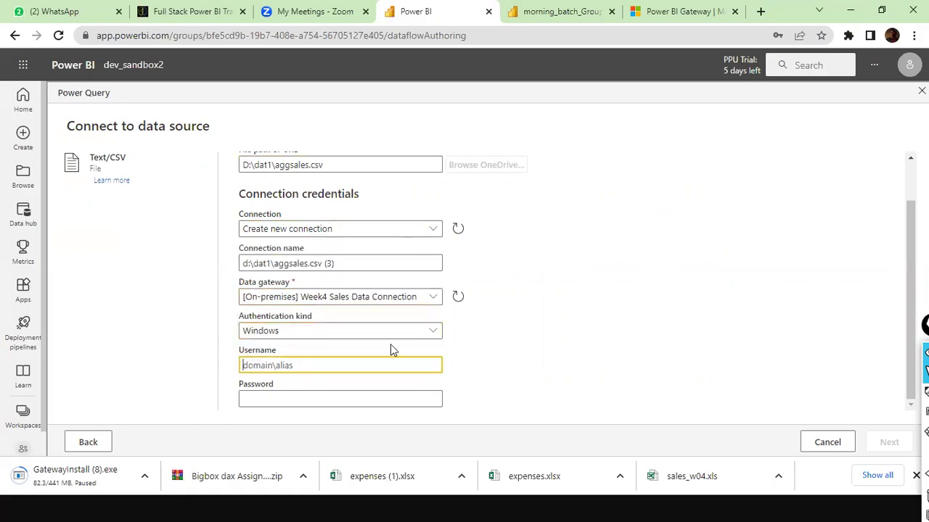
pyautogui.click(433, 297)
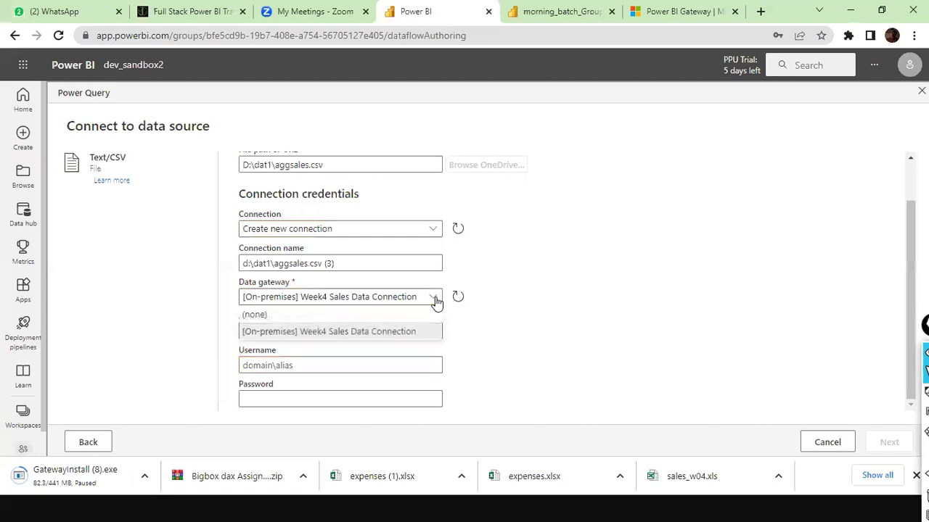
pyautogui.click(319, 317)
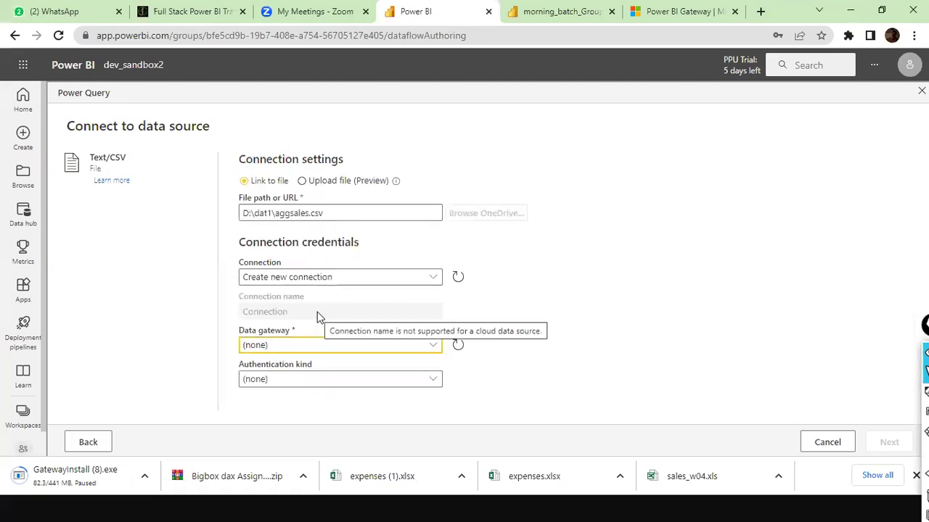
pyautogui.click(438, 348)
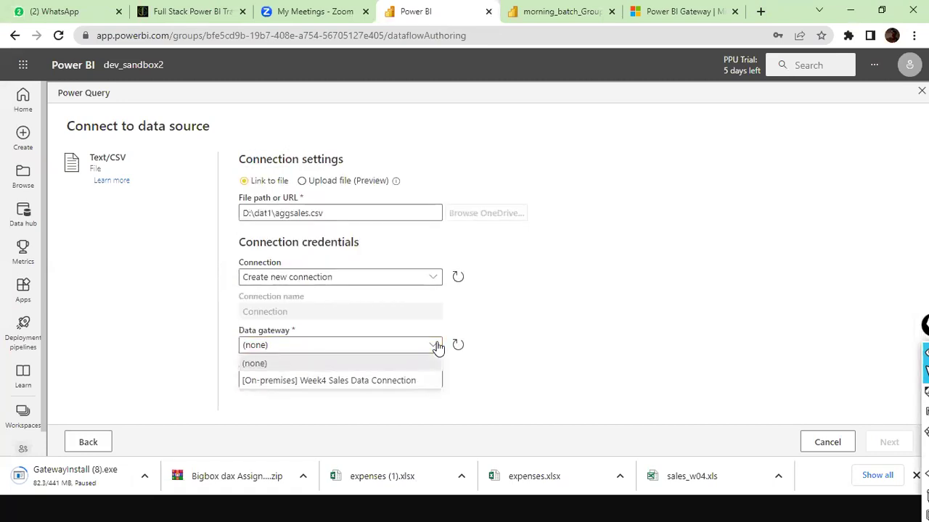
pyautogui.click(396, 389)
pyautogui.scroll(-2, 421, 341)
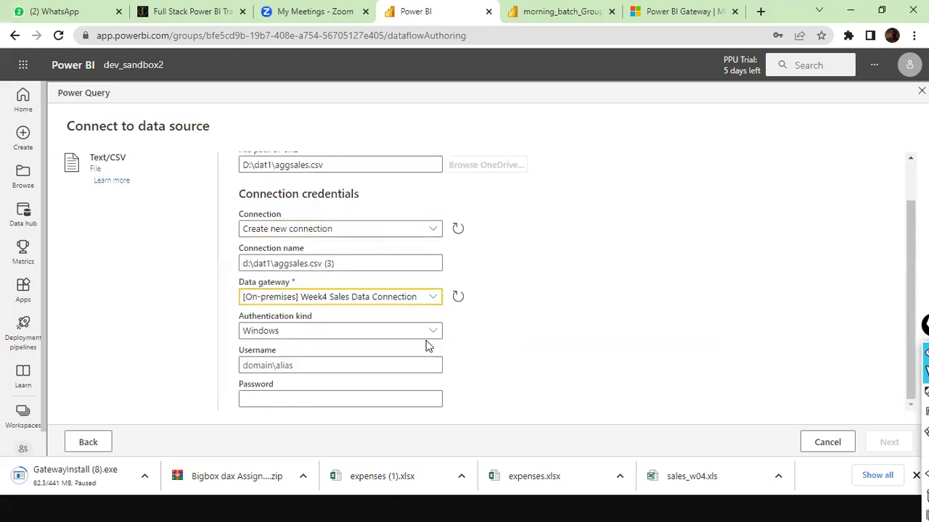
pyautogui.click(341, 362)
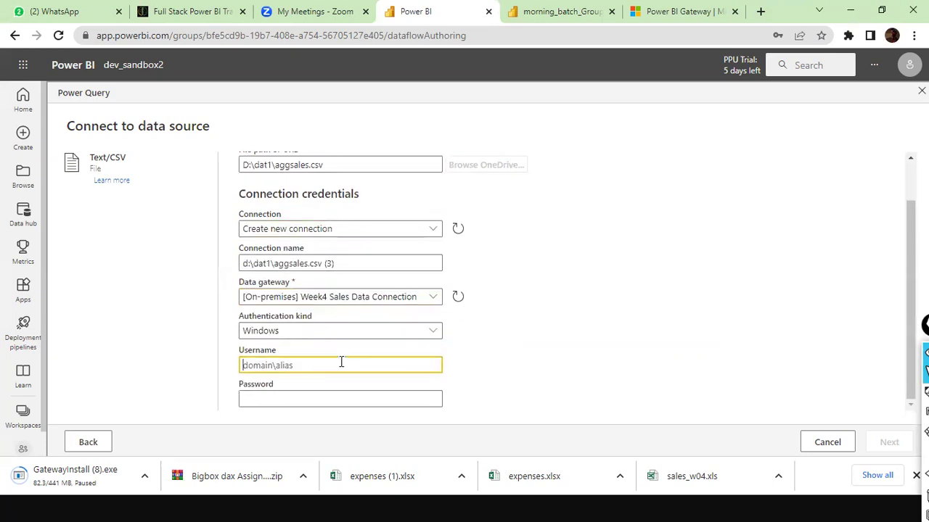
# Step: Enter the Windows username and password for the connection
pyautogui.write('DESKTOP-8KBBDN3\\Welcom')
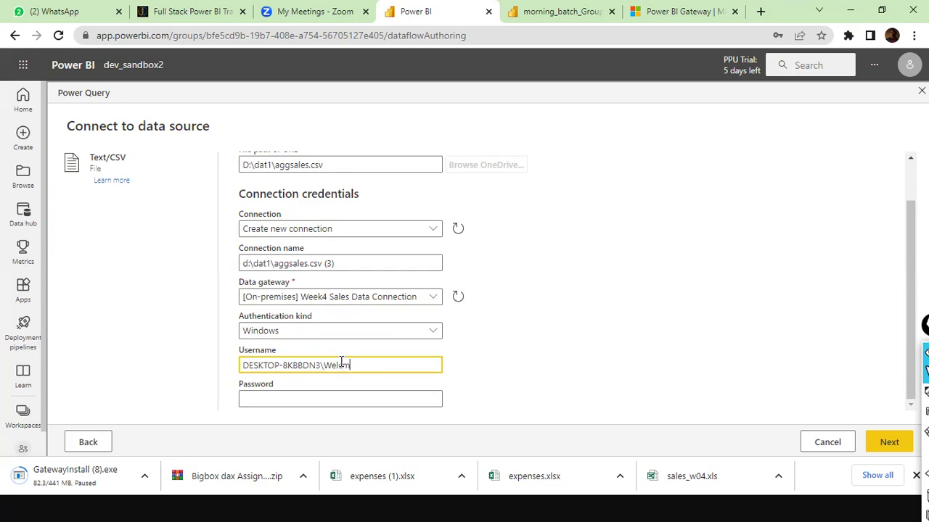
pyautogui.write('e')
pyautogui.press('Tab')
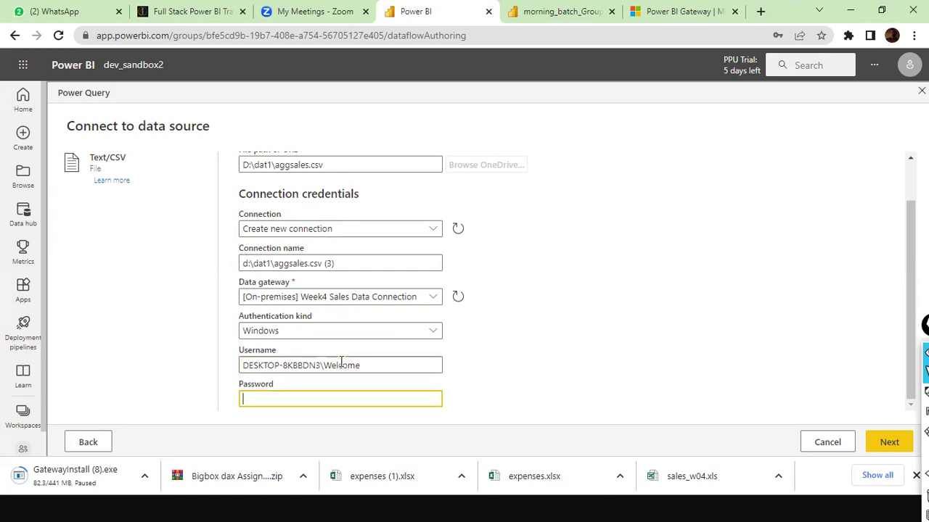
pyautogui.write('•••••')
pyautogui.scroll(2, 404, 245)
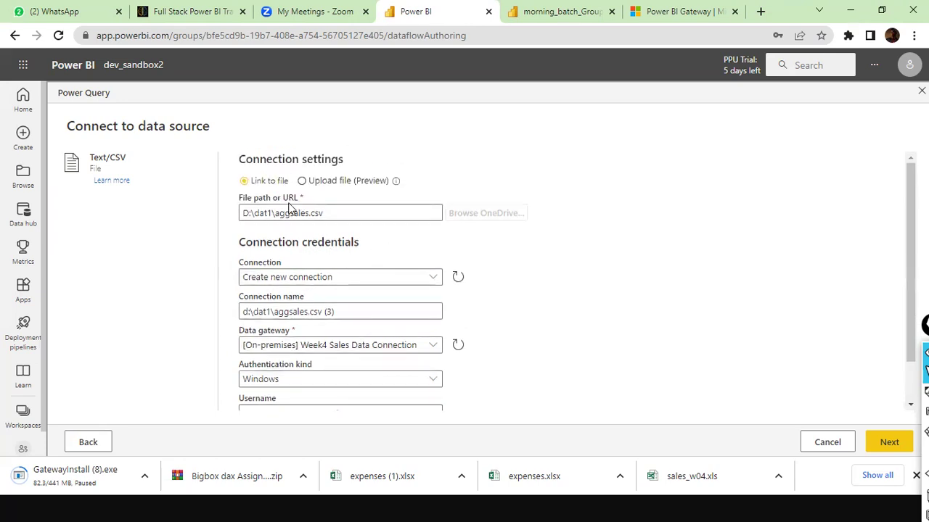
pyautogui.moveTo(330, 213); pyautogui.dragTo(205, 208)
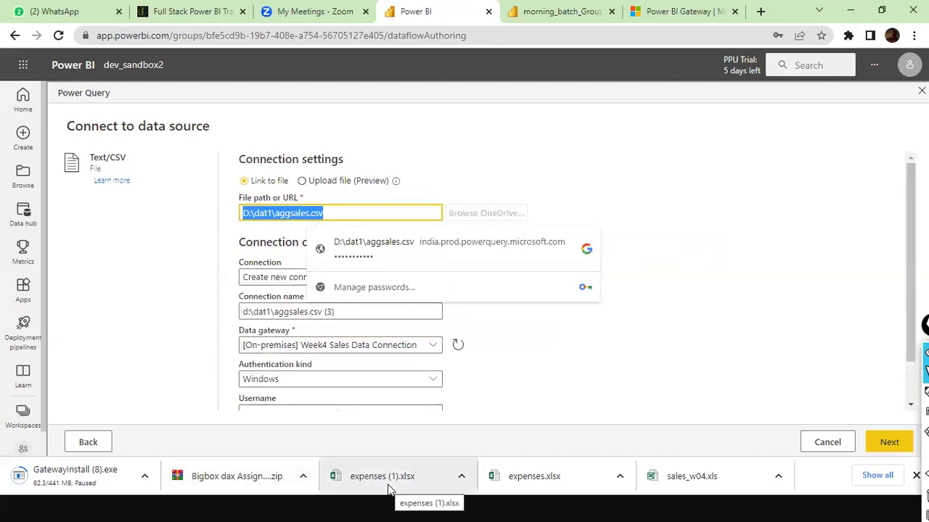
pyautogui.click(345, 209)
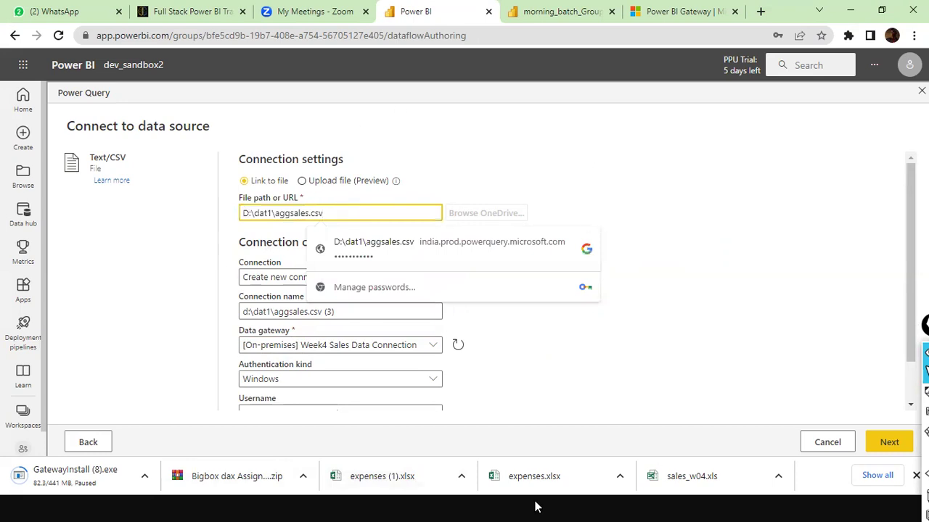
pyautogui.click(684, 245)
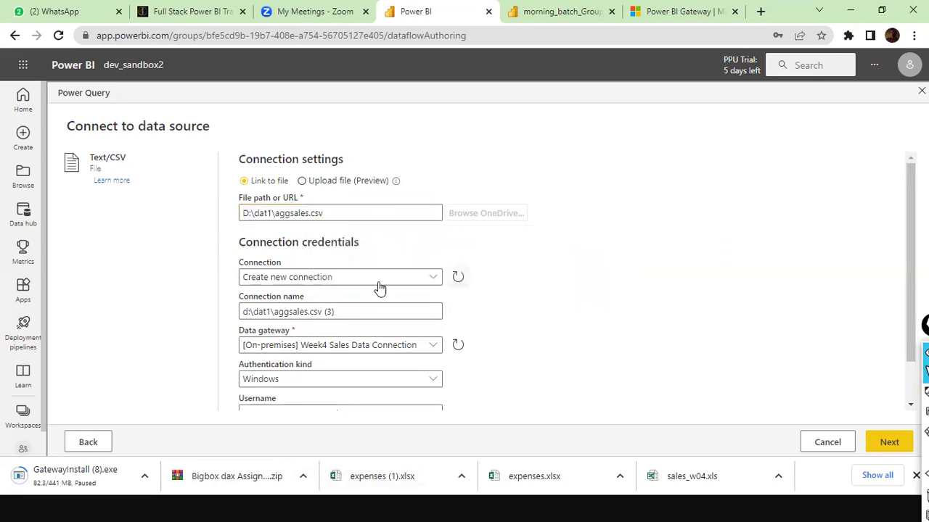
pyautogui.scroll(-1, 364, 304)
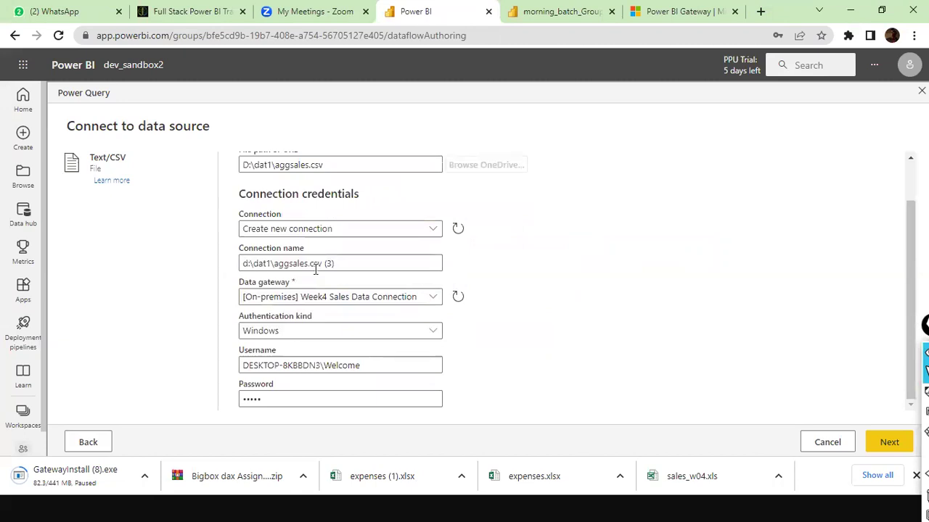
# Step: Name the connection 'agg Sales connection'
pyautogui.tripleClick(341, 264)
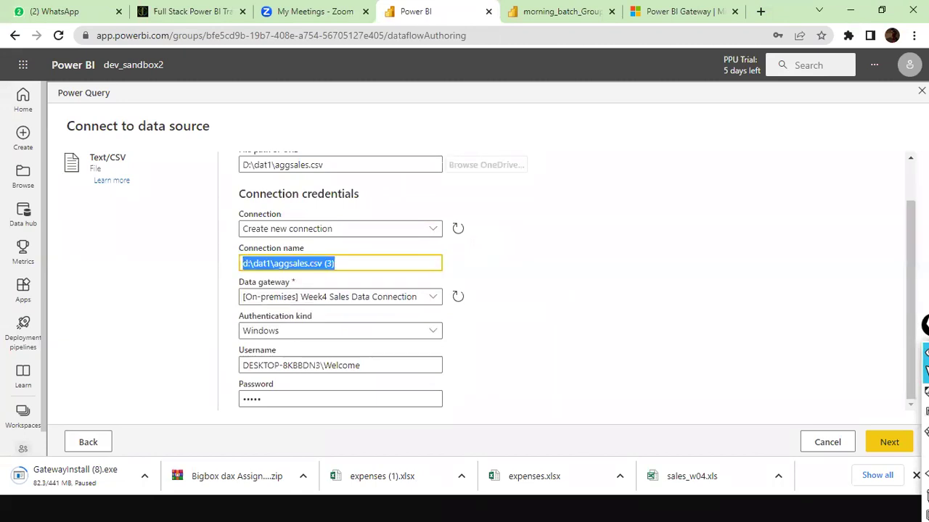
pyautogui.write('agg Sales')
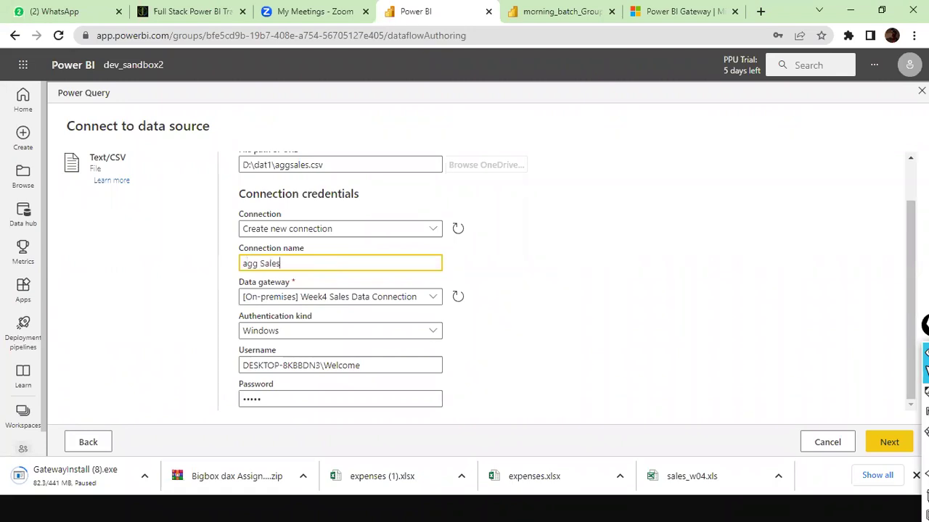
pyautogui.press('Tab')
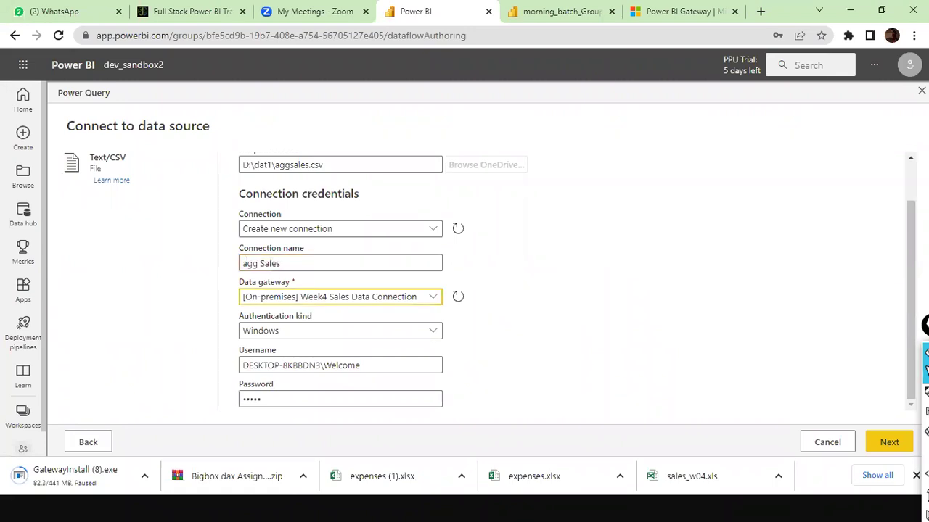
pyautogui.click(341, 261)
pyautogui.write('connection')
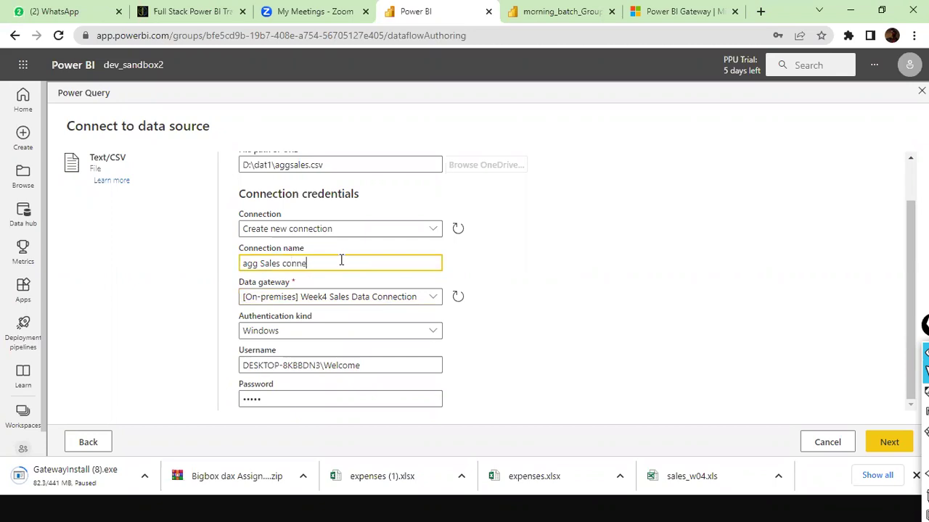
pyautogui.click(743, 293)
# Step: Confirm the Week4 Sales Data Connection gateway, adjust the username, and continue to the aggsales.csv preview
pyautogui.click(435, 303)
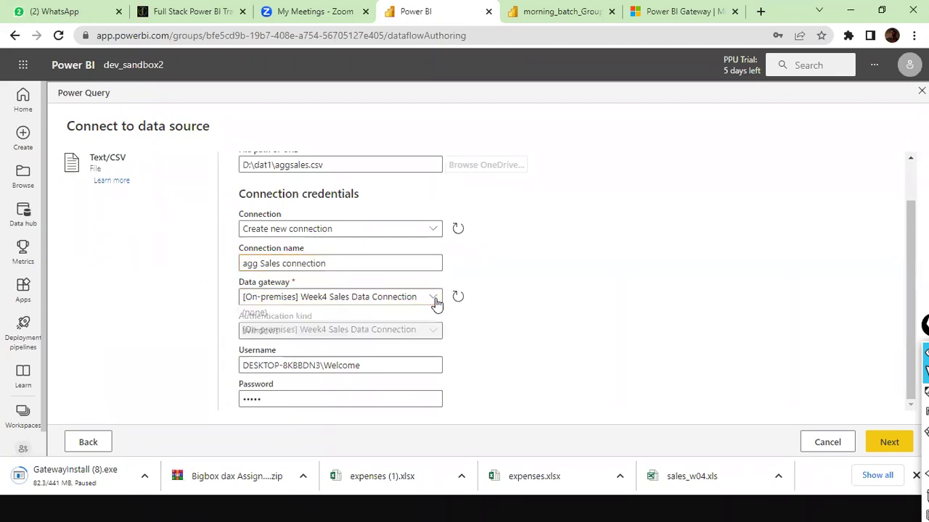
pyautogui.click(435, 302)
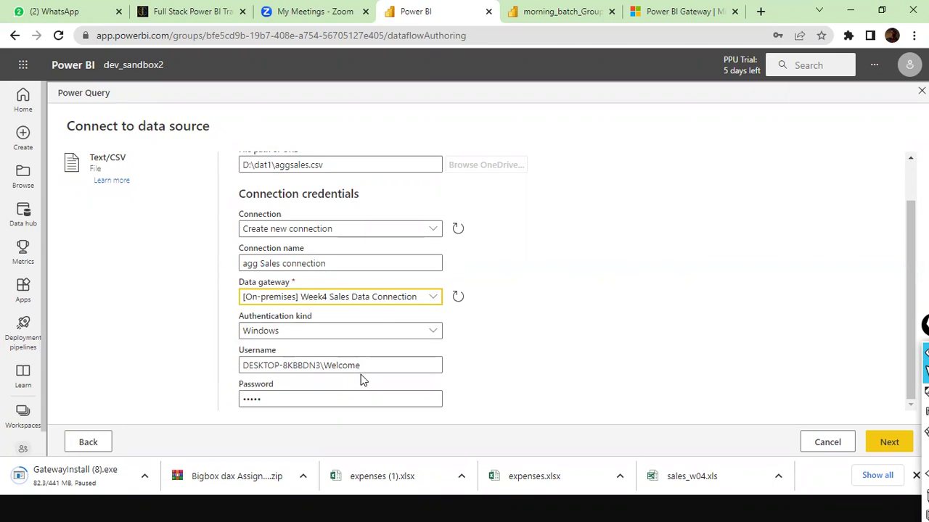
pyautogui.click(290, 368)
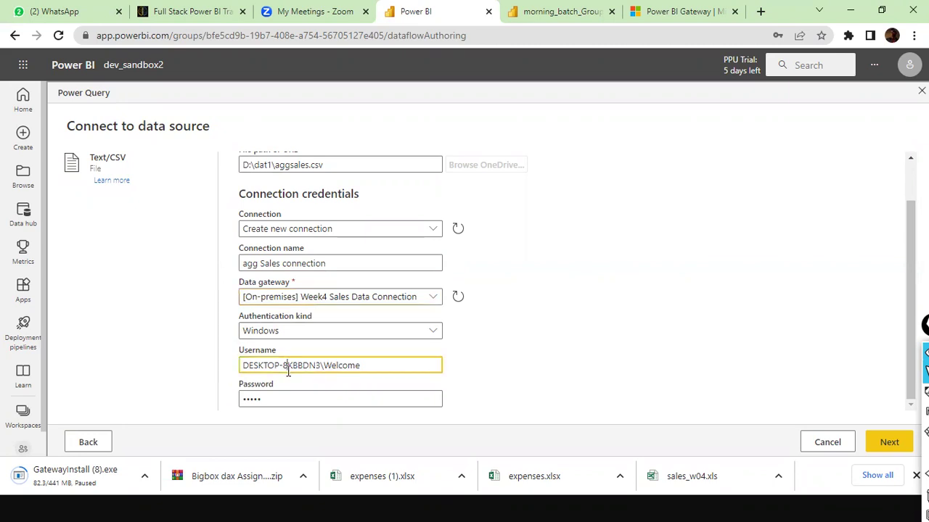
pyautogui.click(350, 372)
pyautogui.moveTo(315, 364); pyautogui.dragTo(163, 353)
pyautogui.click(887, 444)
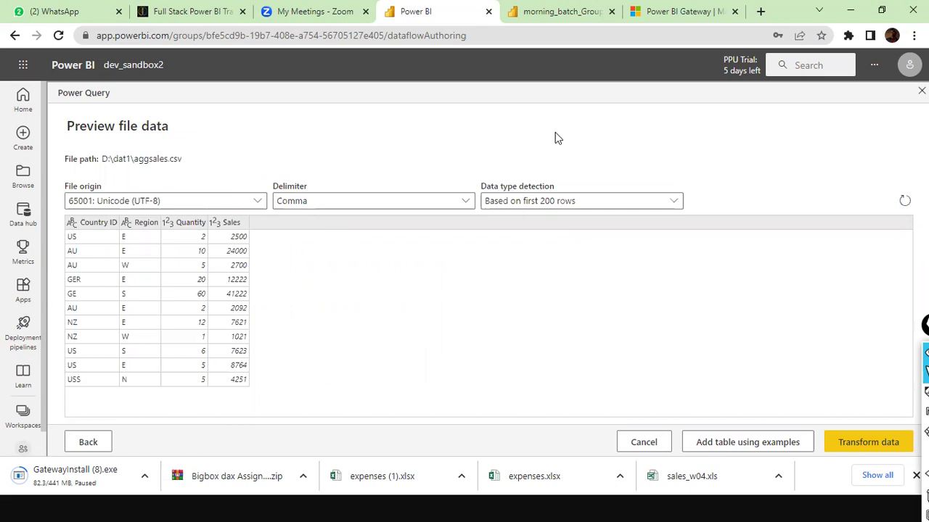
# Step: Check the file in another window, then load the aggsales data into the Power Query editor
pyautogui.hotkey('alt', 'Tab')
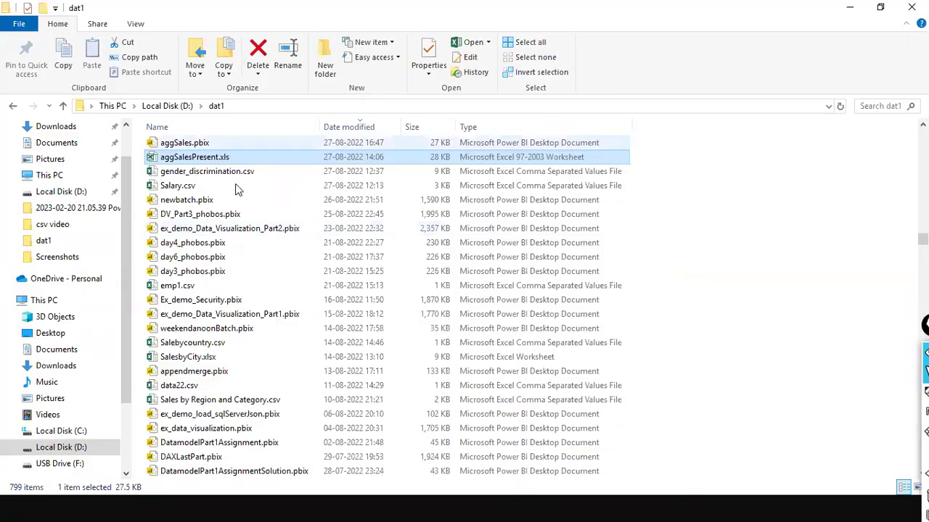
pyautogui.hotkey('alt', 'Tab')
pyautogui.hotkey('alt', 'Tab')
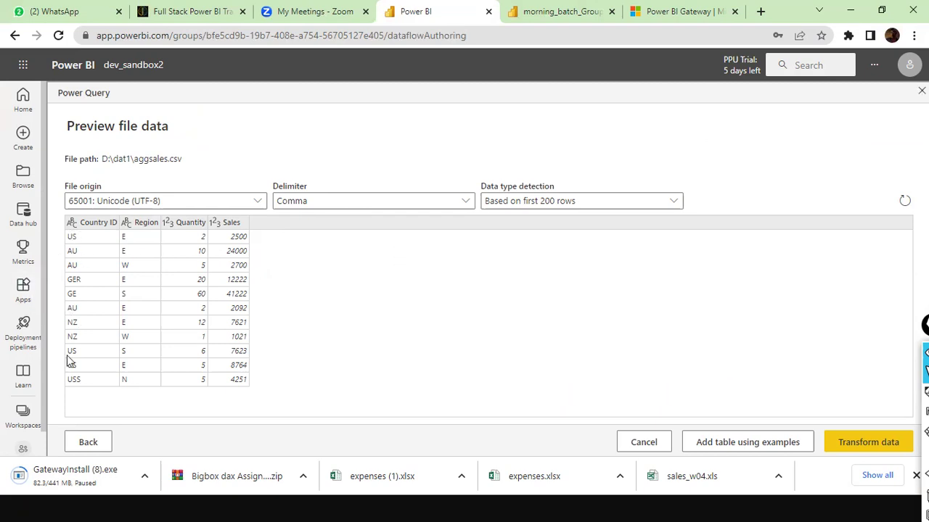
pyautogui.click(837, 443)
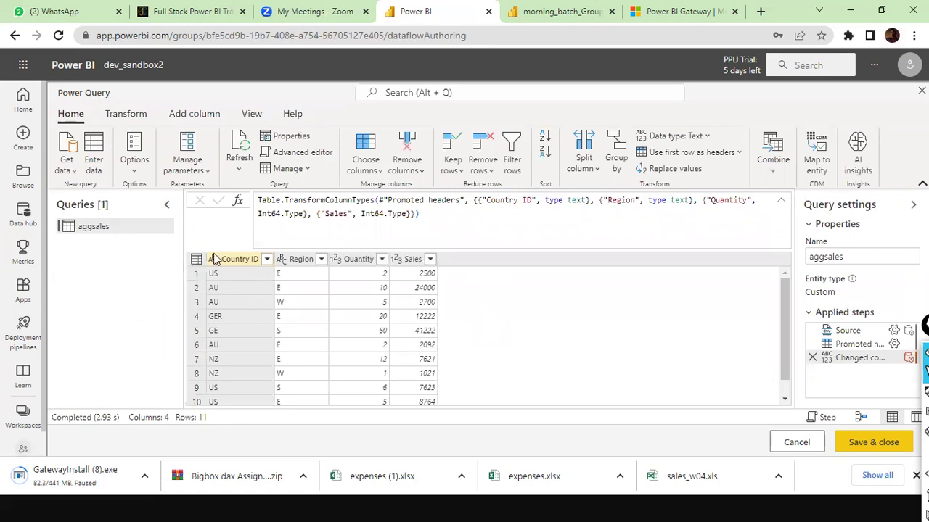
# Step: Group aggsales by Country ID into a new Total Sales column that sums Sales
pyautogui.click(138, 116)
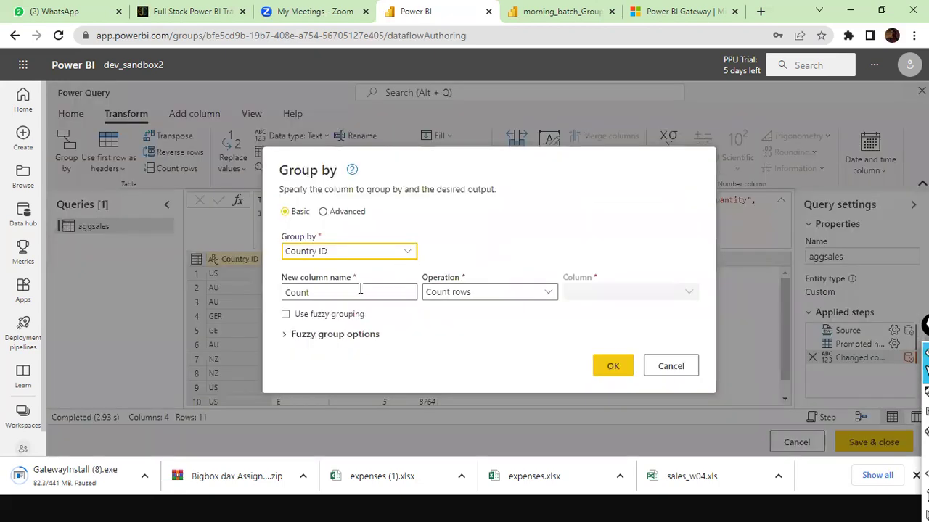
pyautogui.press('Tab')
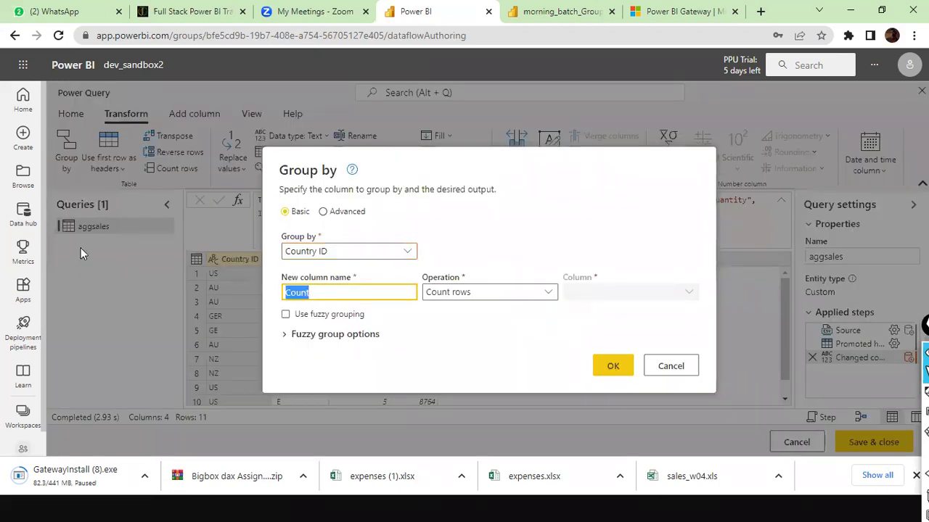
pyautogui.write('Total Sales')
pyautogui.press('Tab')
pyautogui.click(475, 293)
pyautogui.click(520, 306)
pyautogui.click(601, 293)
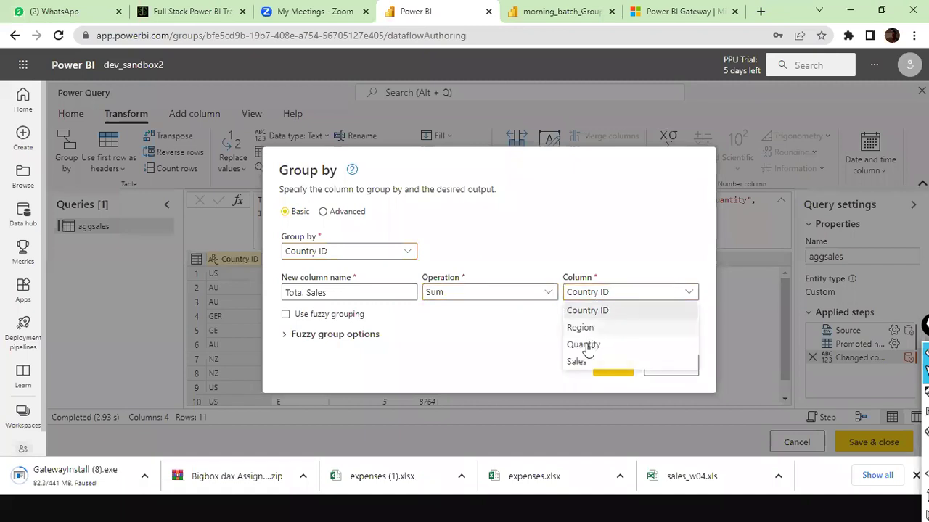
pyautogui.click(579, 361)
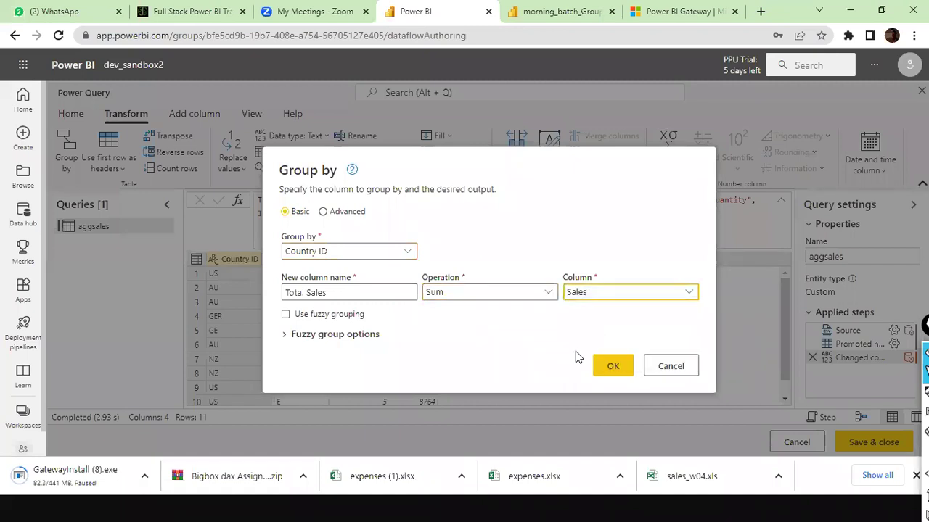
# Step: Turn on fuzzy grouping at a 0.74 similarity threshold and apply it, leaving four countries
pyautogui.click(287, 315)
pyautogui.click(287, 315)
pyautogui.click(286, 315)
pyautogui.click(286, 336)
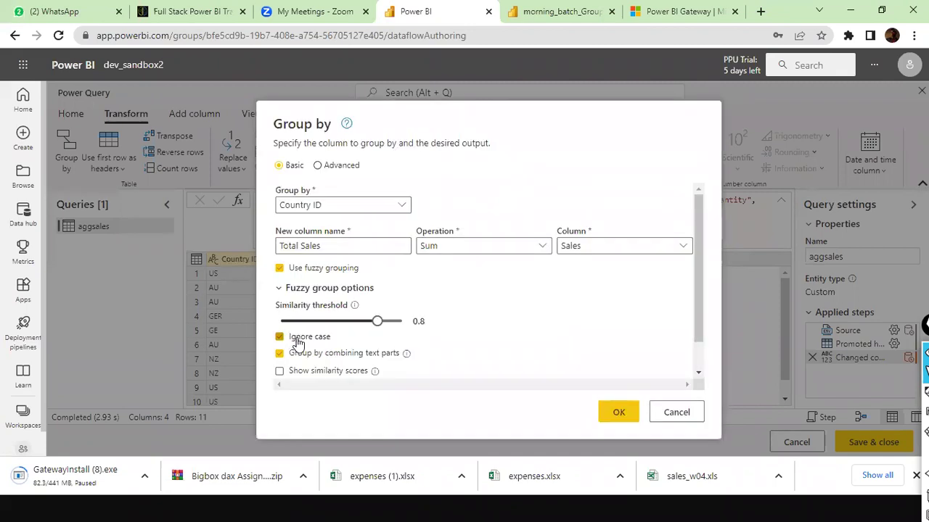
pyautogui.moveTo(379, 321); pyautogui.dragTo(371, 322)
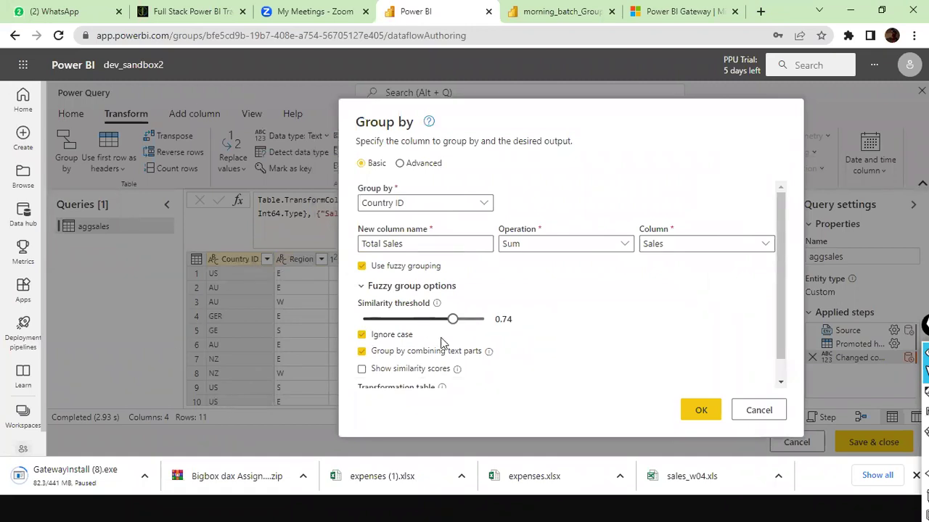
pyautogui.click(701, 411)
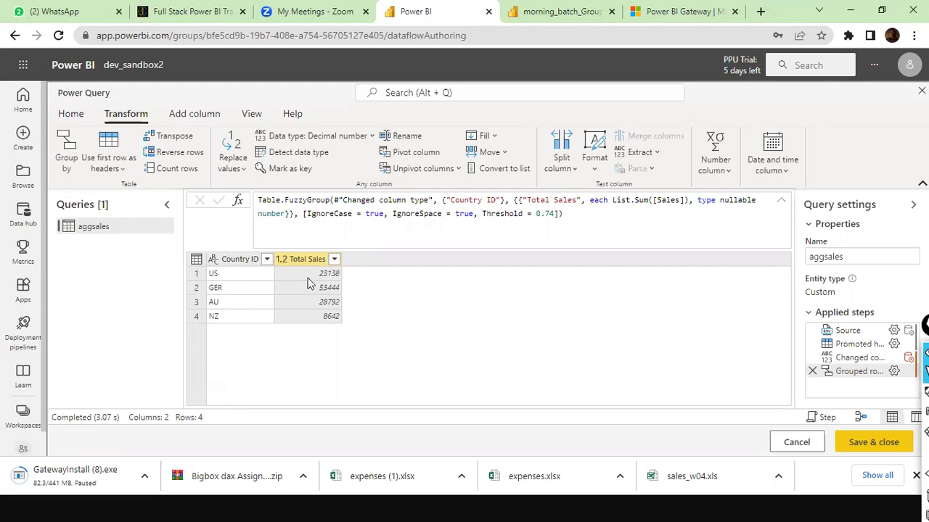
pyautogui.hotkey('alt', 'Tab')
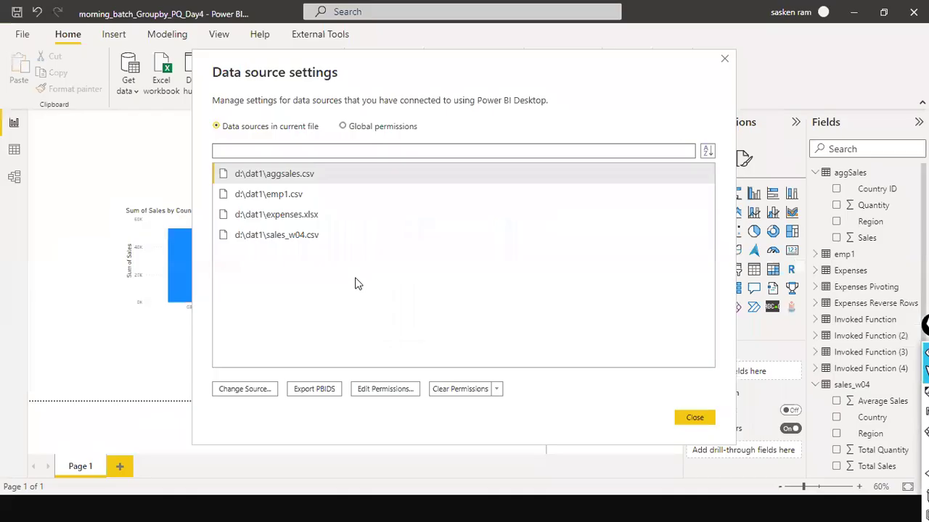
# Step: Close Desktop's data source settings to check the Sales by Country ID chart, then return to the browser
pyautogui.click(710, 419)
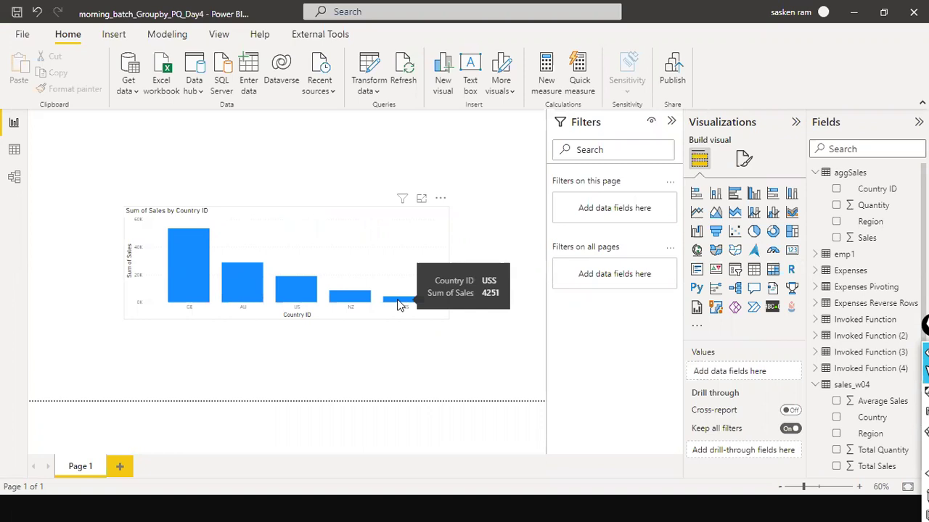
pyautogui.hotkey('alt', 'Tab')
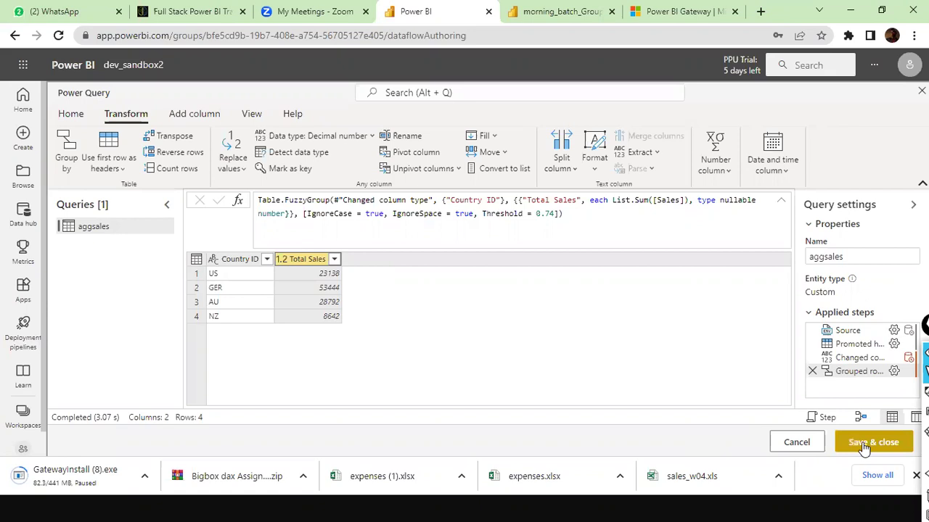
# Step: Discard the grouped query and start a new Text/CSV table from D:\dat1\aggsales.csv
pyautogui.click(798, 446)
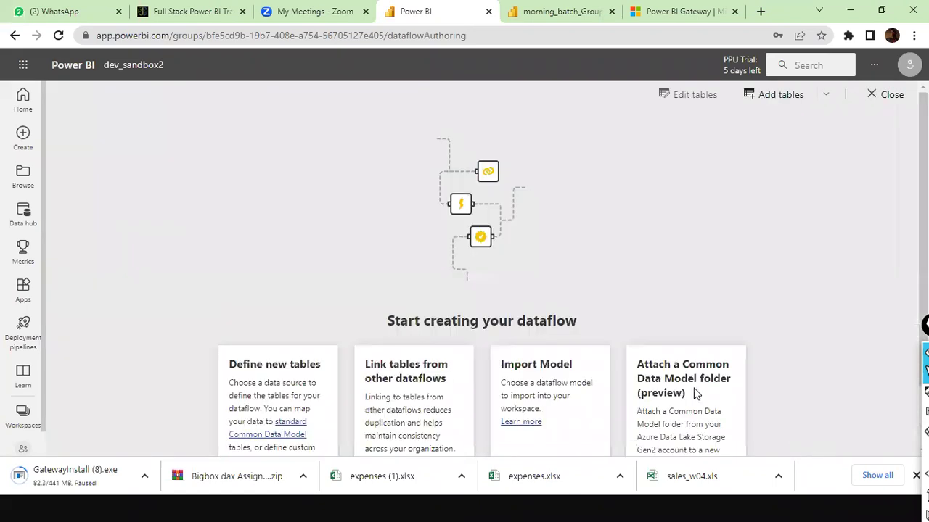
pyautogui.scroll(-2, 308, 395)
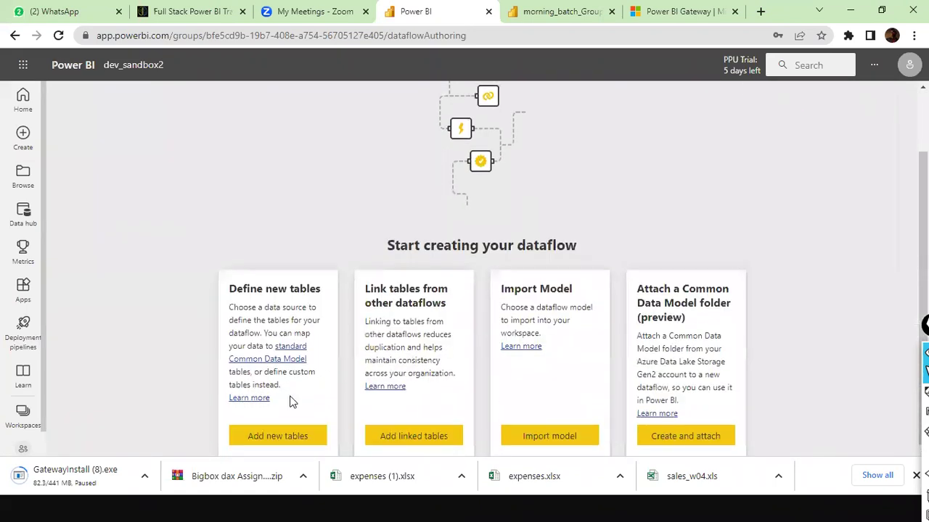
pyautogui.click(276, 436)
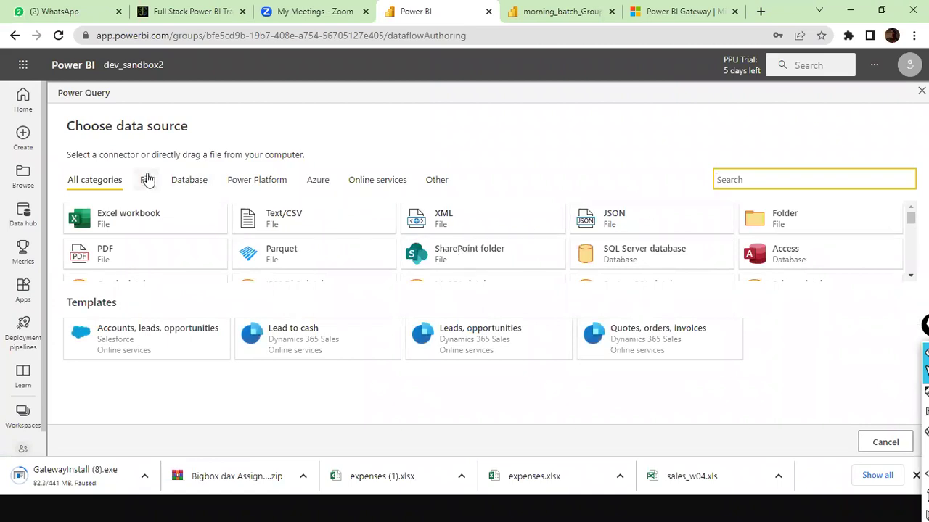
pyautogui.click(345, 236)
pyautogui.click(372, 212)
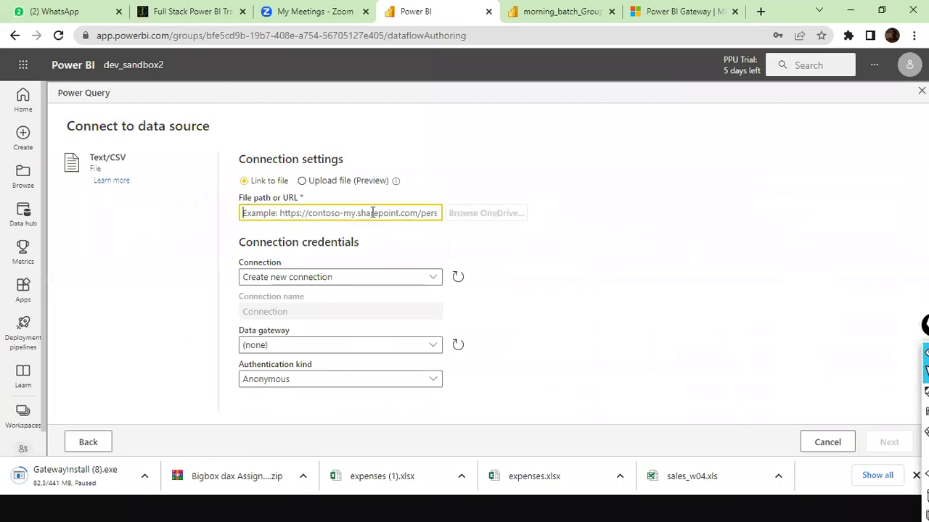
pyautogui.write('D:\\dat1')
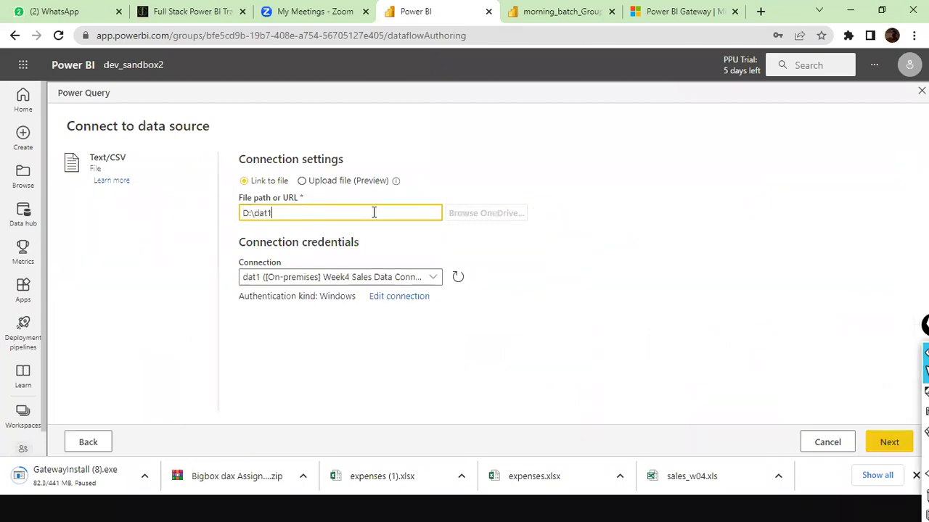
pyautogui.write('\\aggsa')
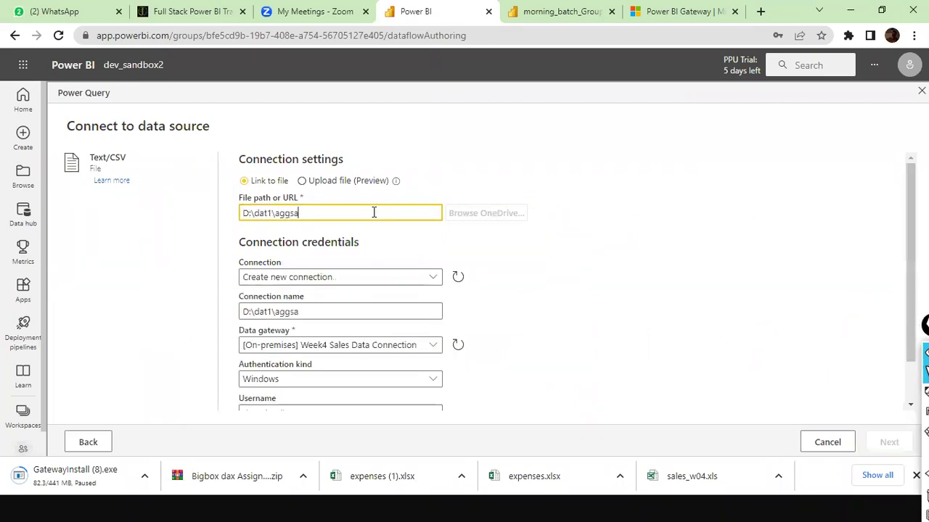
pyautogui.write('les.csv')
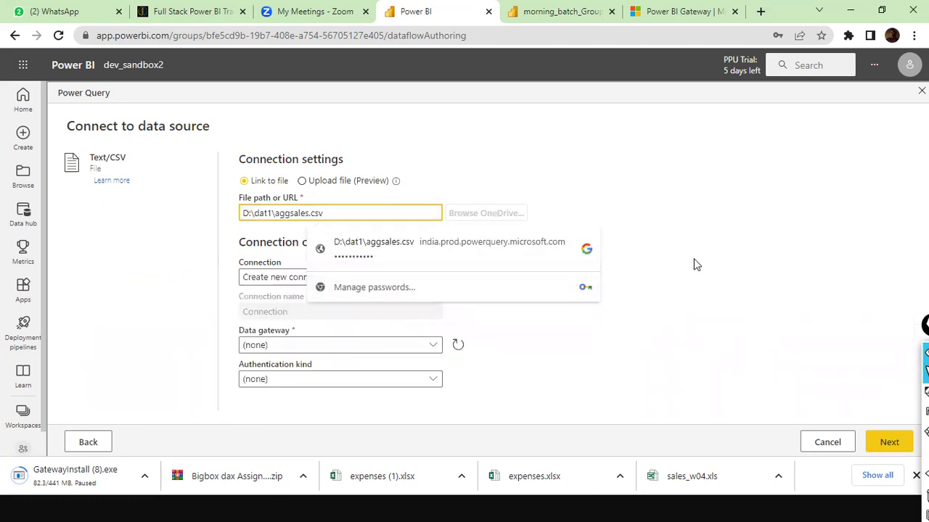
# Step: Create a new connection routed through the Week4 Sales on-premises gateway
pyautogui.click(694, 265)
pyautogui.click(417, 277)
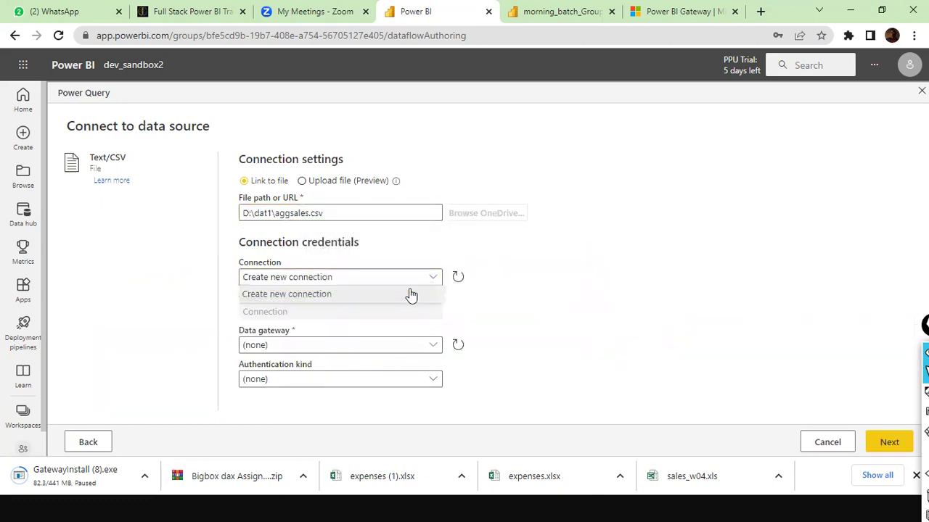
pyautogui.click(352, 296)
pyautogui.click(428, 348)
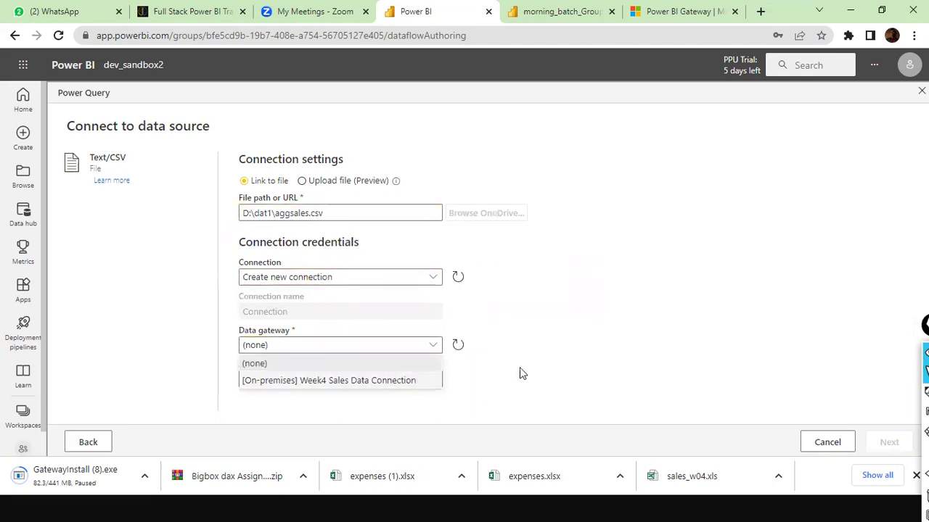
pyautogui.click(413, 382)
pyautogui.scroll(-1, 420, 387)
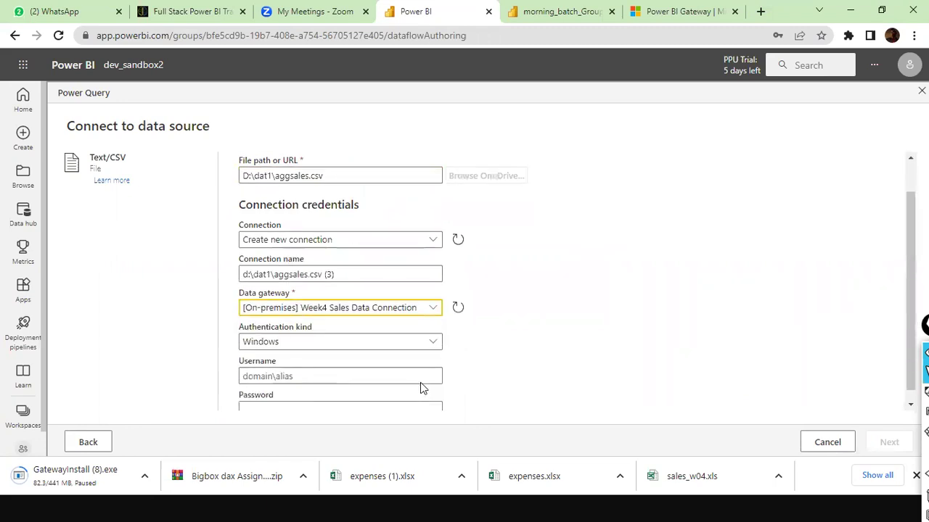
# Step: Enter the Windows username and password, correcting typos, and connect to preview the file
pyautogui.click(421, 364)
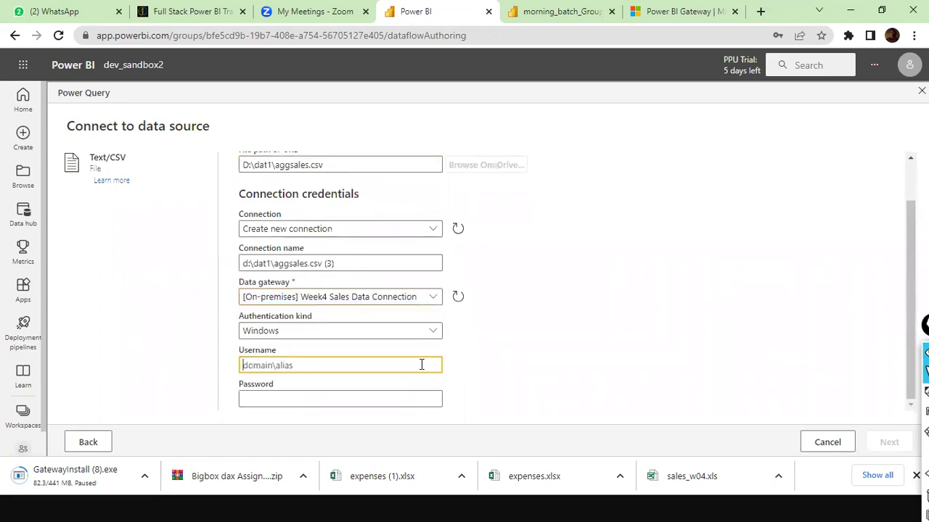
pyautogui.write('DESKTOOP-')
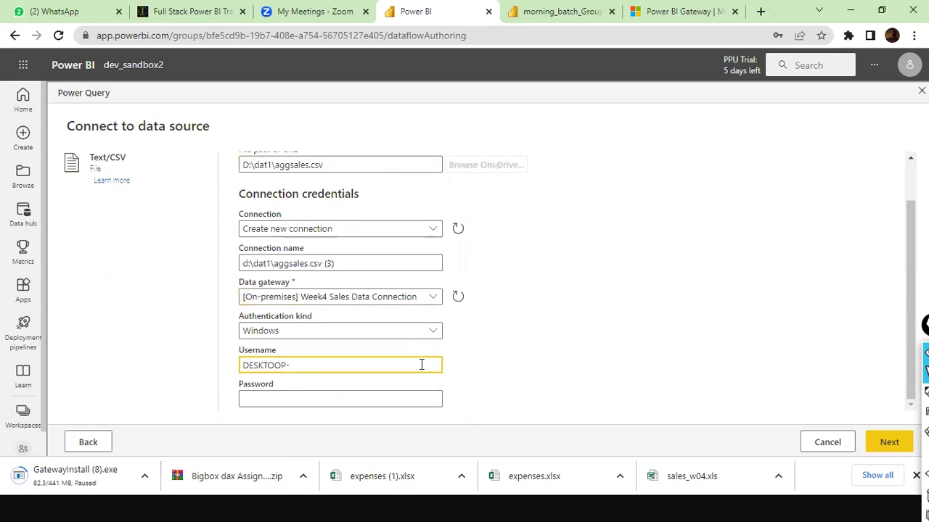
pyautogui.press('BackSpace')
pyautogui.write('*')
pyautogui.write('8')
pyautogui.write('K')
pyautogui.write('BBDN3')
pyautogui.write('\\Welom')
pyautogui.press('BackSpace')
pyautogui.press('BackSpace')
pyautogui.write('come')
pyautogui.press('Tab')
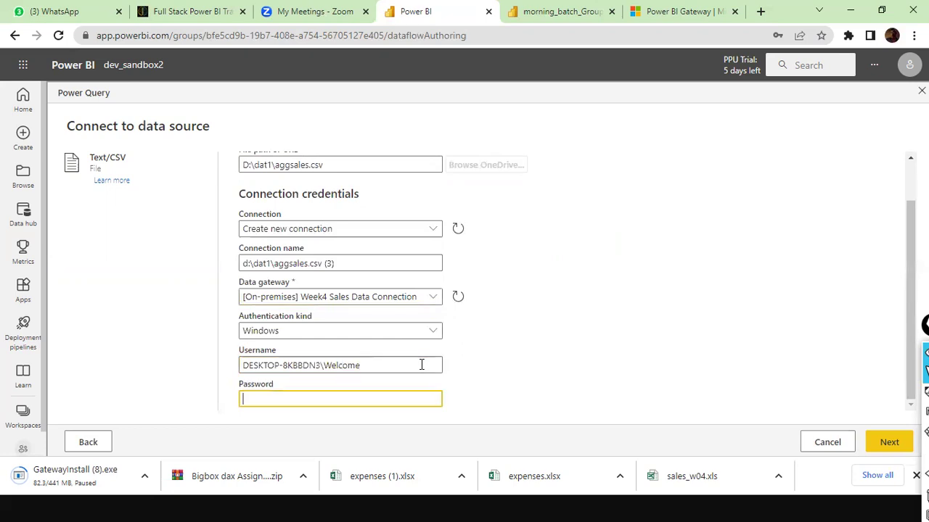
pyautogui.write('•••••')
pyautogui.click(886, 435)
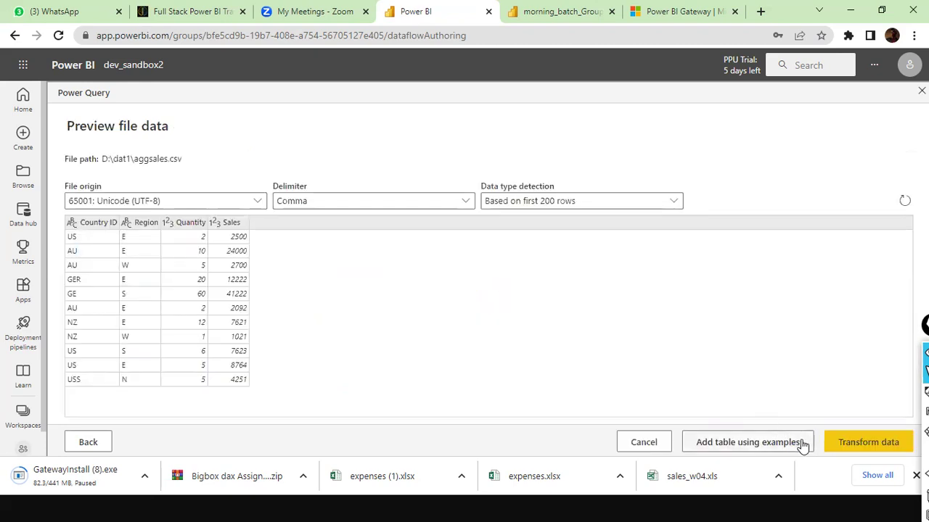
# Step: Load the previewed aggsales.csv data, 11 rows, into the Power Query editor for grouping by Country ID
pyautogui.hotkey('ctrl', 'shift', '4')
pyautogui.moveTo(621, 368); pyautogui.dragTo(637, 419)
pyautogui.moveTo(748, 356); pyautogui.dragTo(782, 416)
pyautogui.moveTo(864, 383); pyautogui.dragTo(873, 413)
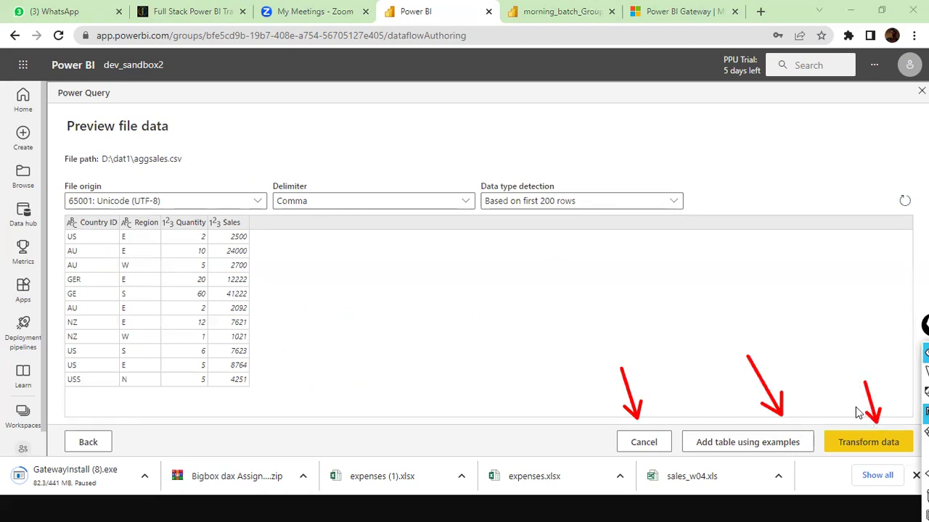
pyautogui.hotkey('ctrl', 'shift', '2')
pyautogui.click(843, 447)
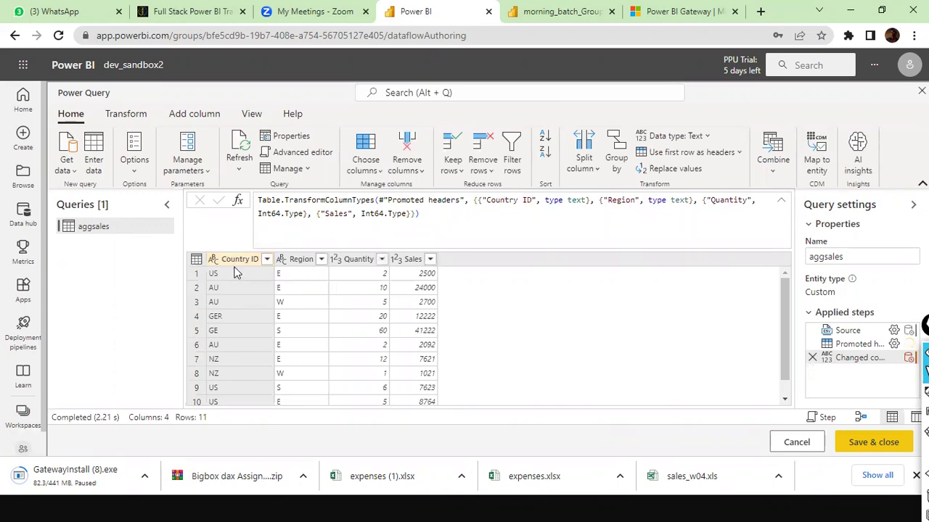
pyautogui.scroll(-1, 228, 376)
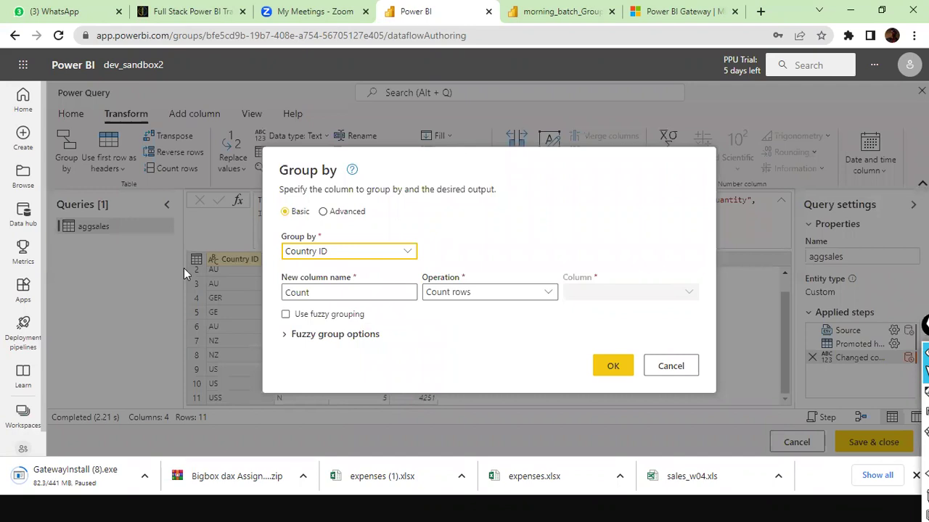
# Step: Define the new Total Sales column as the Sum of Sales
pyautogui.press('Tab')
pyautogui.write('T')
pyautogui.write('tal')
pyautogui.press('BackSpace')
pyautogui.press('BackSpace')
pyautogui.press('BackSpace')
pyautogui.press('BackSpace')
pyautogui.write('otal Sales')
pyautogui.press('Tab')
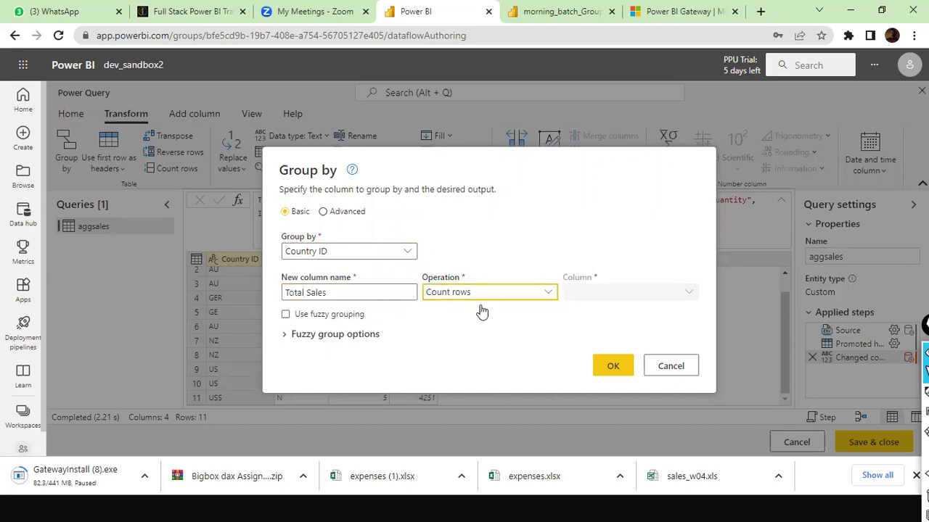
pyautogui.hotkey('alt', 'Down')
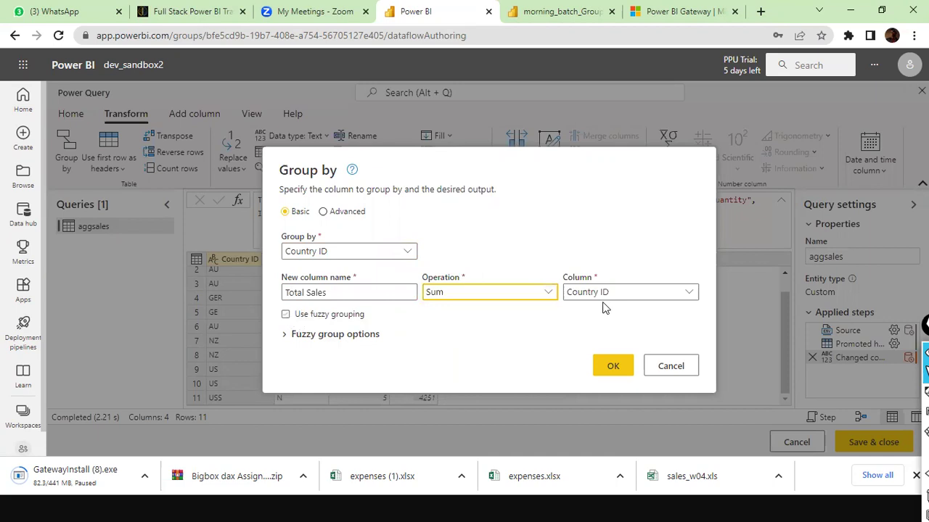
pyautogui.press('Tab')
pyautogui.press('s')
# Step: Turn on fuzzy grouping and raise the similarity threshold to 0.92
pyautogui.click(286, 315)
pyautogui.click(287, 335)
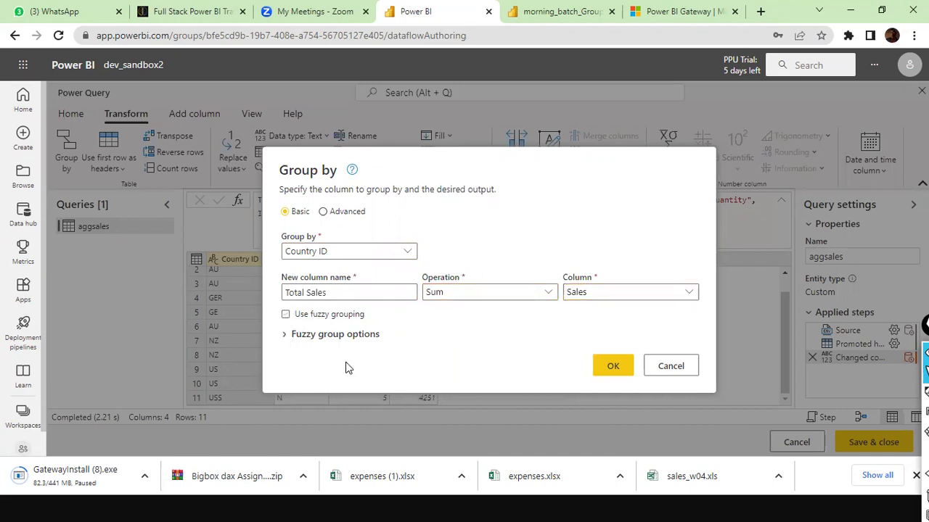
pyautogui.moveTo(379, 326); pyautogui.dragTo(393, 328)
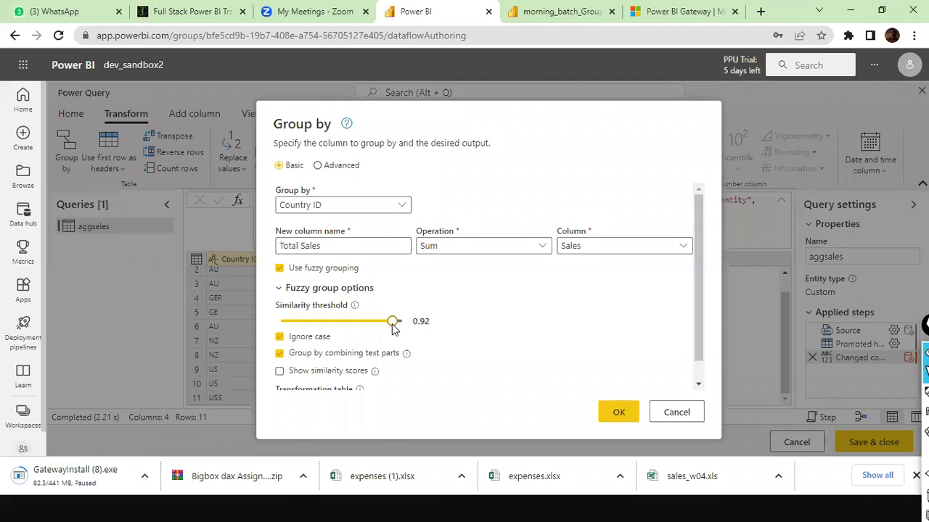
pyautogui.hotkey('alt', 'Tab')
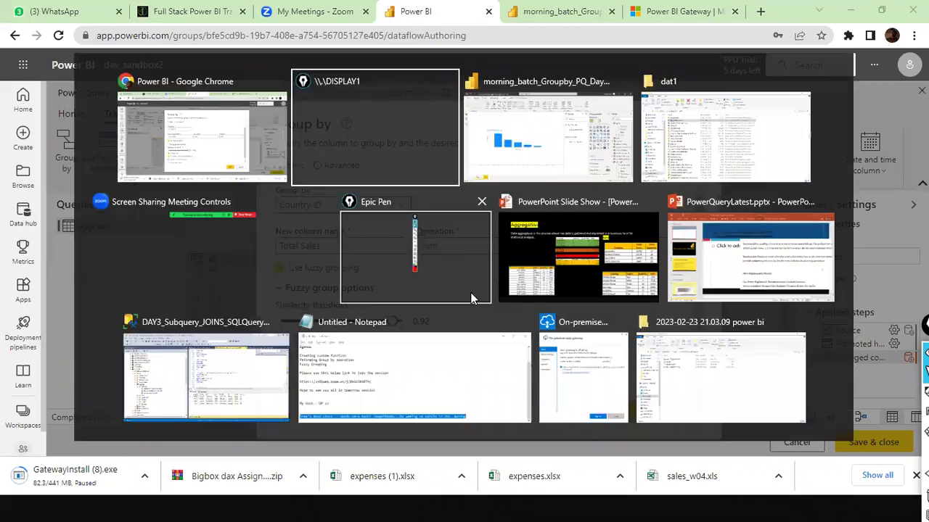
# Step: Compare the raw aggSales Country ID variants in Desktop while lowering the fuzzy threshold to 0.75
pyautogui.hotkey('alt', 'Tab')
pyautogui.click(14, 150)
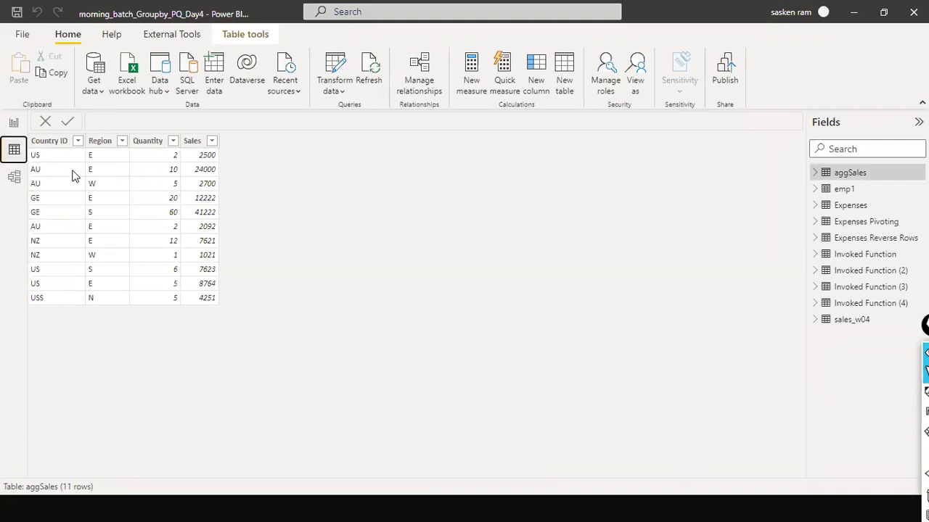
pyautogui.hotkey('alt', 'Tab')
pyautogui.moveTo(394, 323); pyautogui.dragTo(375, 327)
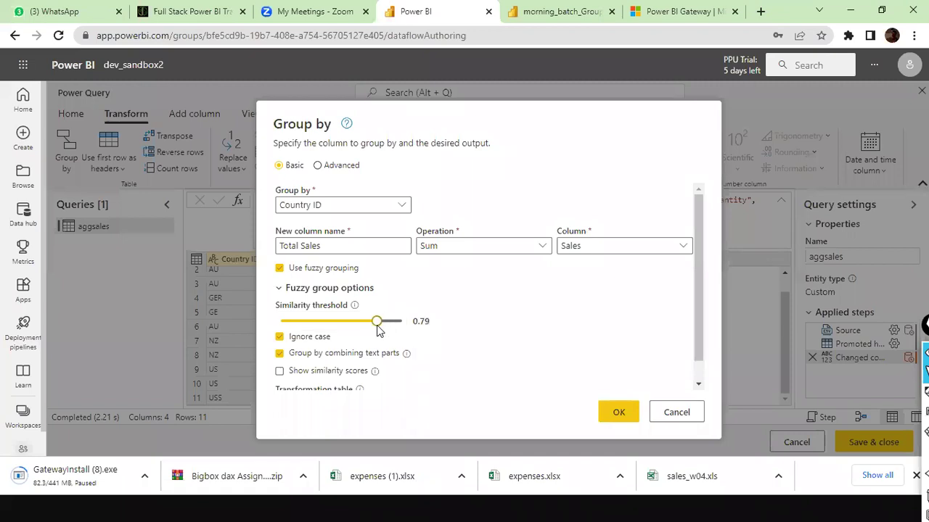
pyautogui.hotkey('alt', 'Tab')
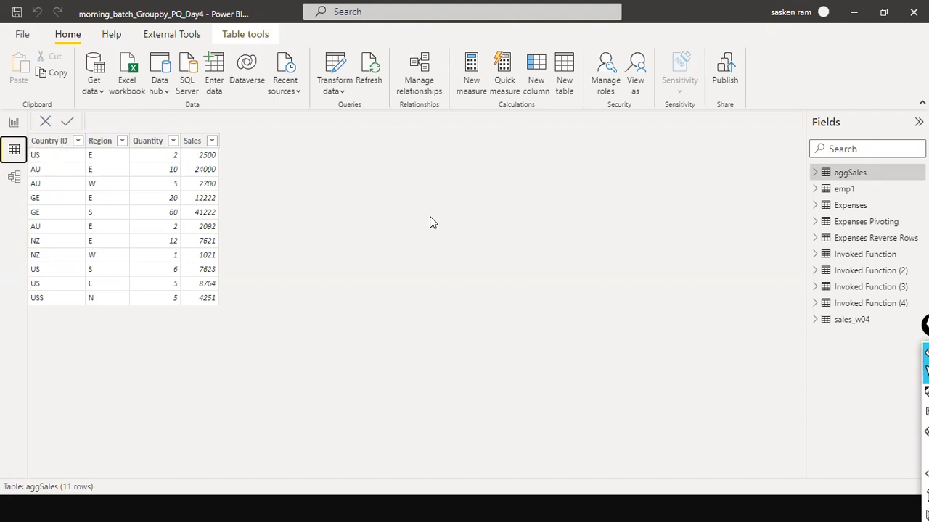
pyautogui.hotkey('alt', 'Tab')
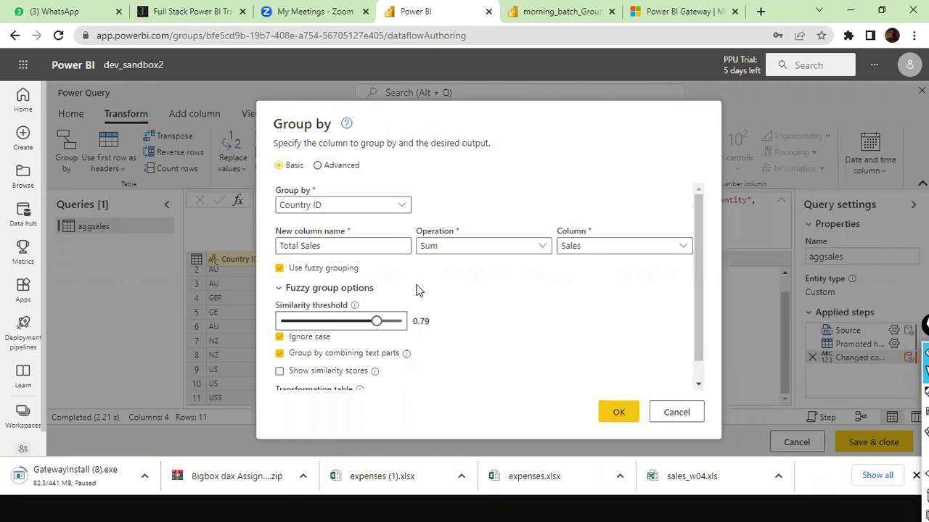
pyautogui.moveTo(376, 320); pyautogui.dragTo(370, 324)
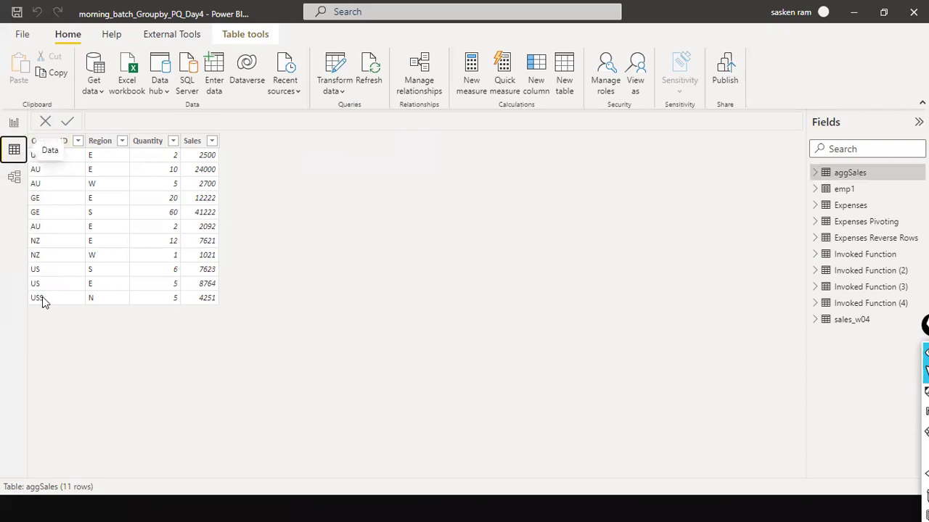
pyautogui.hotkey('alt', 'Tab')
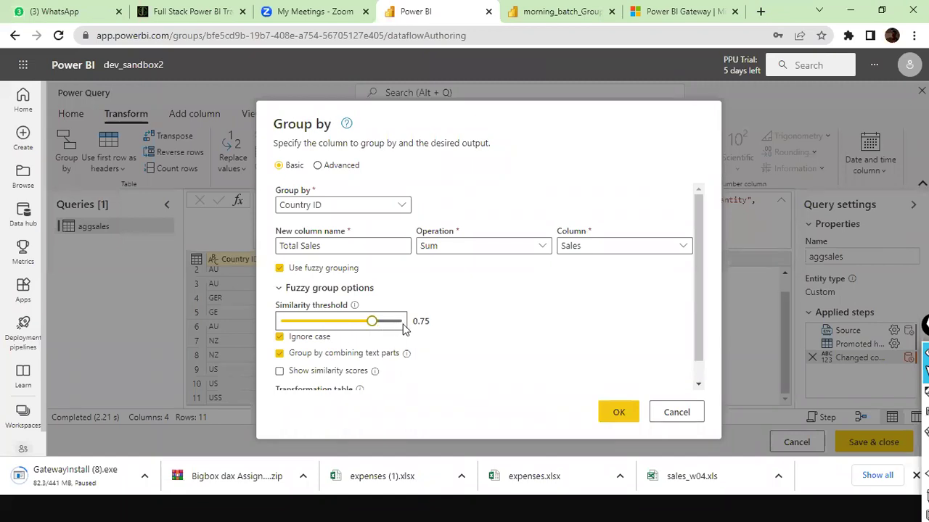
pyautogui.hotkey('alt', 'Tab')
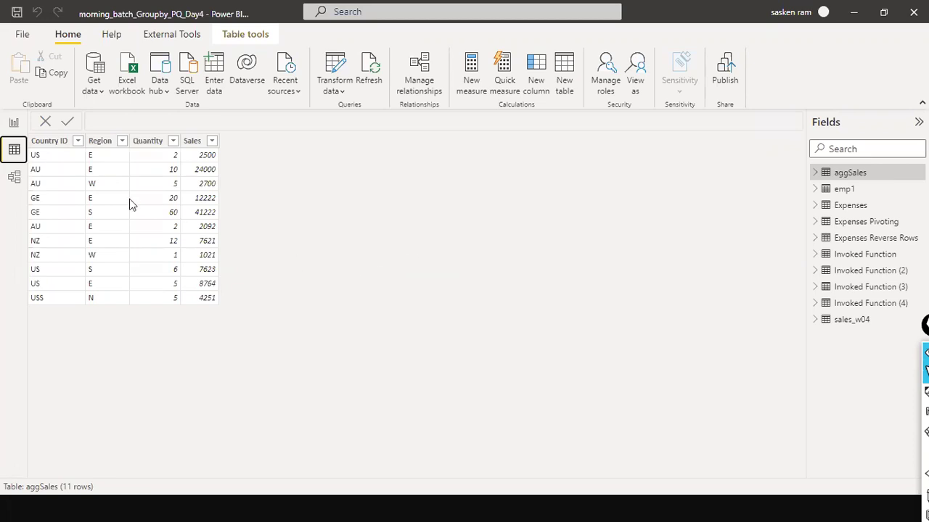
pyautogui.hotkey('alt', 'Tab')
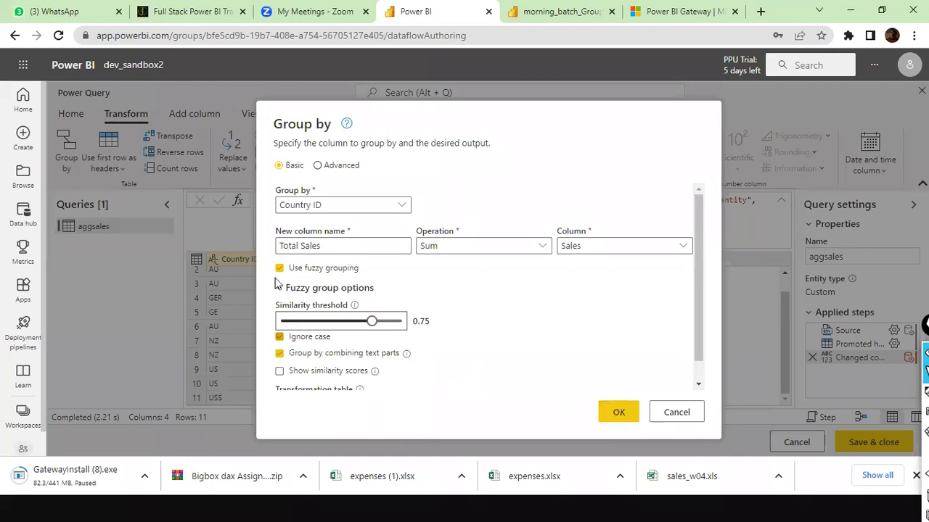
# Step: Apply the 0.75 fuzzy grouping, giving US 23138, GER 53444, AU 28792 and NZ 8642
pyautogui.click(622, 414)
pyautogui.click(613, 412)
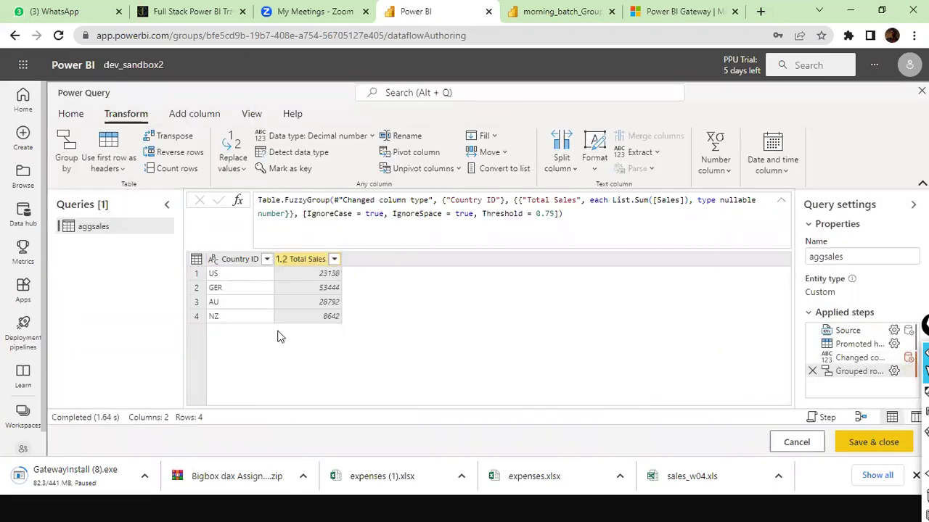
# Step: Save and close the query, naming the dataflow 'Agg Sales by Country wfl'
pyautogui.click(863, 440)
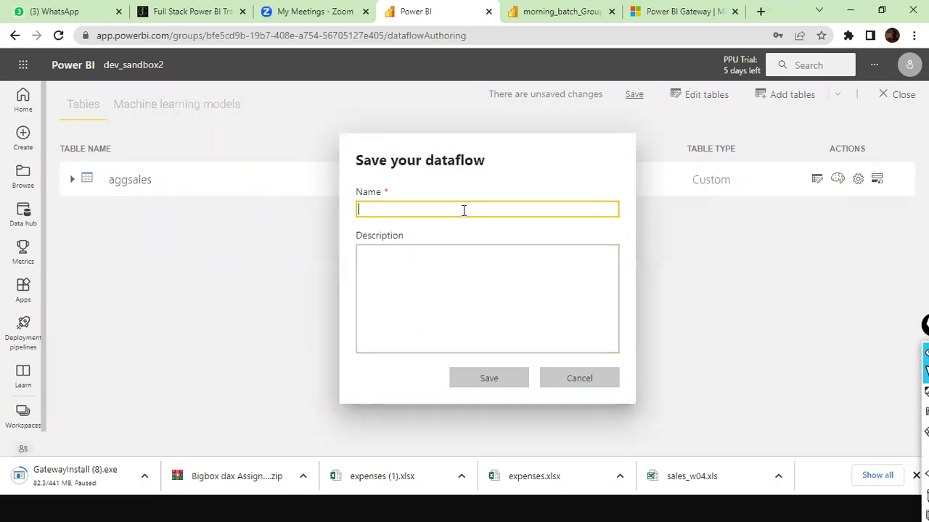
pyautogui.write('Agg ')
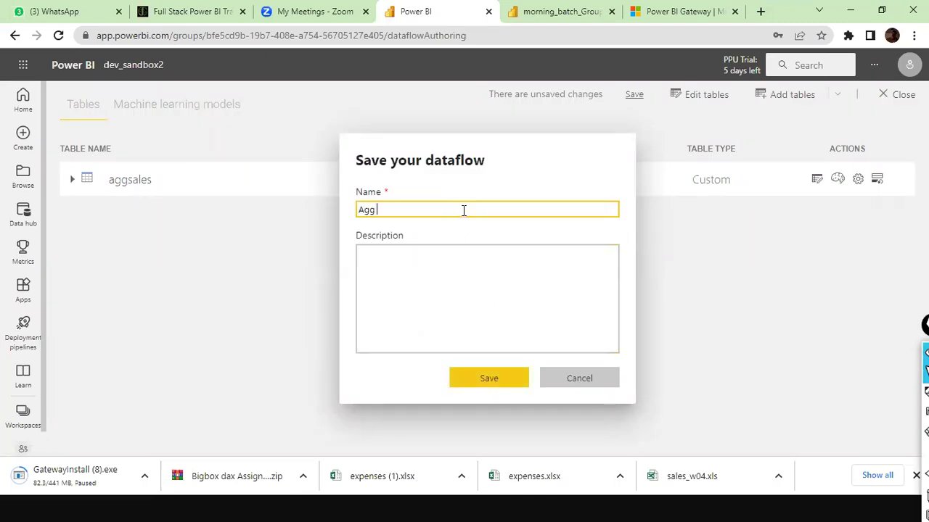
pyautogui.write('Sales by Un')
pyautogui.press('BackSpace')
pyautogui.press('BackSpace')
pyautogui.write('Country wfl')
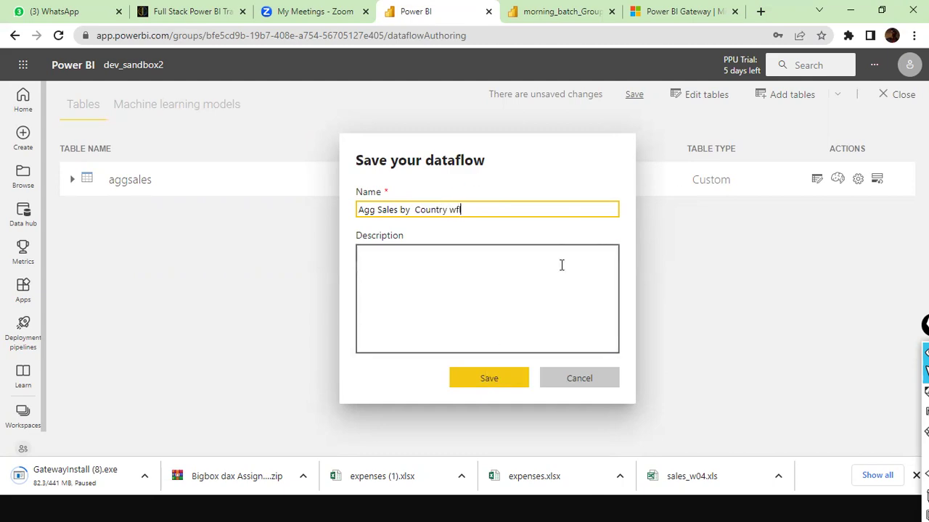
pyautogui.click(414, 288)
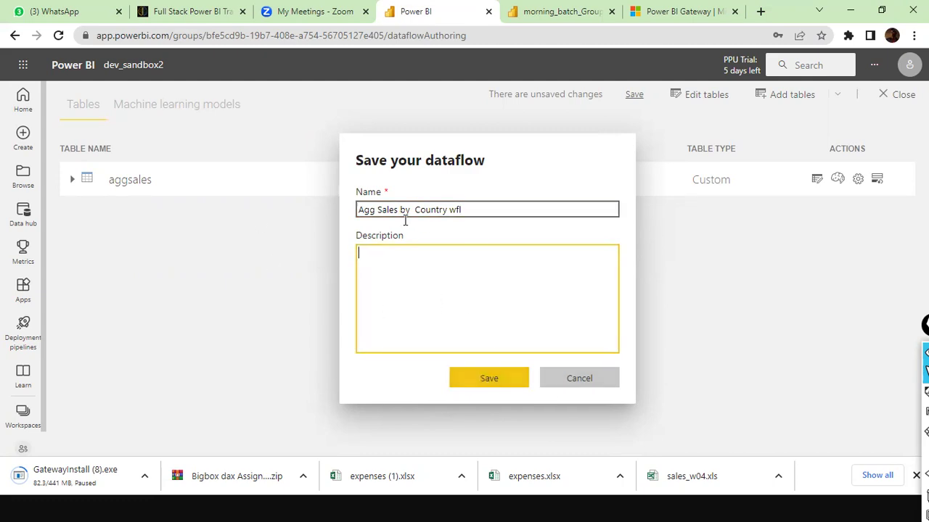
pyautogui.click(490, 380)
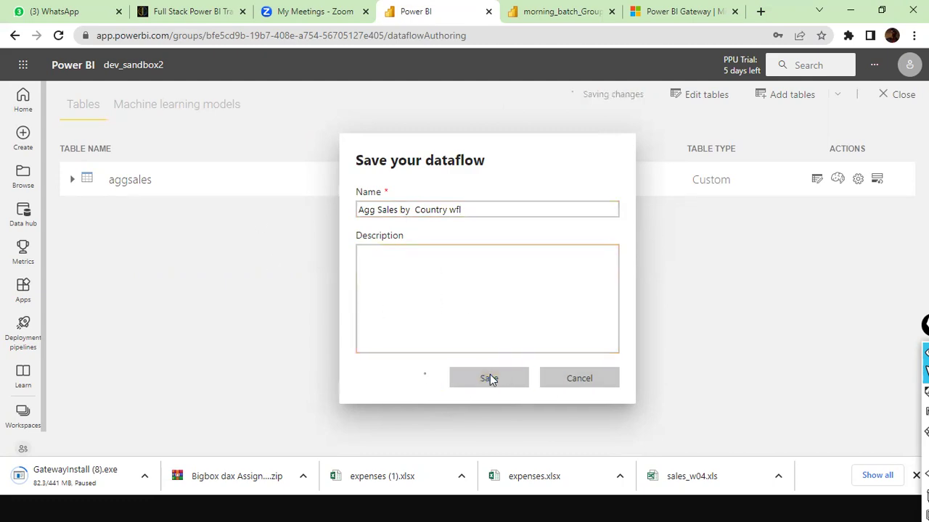